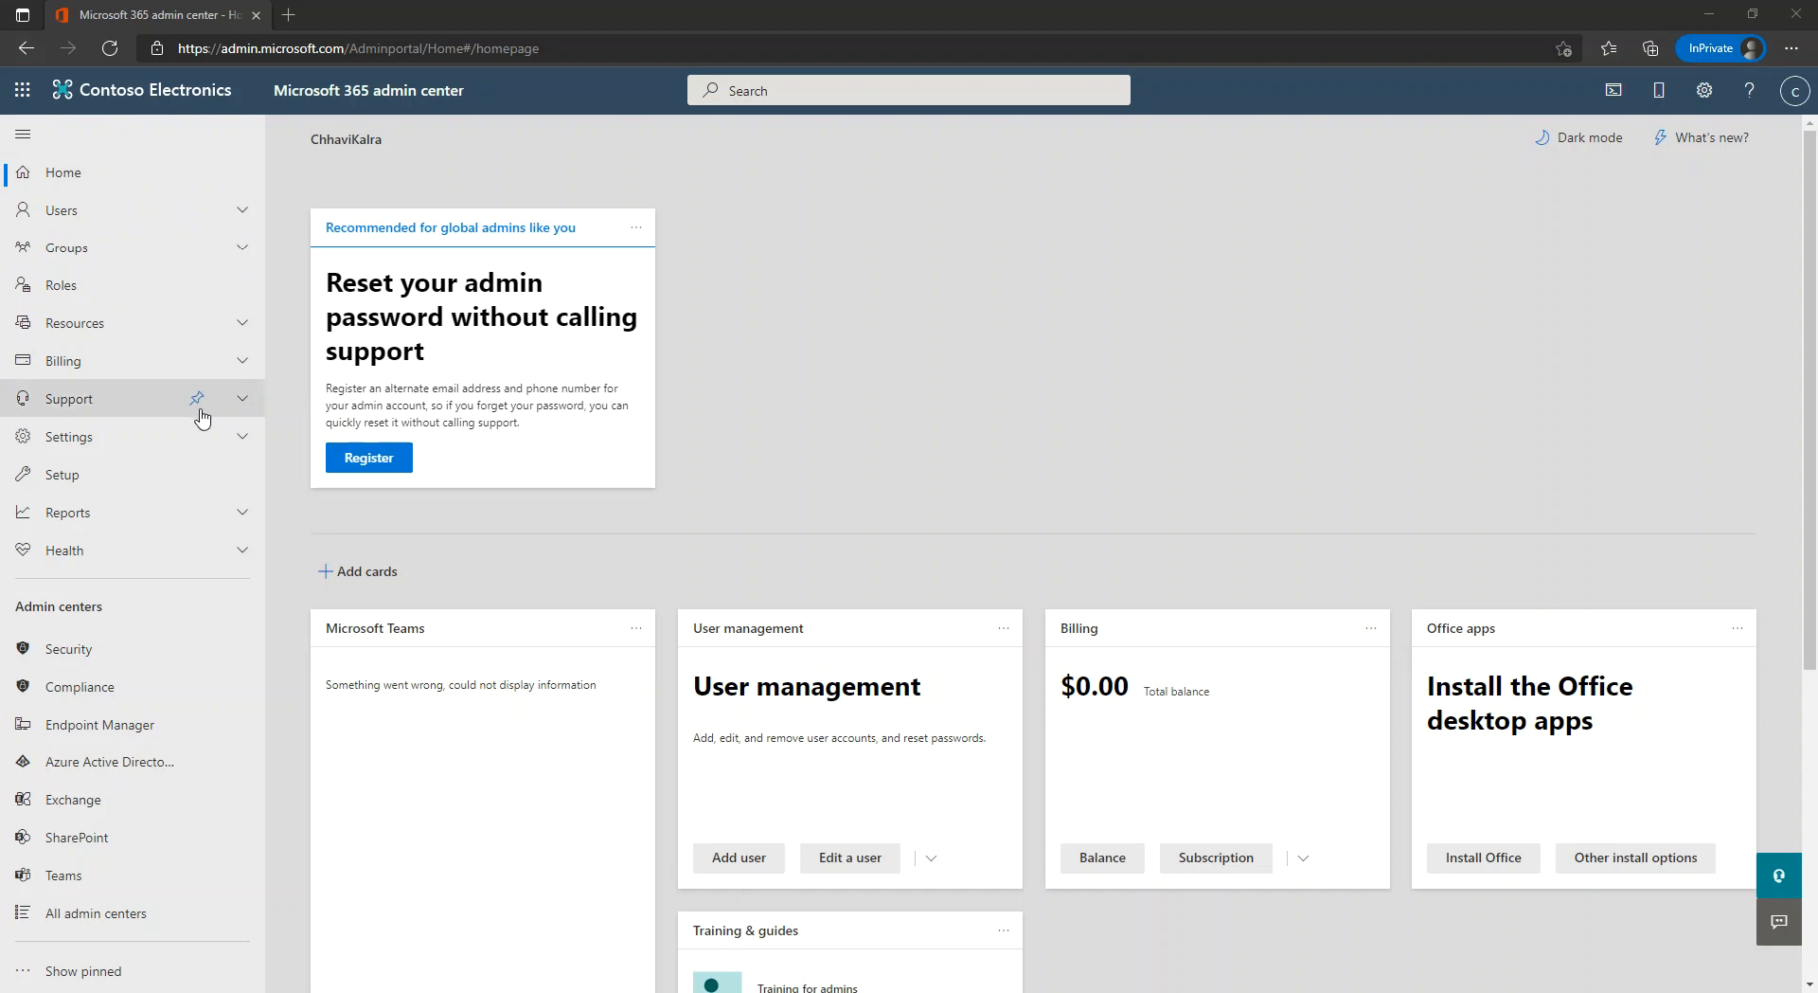
Review the organisation's domains, then launch the Add a user wizard from Active users.
left_click(243, 445)
left_click(133, 473)
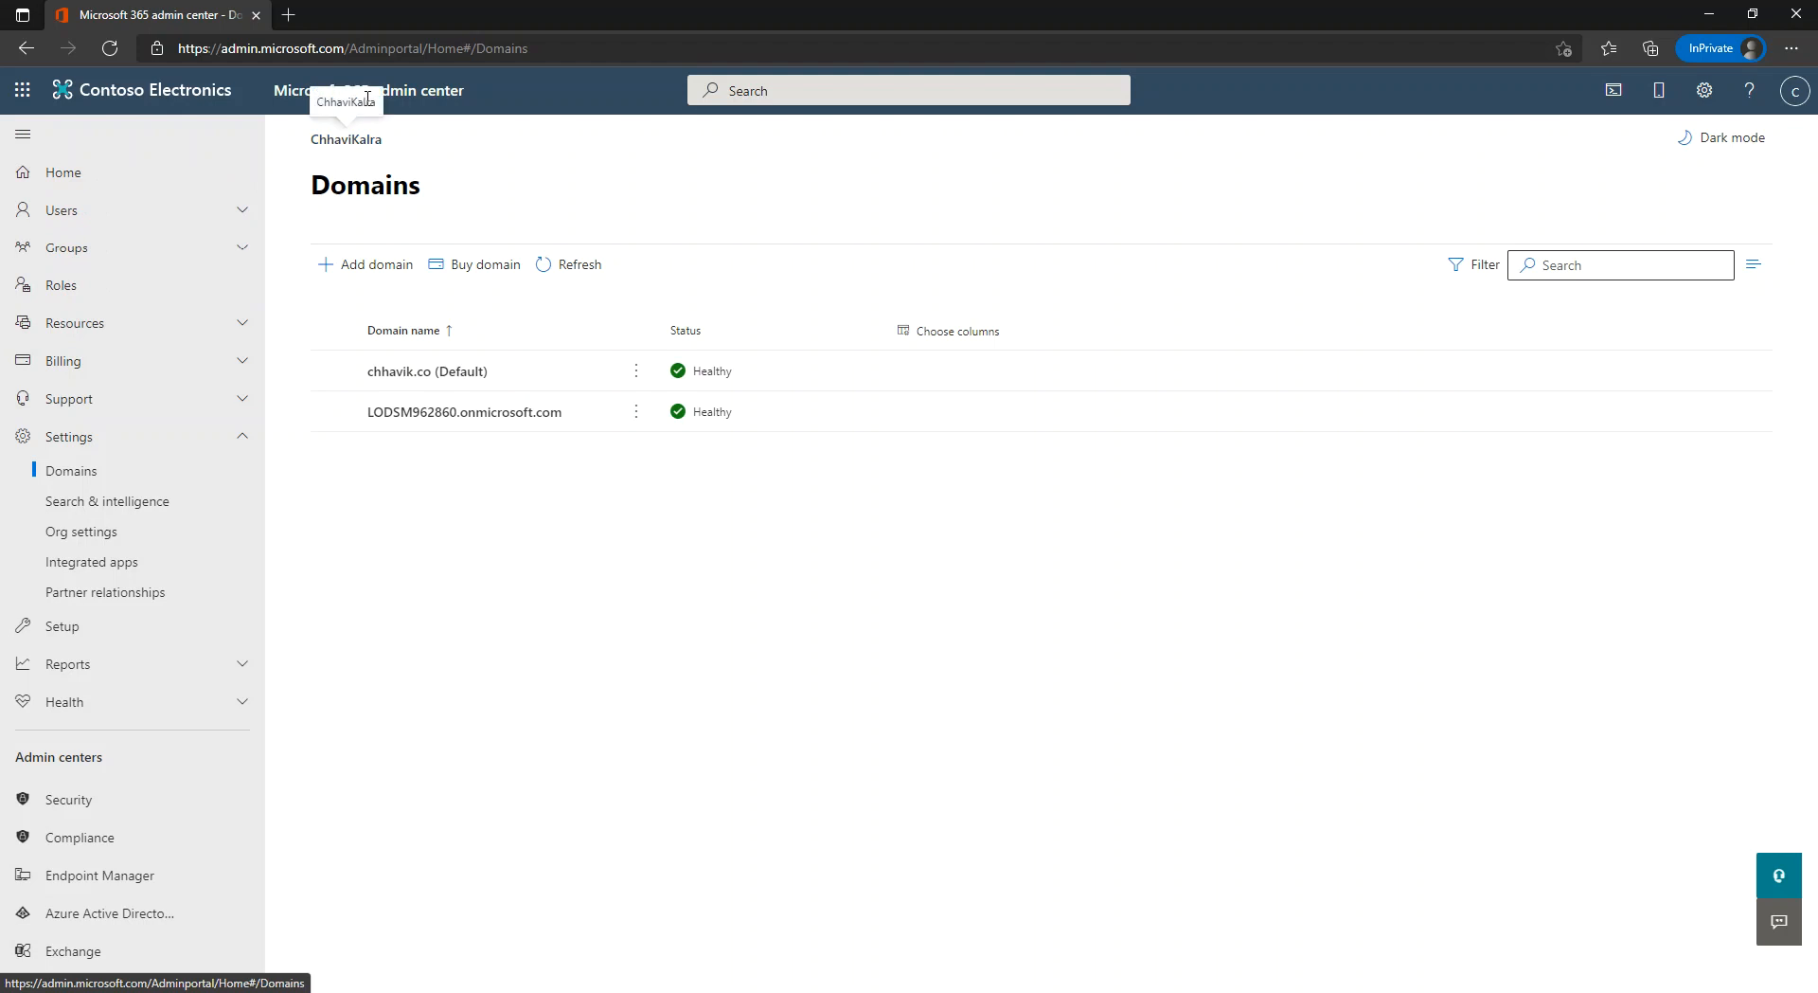
left_click(84, 221)
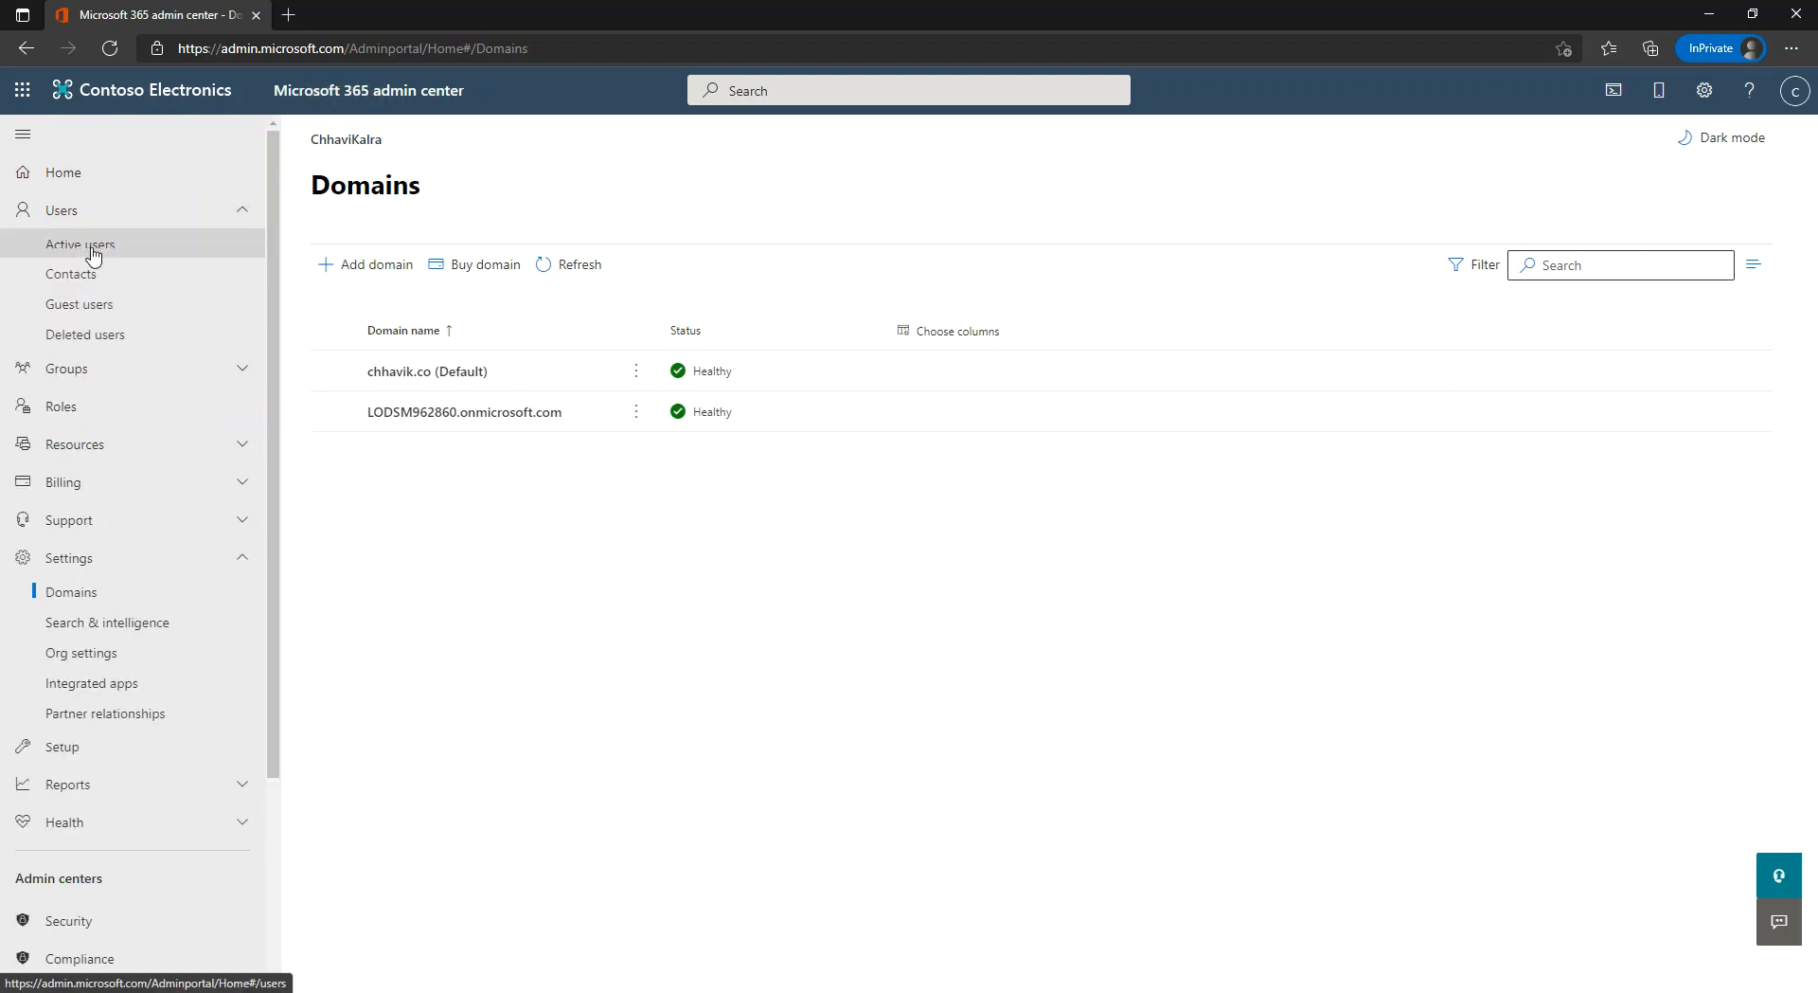
left_click(92, 248)
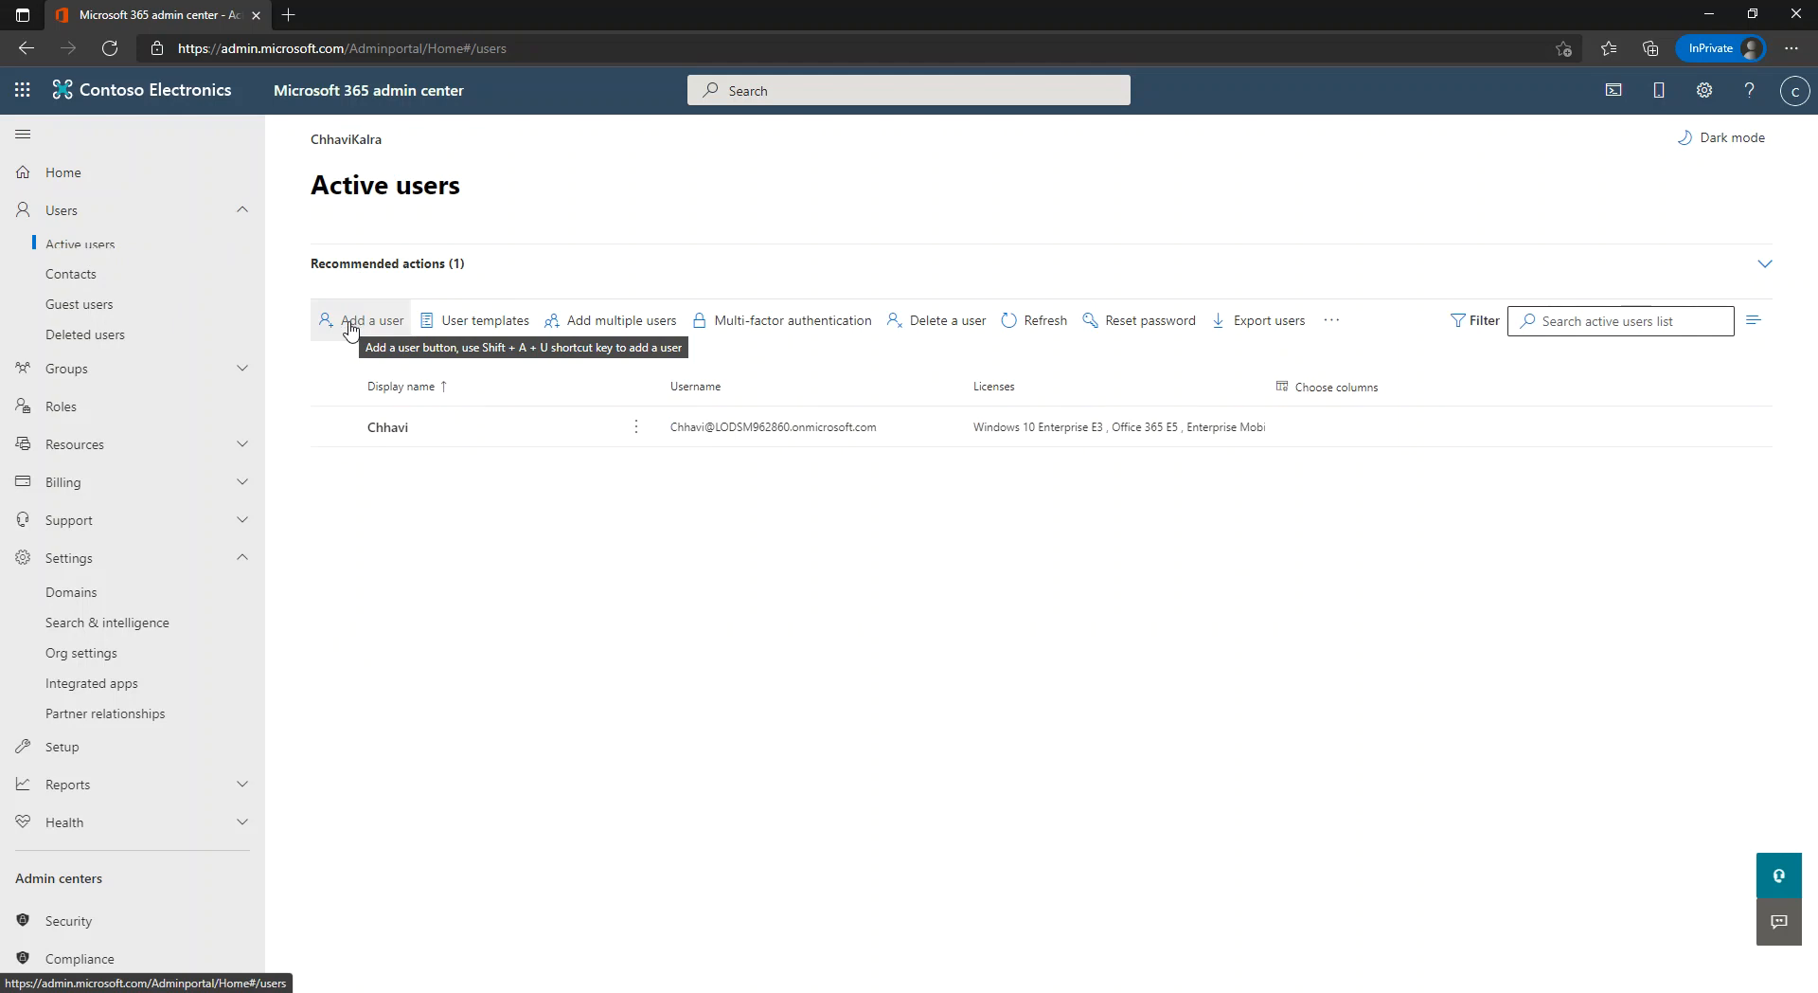
left_click(350, 323)
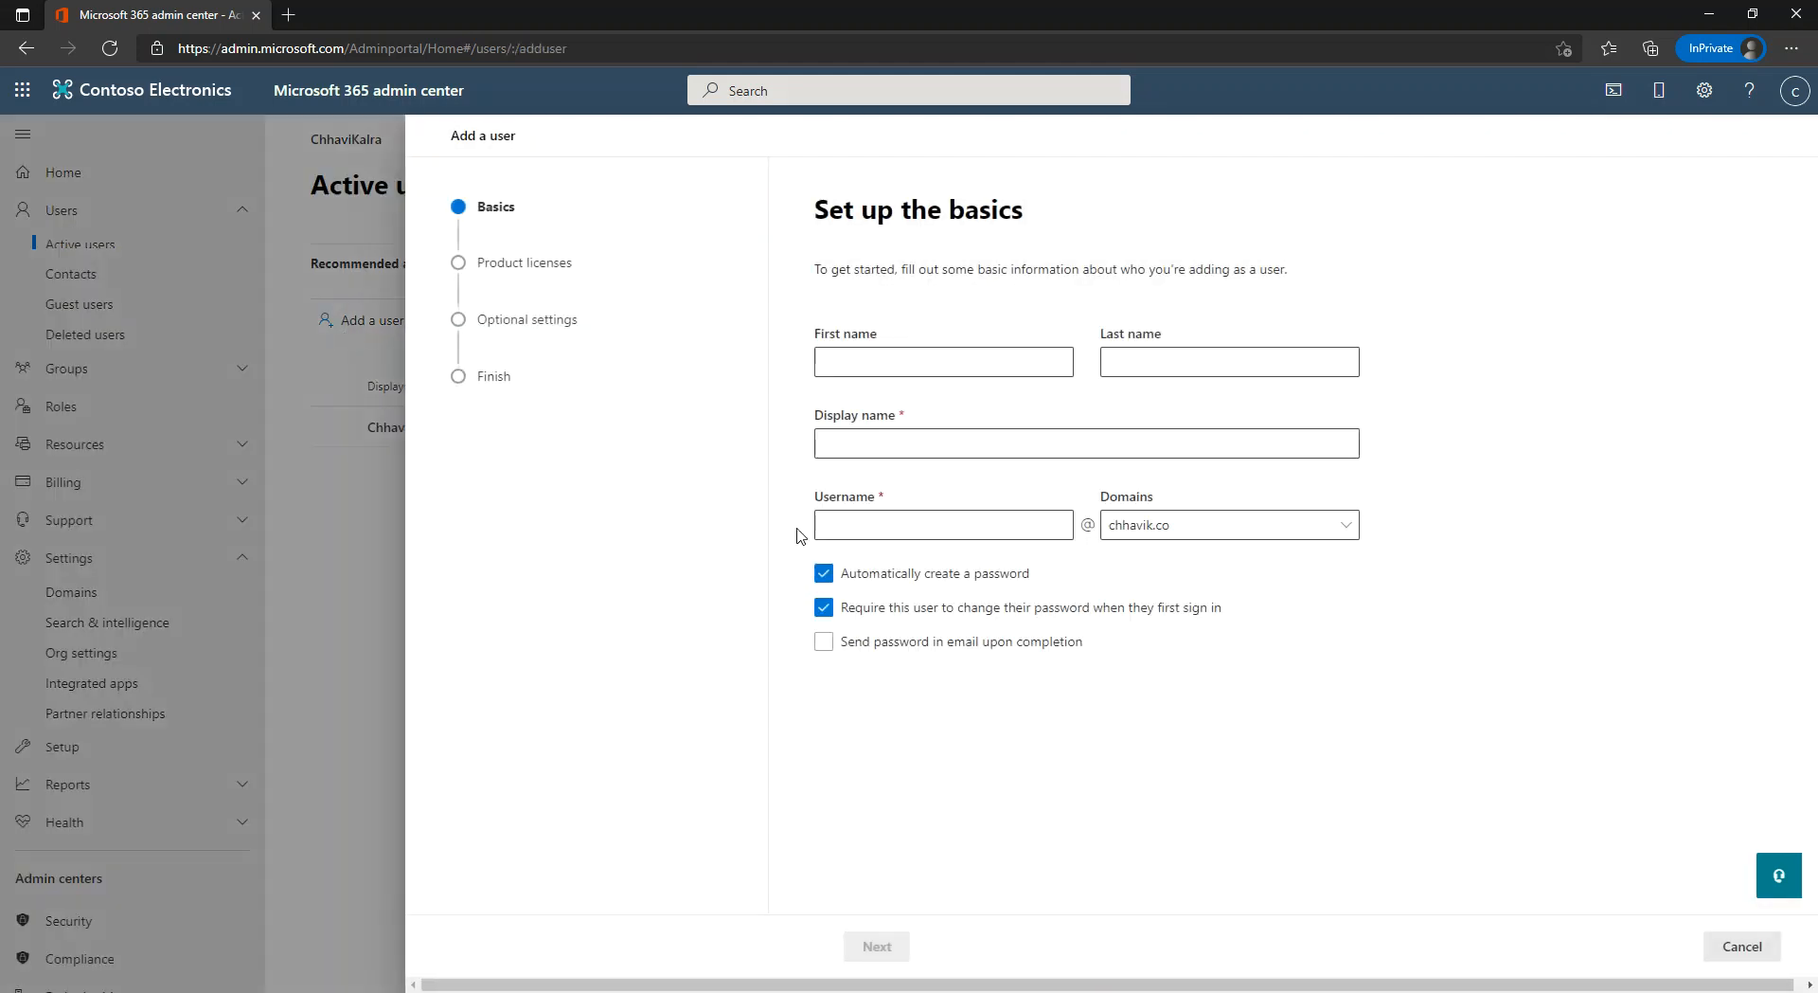
Enter the new user's first name, display name and username.
left_click(883, 364)
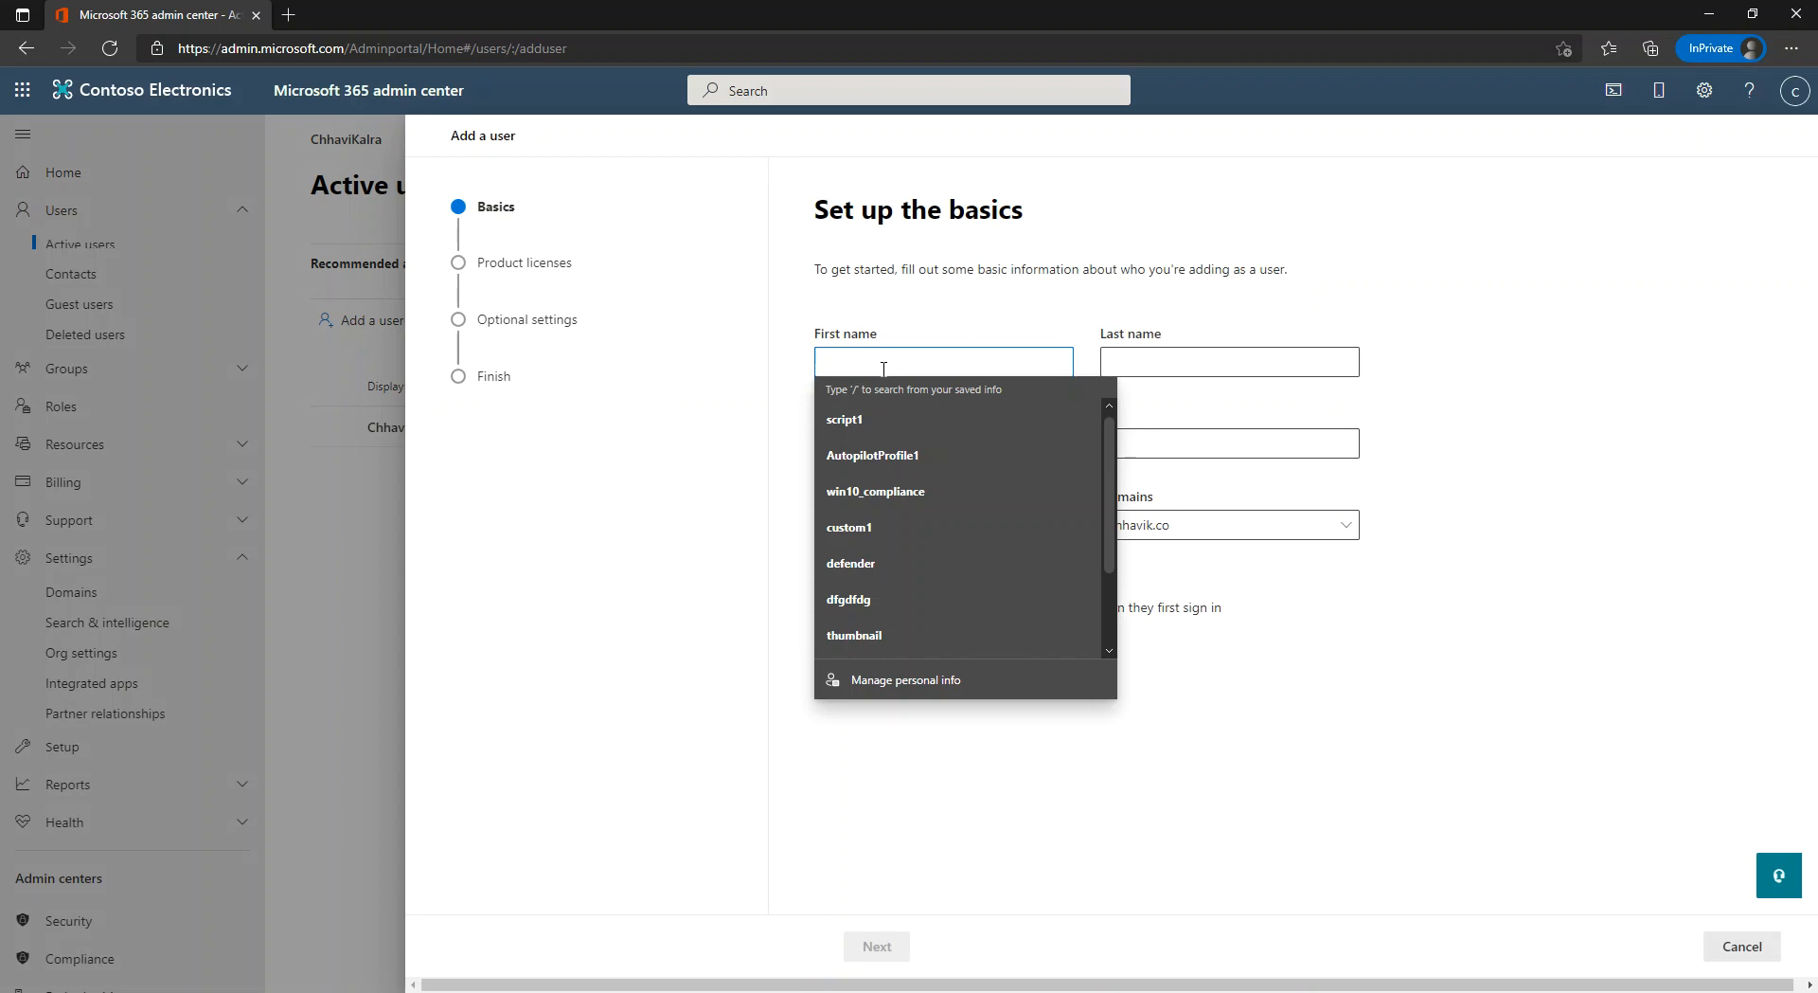
type("Alex")
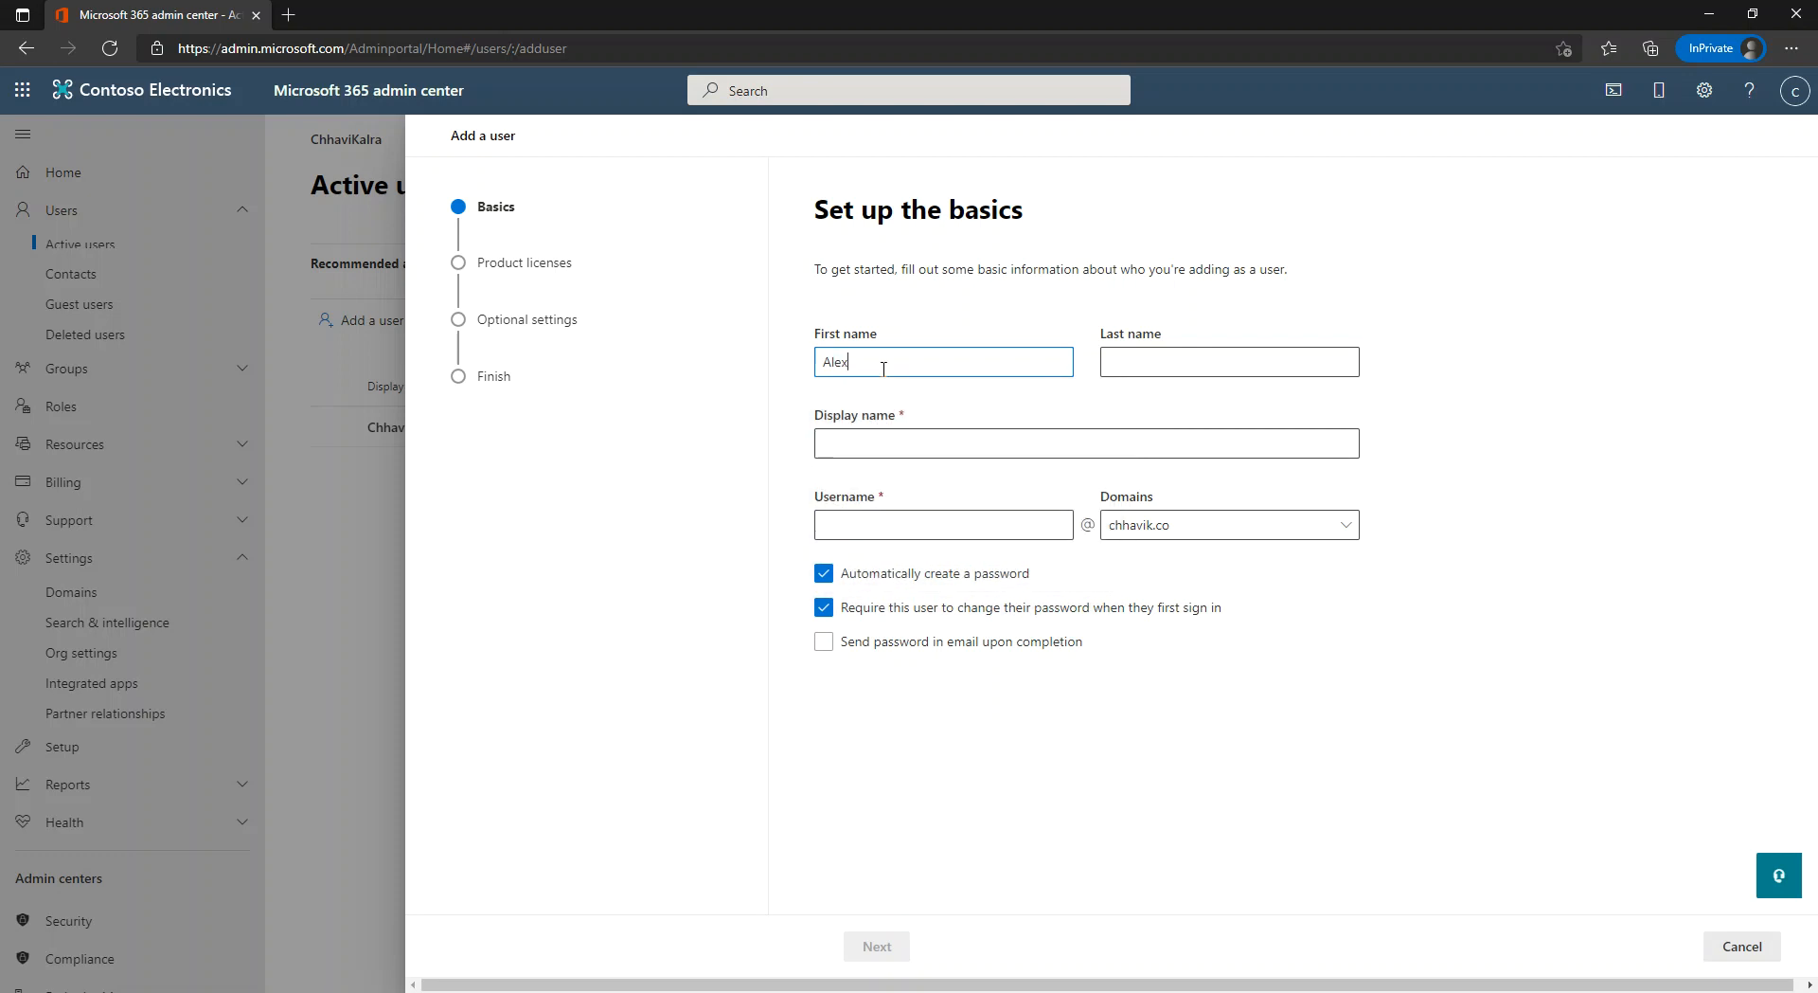
left_click(890, 438)
left_click_drag(889, 438, 818, 442)
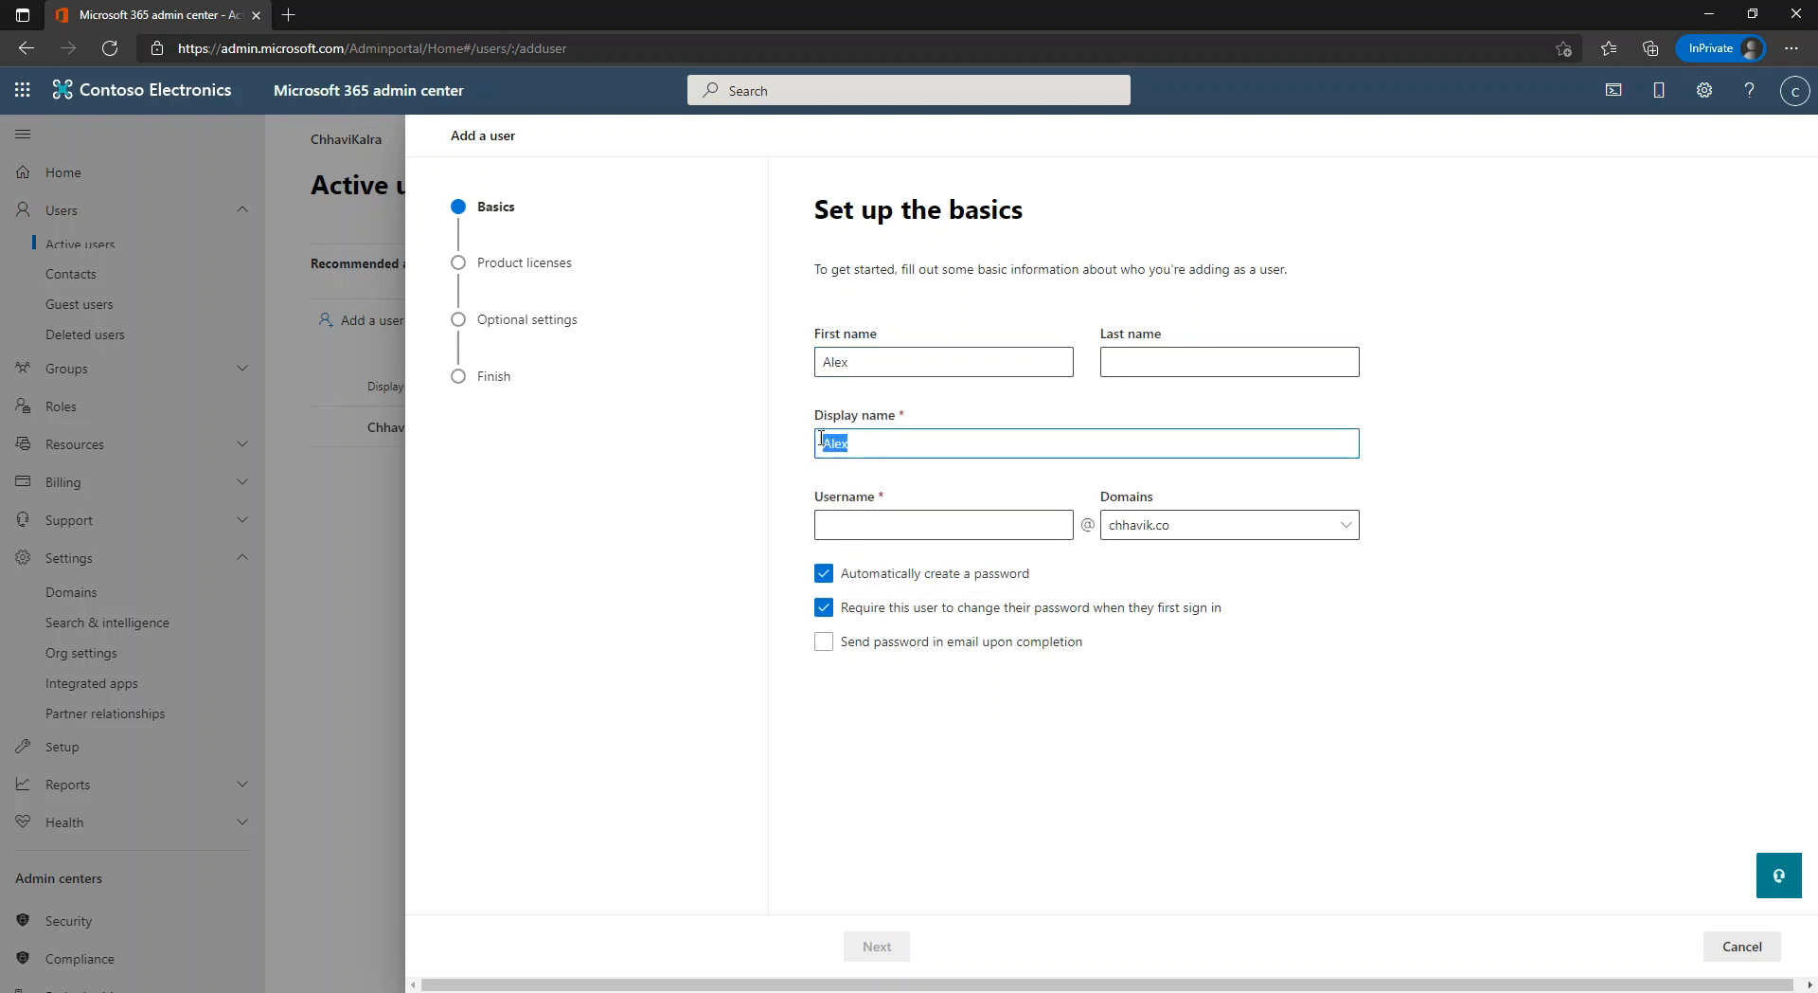
left_click(918, 521)
type("Alex")
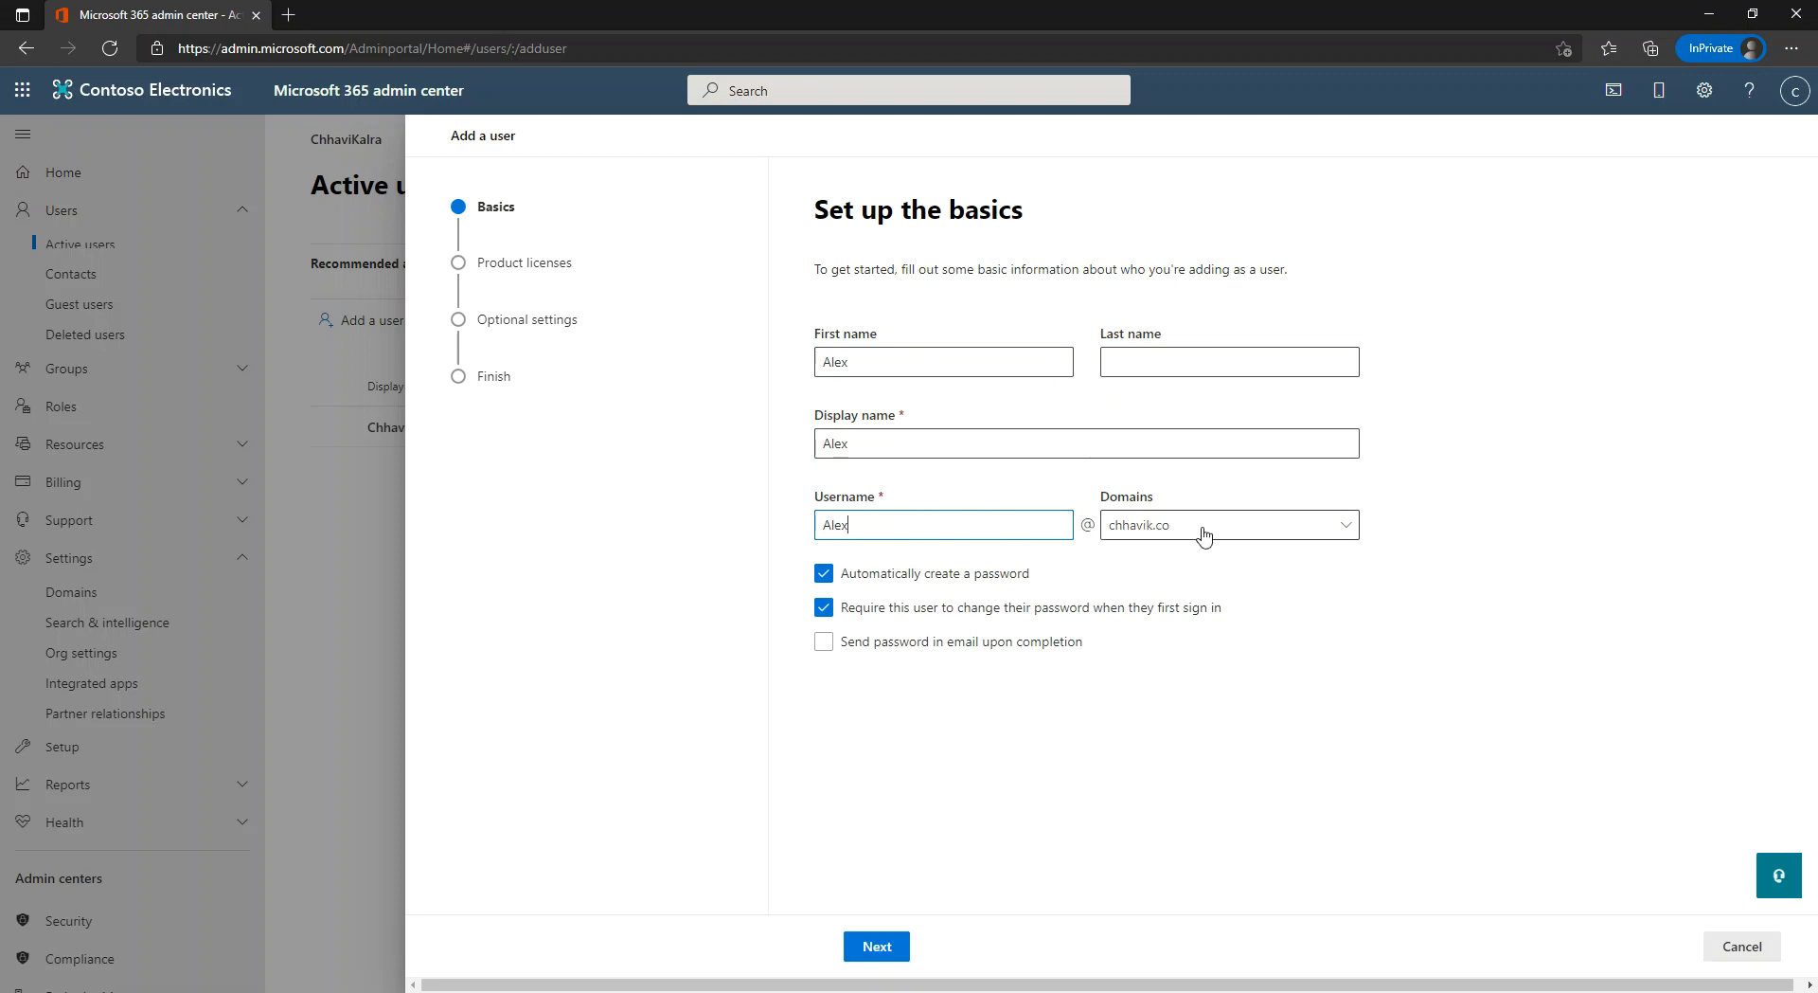
Set a custom strong password with no forced change at first sign-in, and continue.
left_click(823, 573)
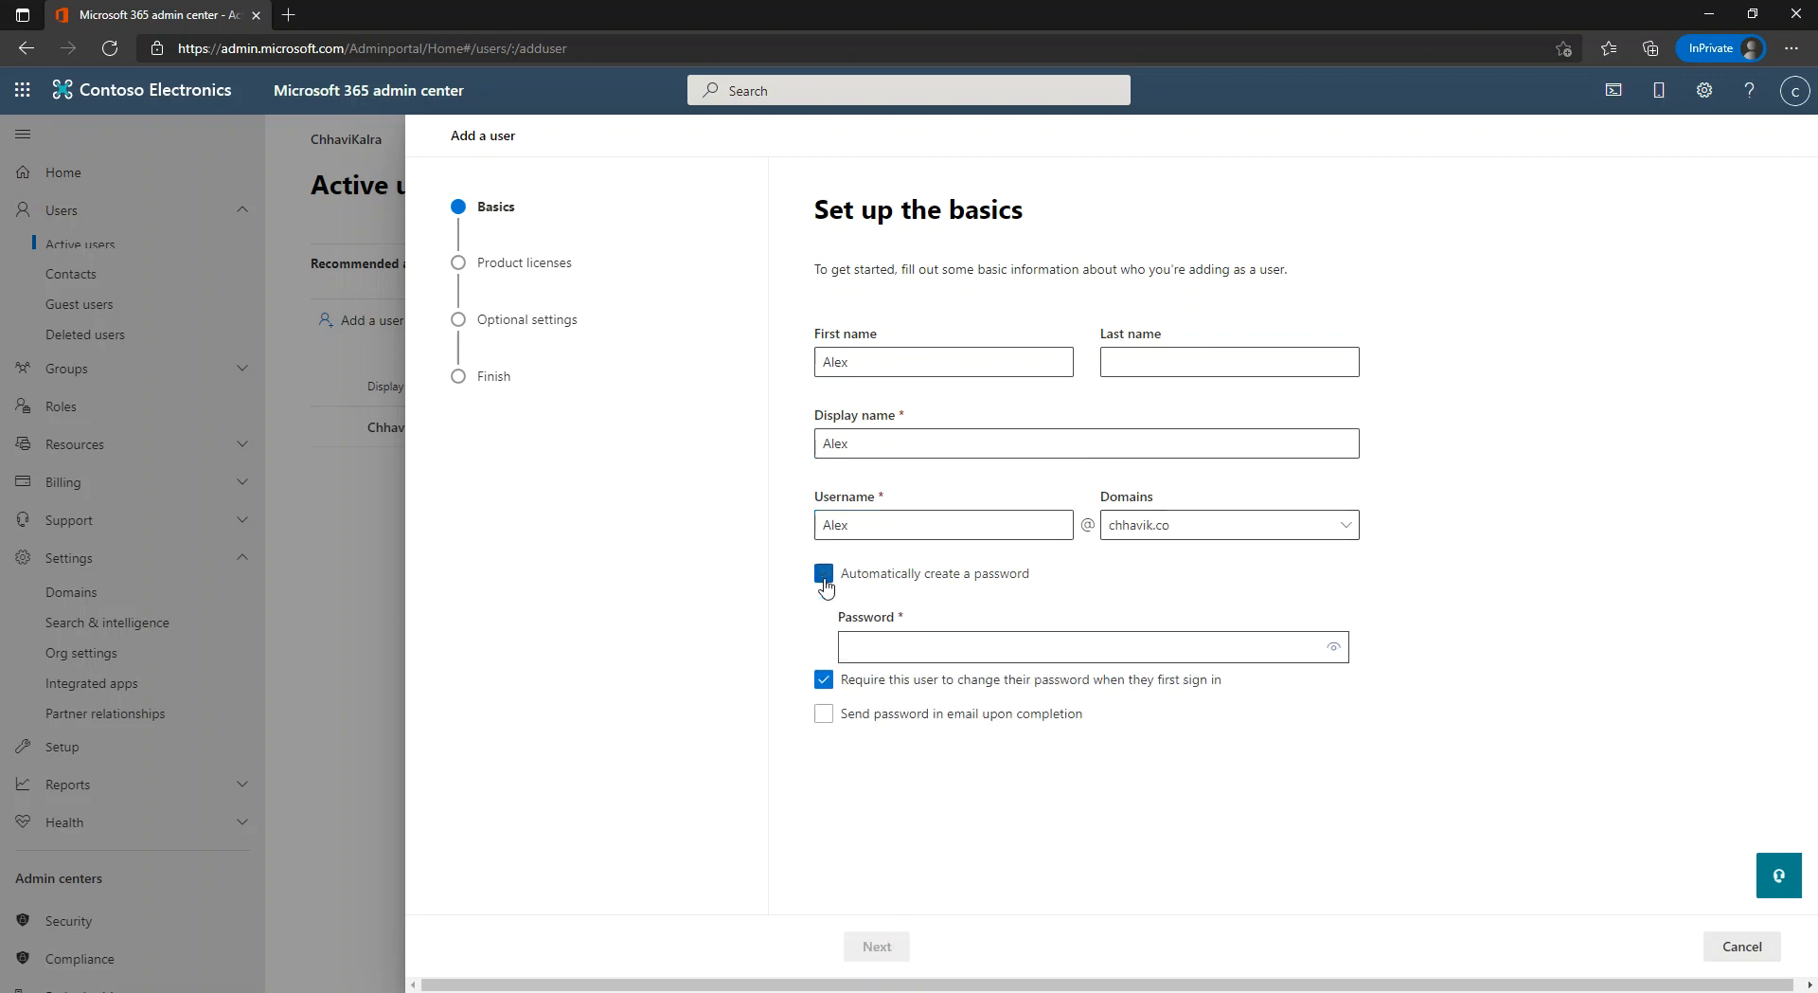
left_click(825, 681)
left_click(894, 648)
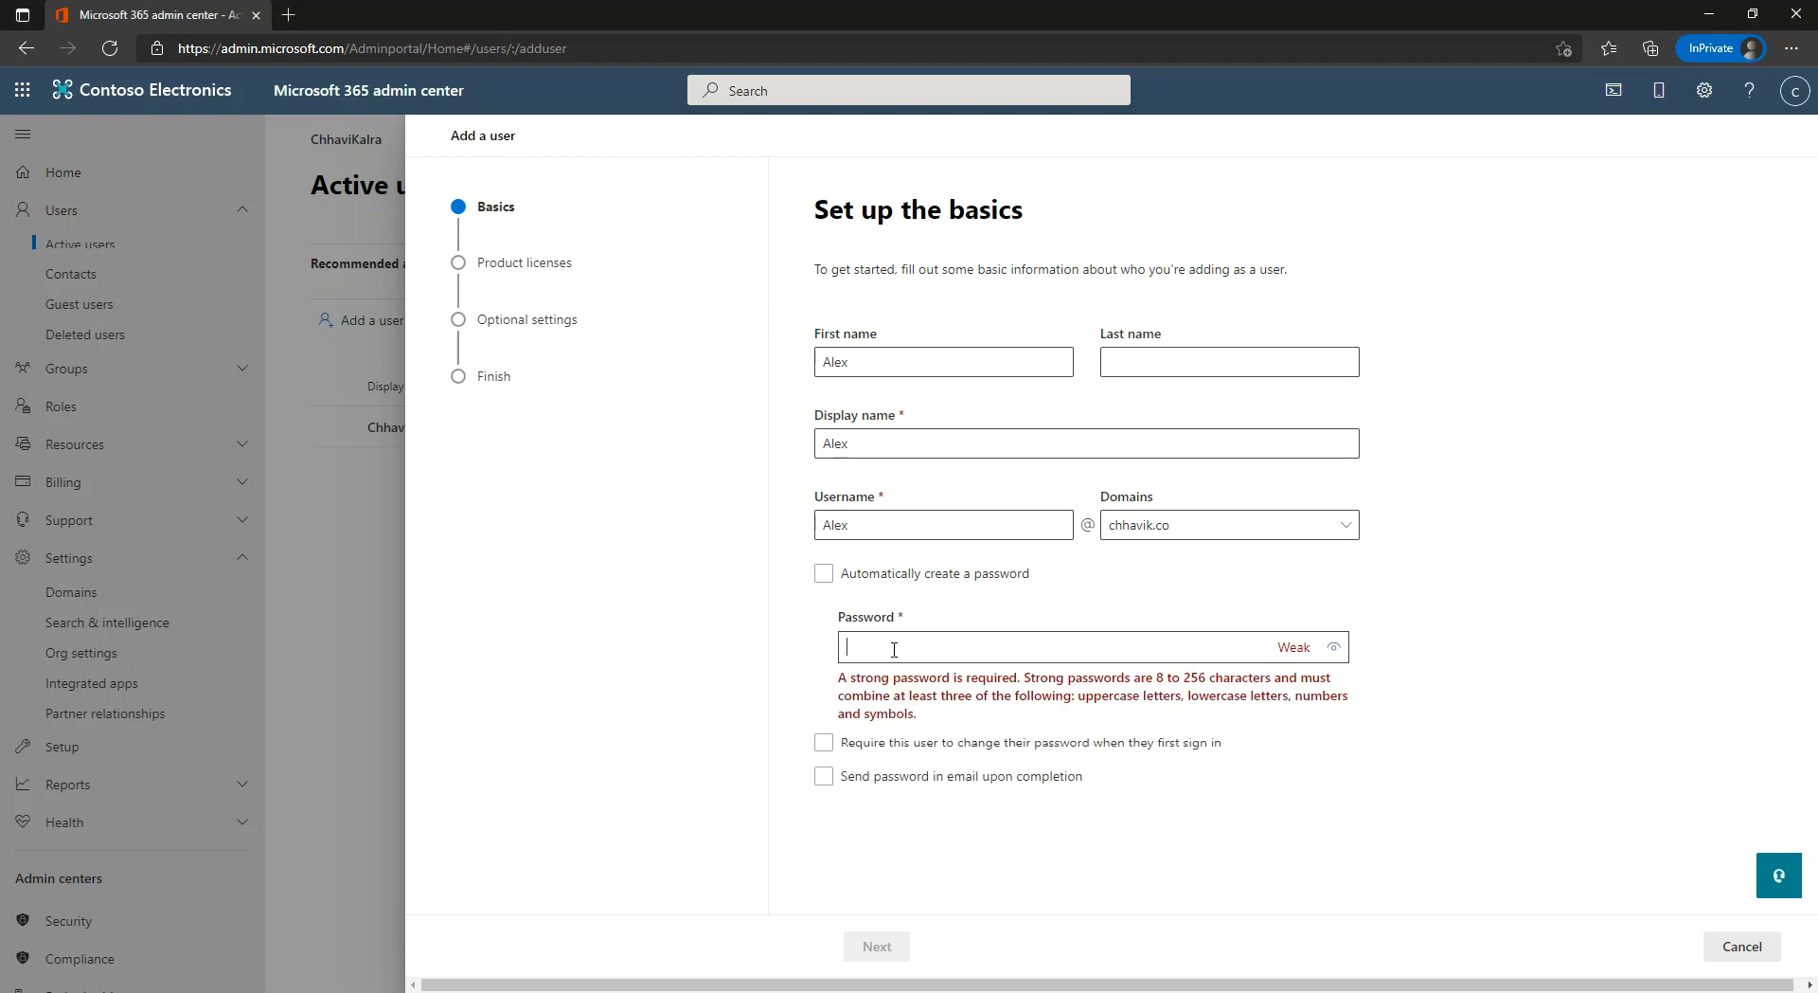
key("ctrl+v")
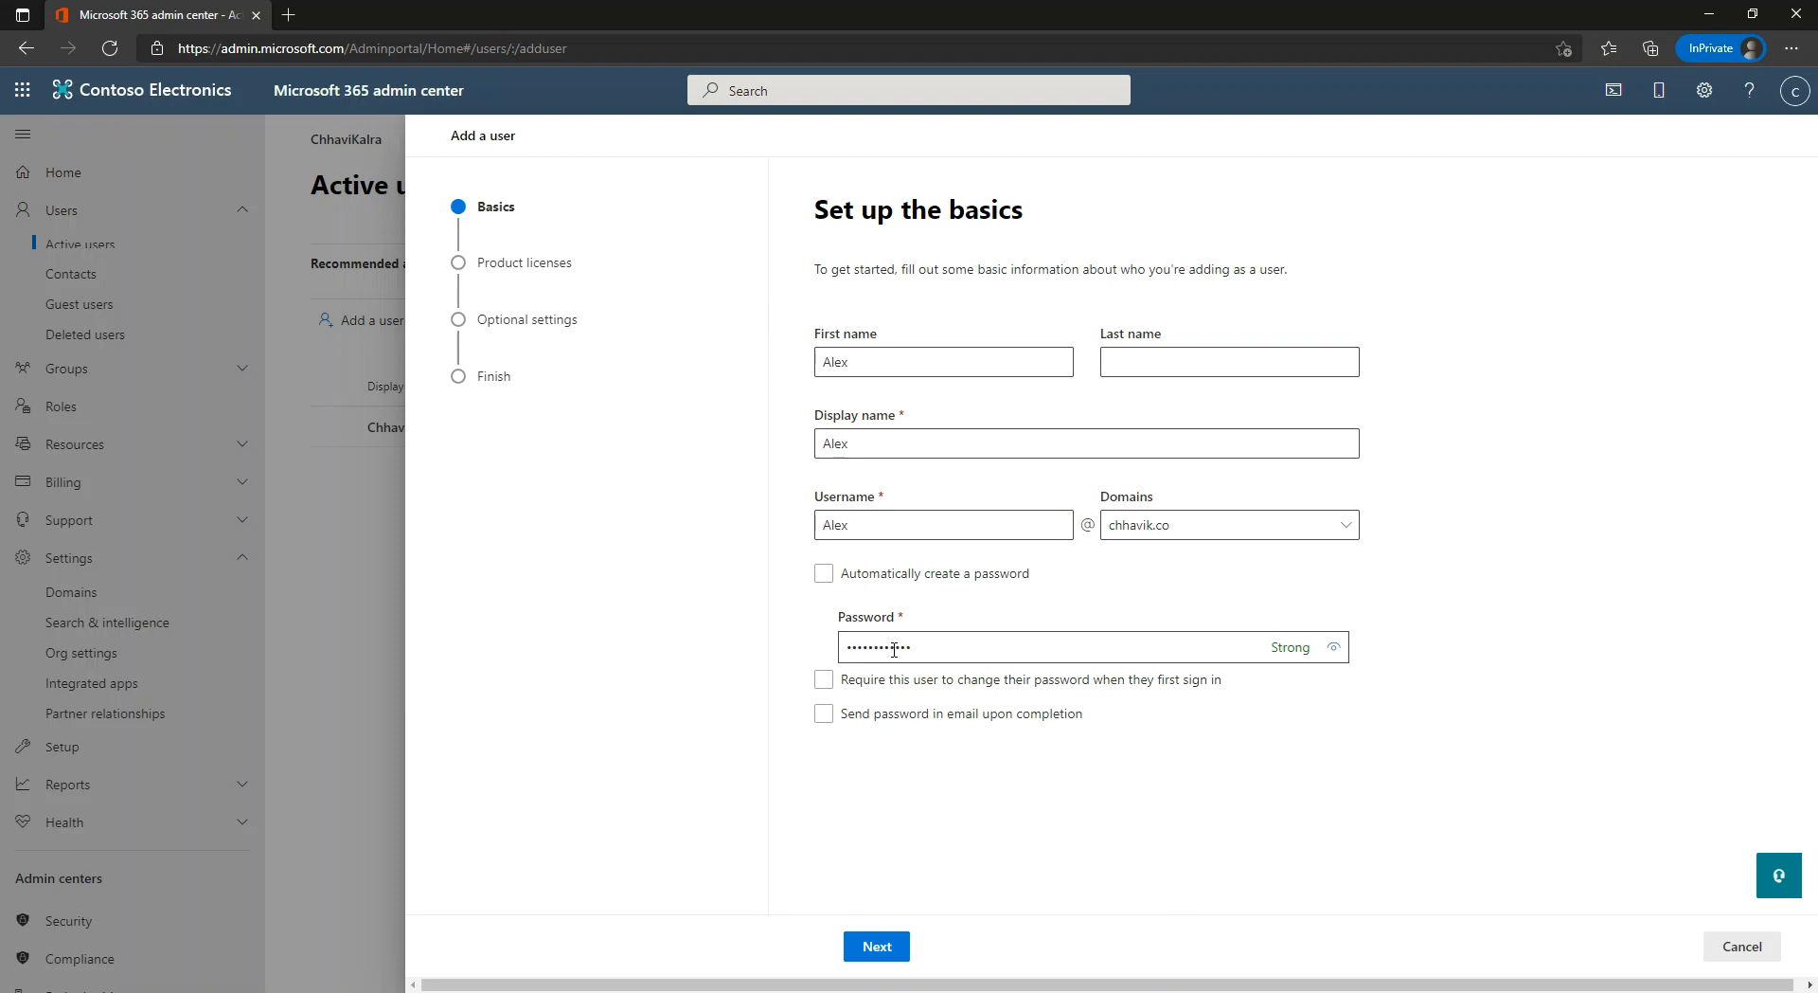
left_click(874, 947)
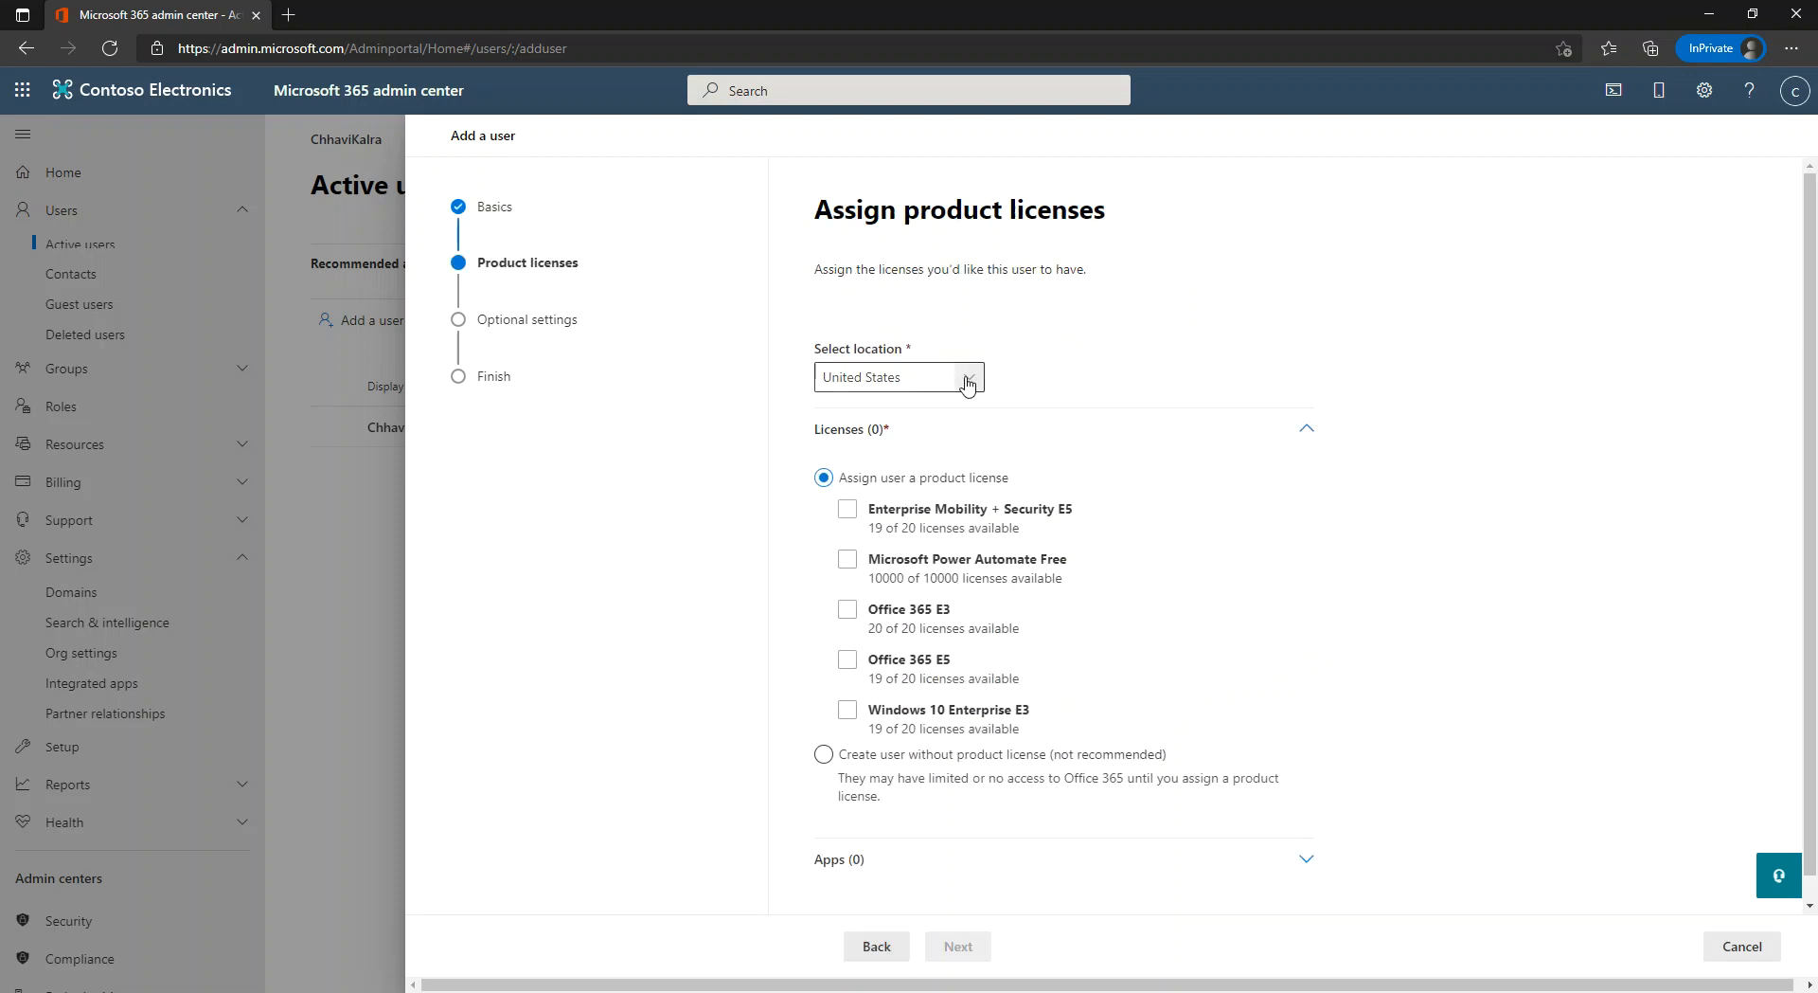
Keep United States as location; assign EMS E5, Office 365 E5 and Windows 10 Enterprise E3 licences.
left_click(967, 382)
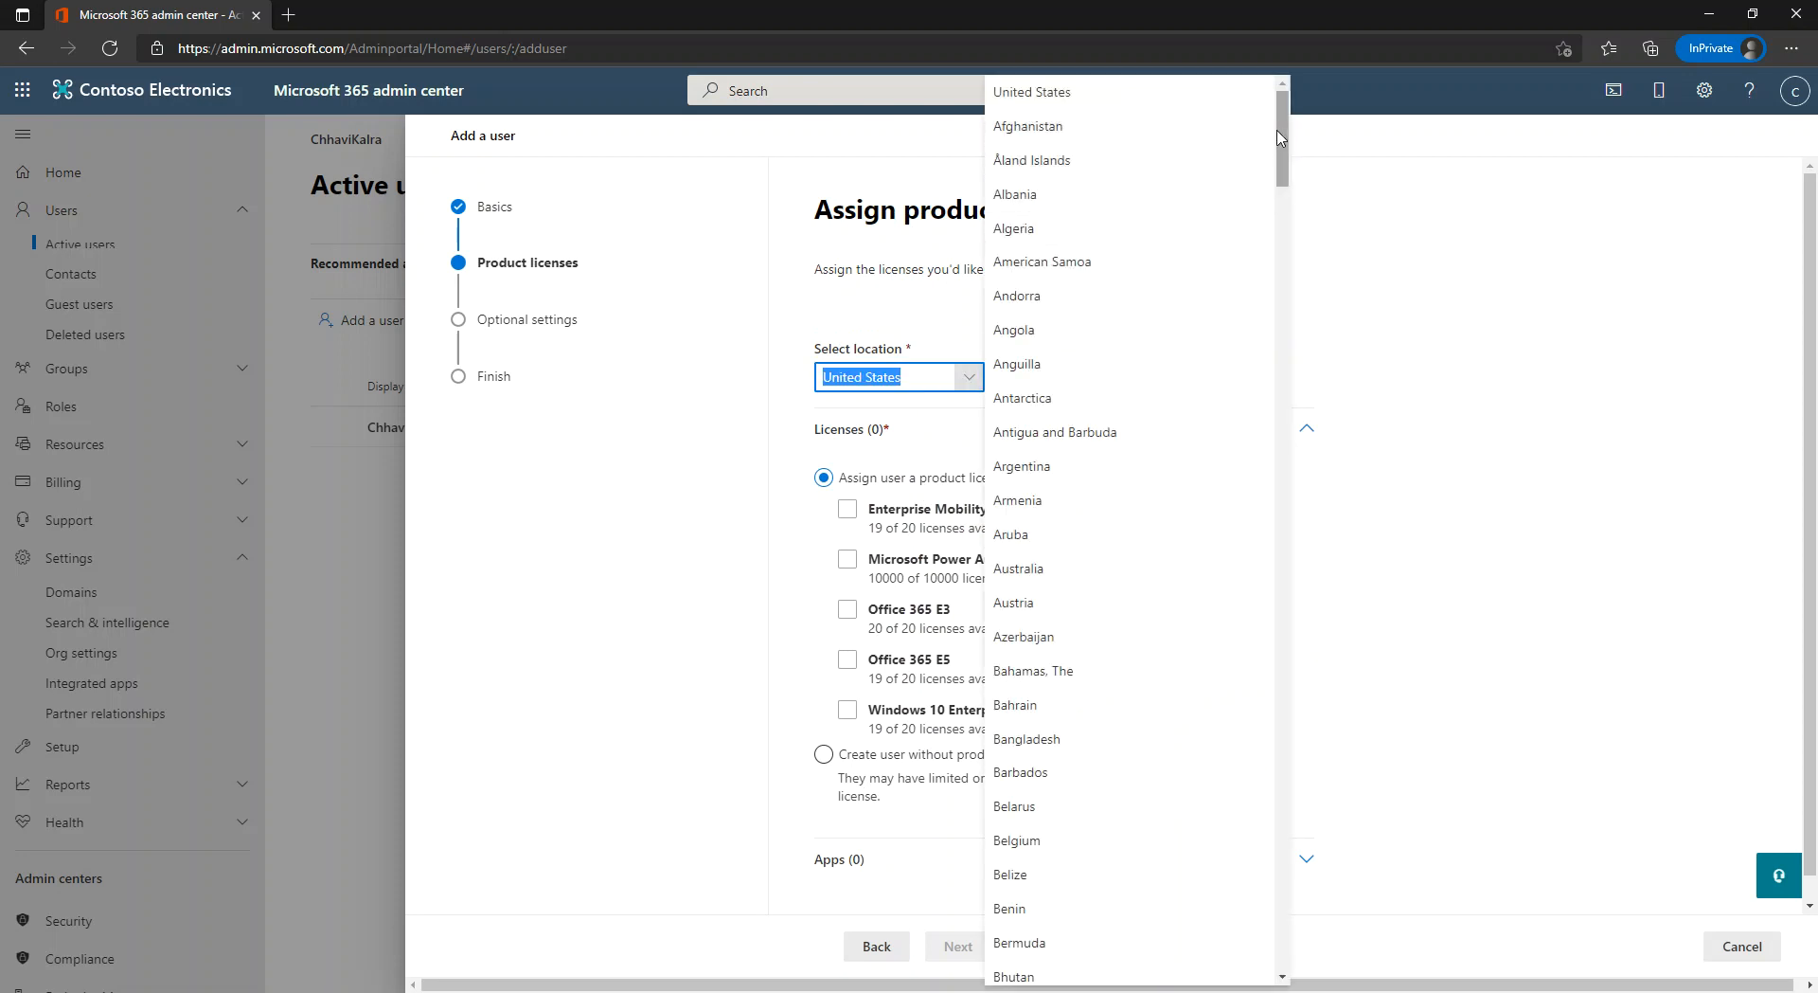
mouse_move(1278, 142)
left_mouse_down()
mouse_move(1285, 340)
mouse_move(1282, 123)
left_mouse_up()
left_click(1186, 98)
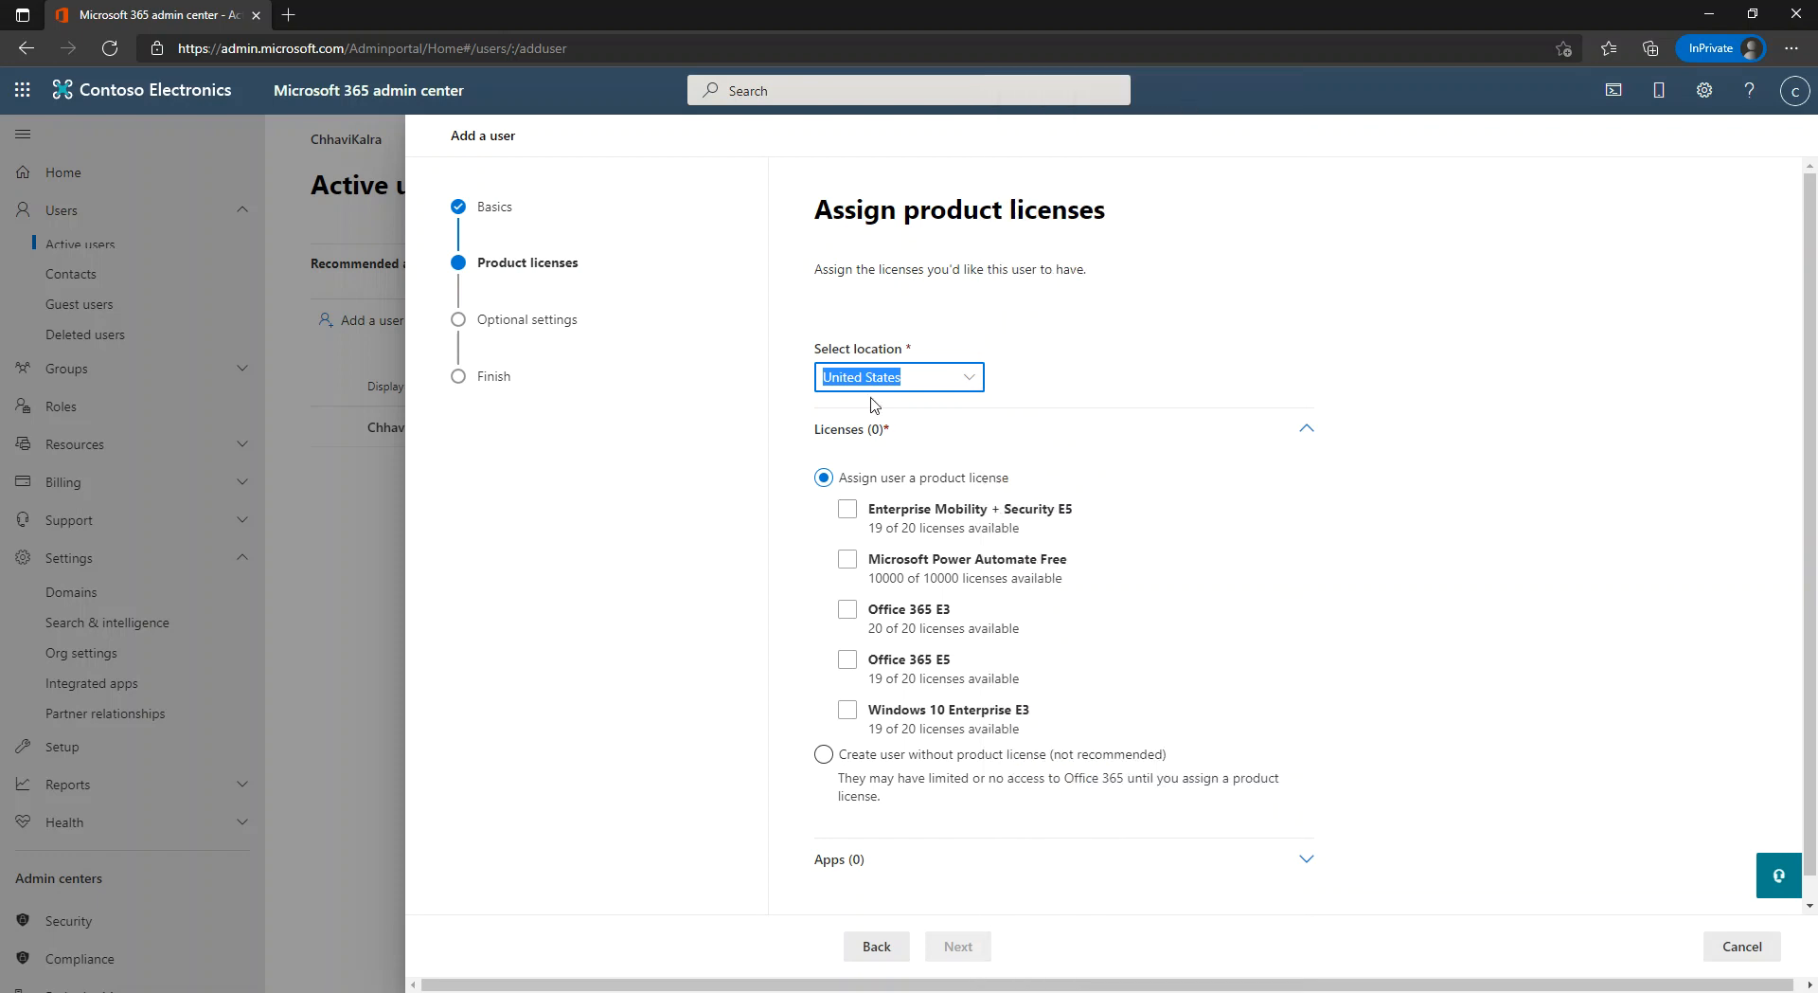
left_click(848, 511)
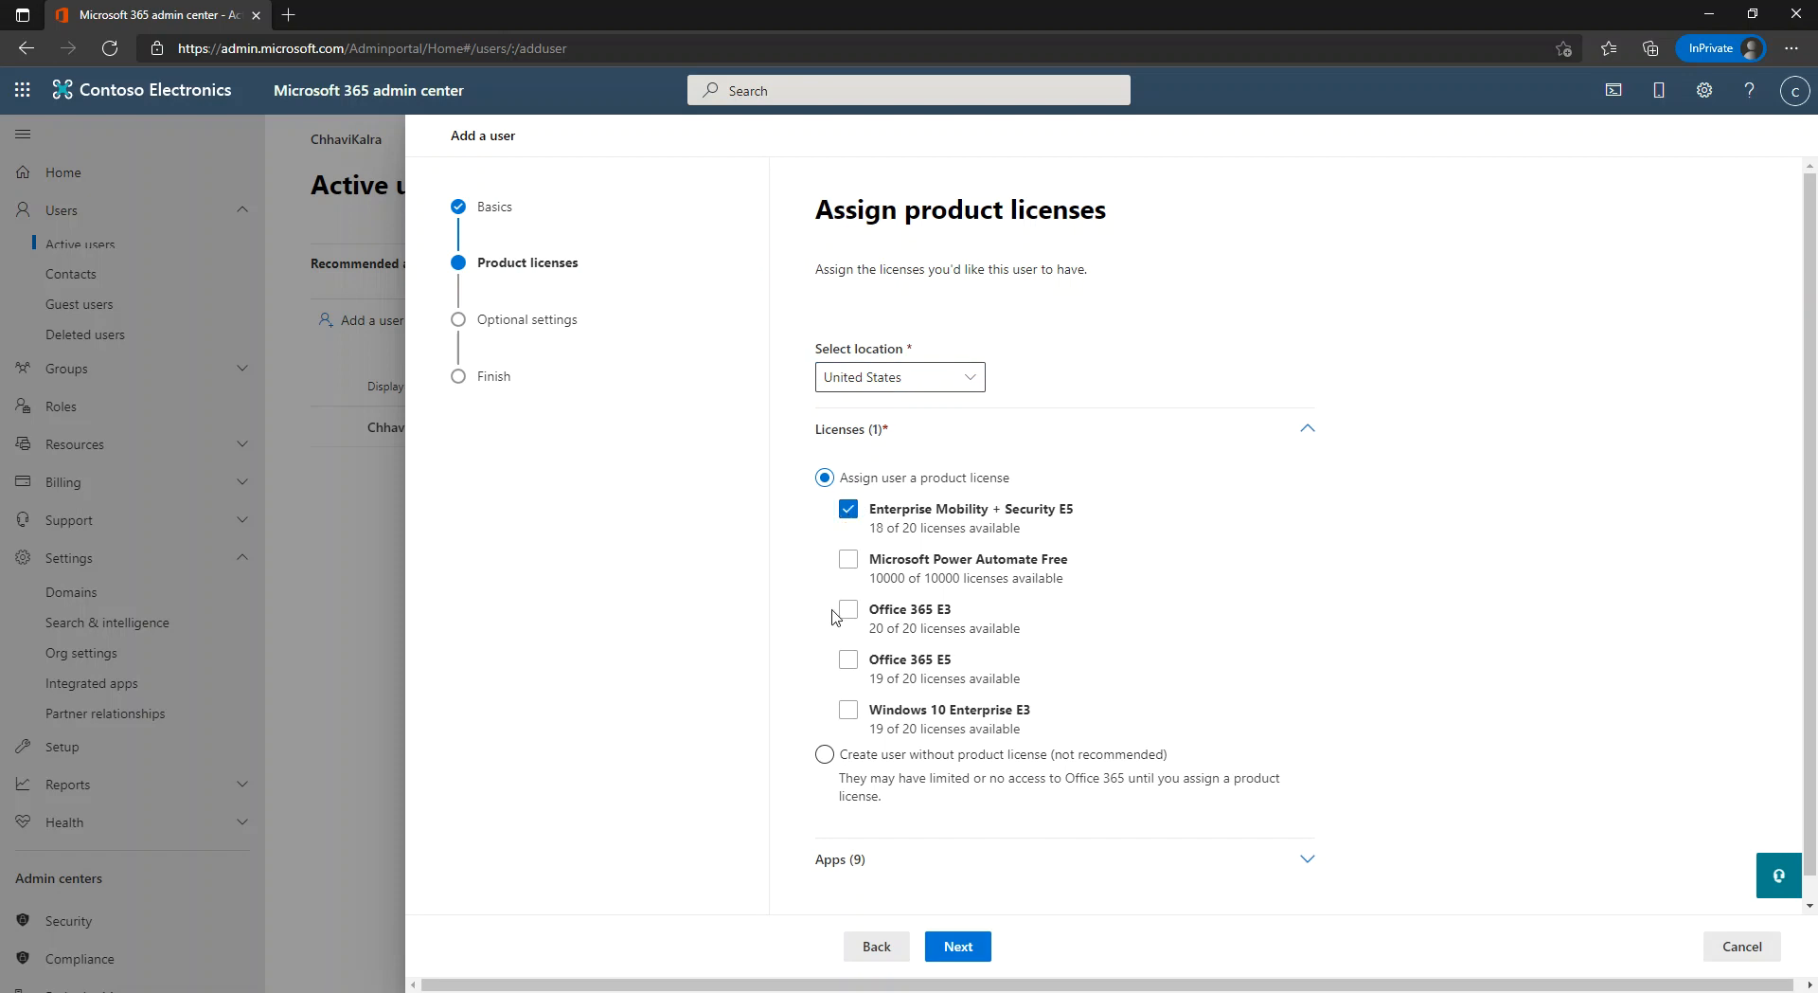
left_click(848, 663)
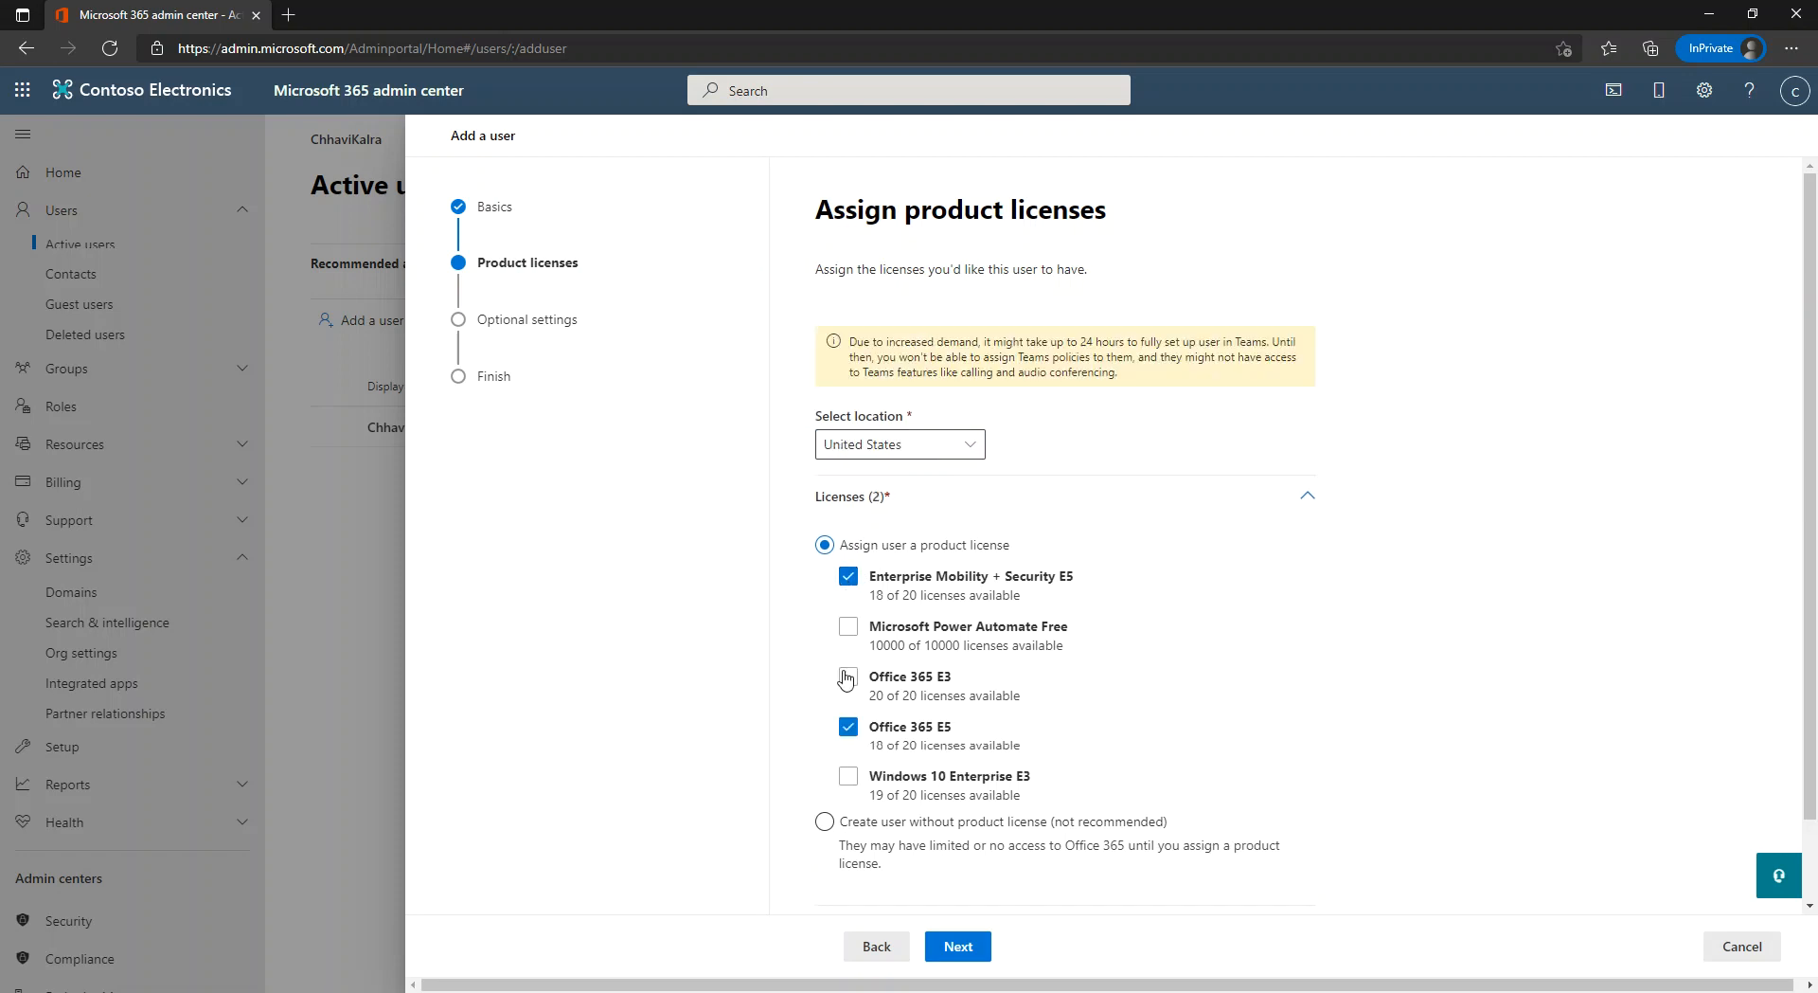
left_click(850, 778)
left_click(959, 946)
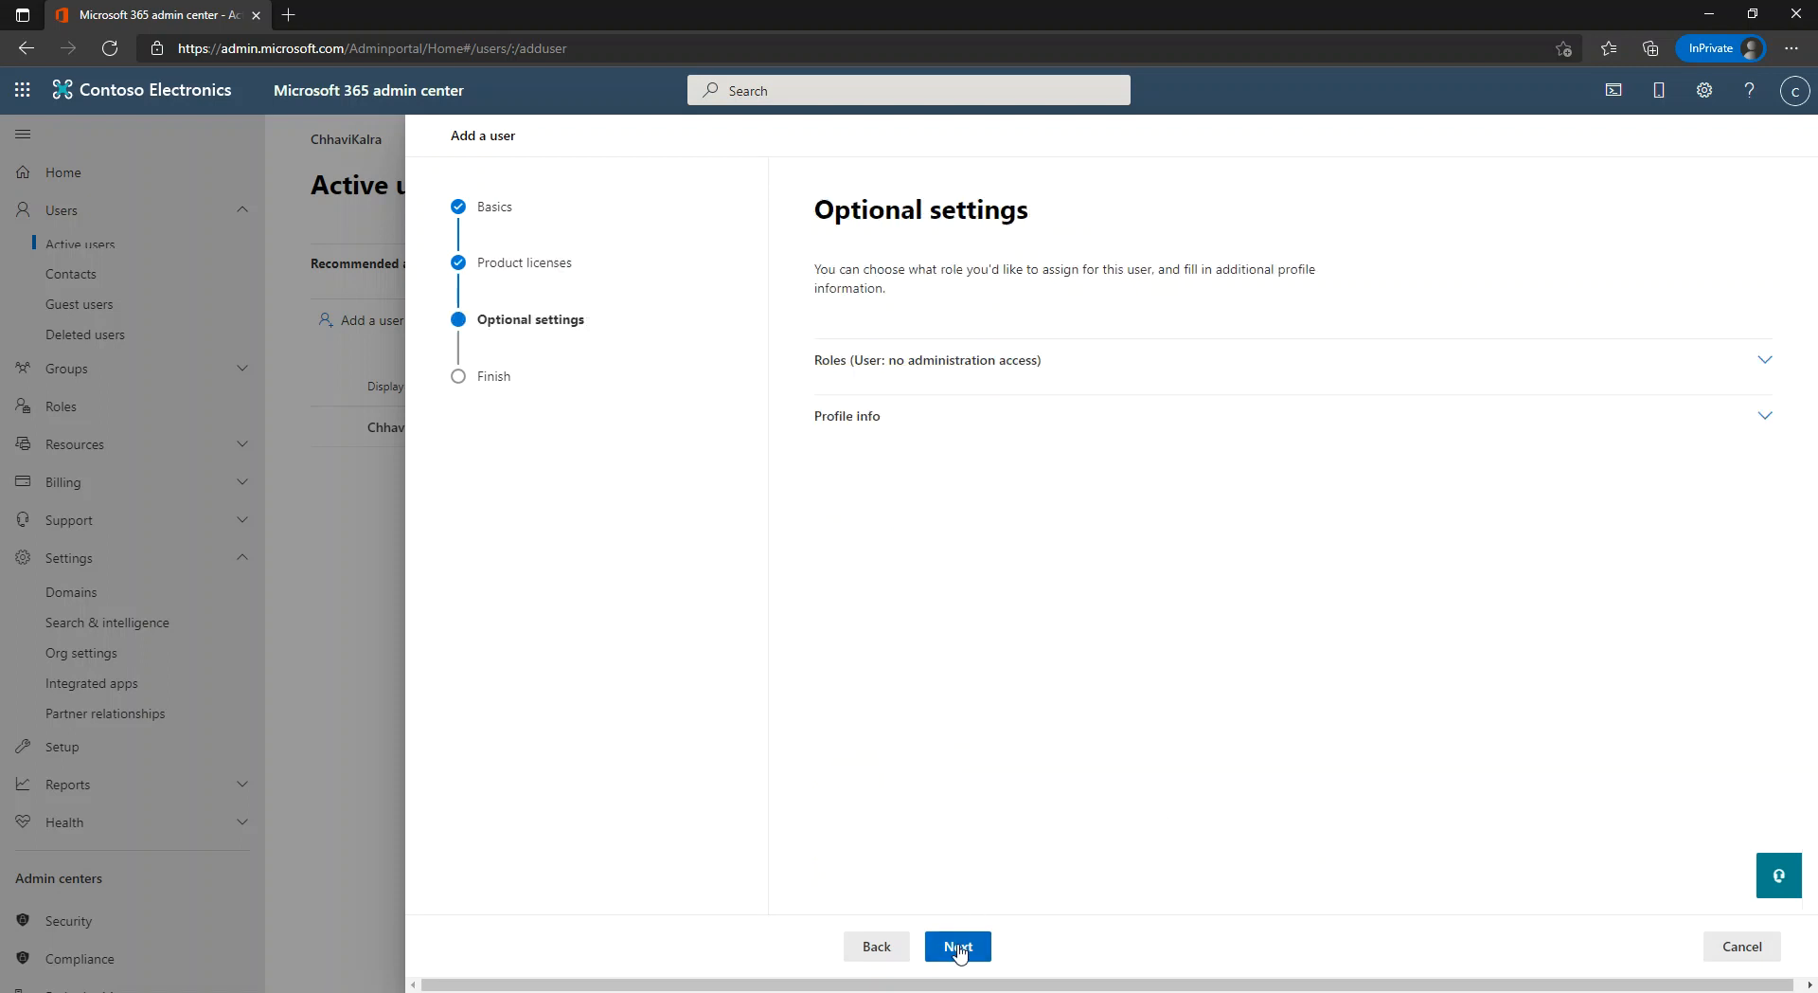
Skip optional settings, finish adding the user, and close the confirmation.
left_click(959, 947)
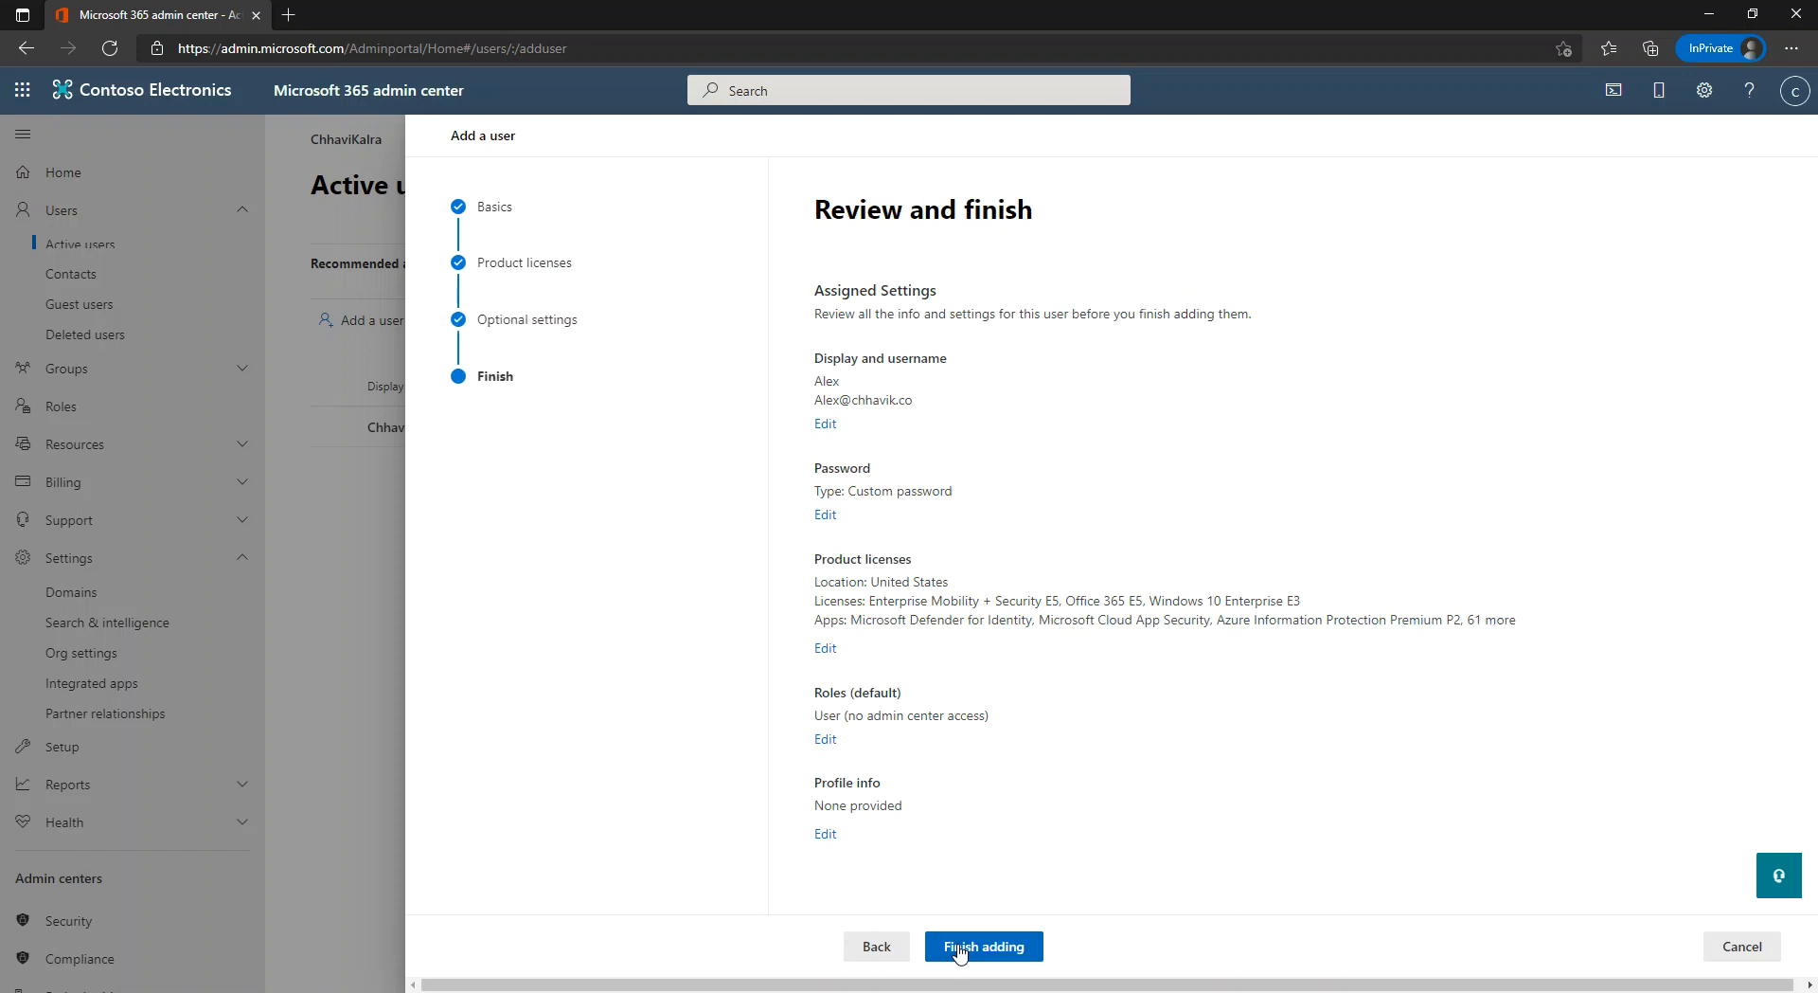
left_click(983, 951)
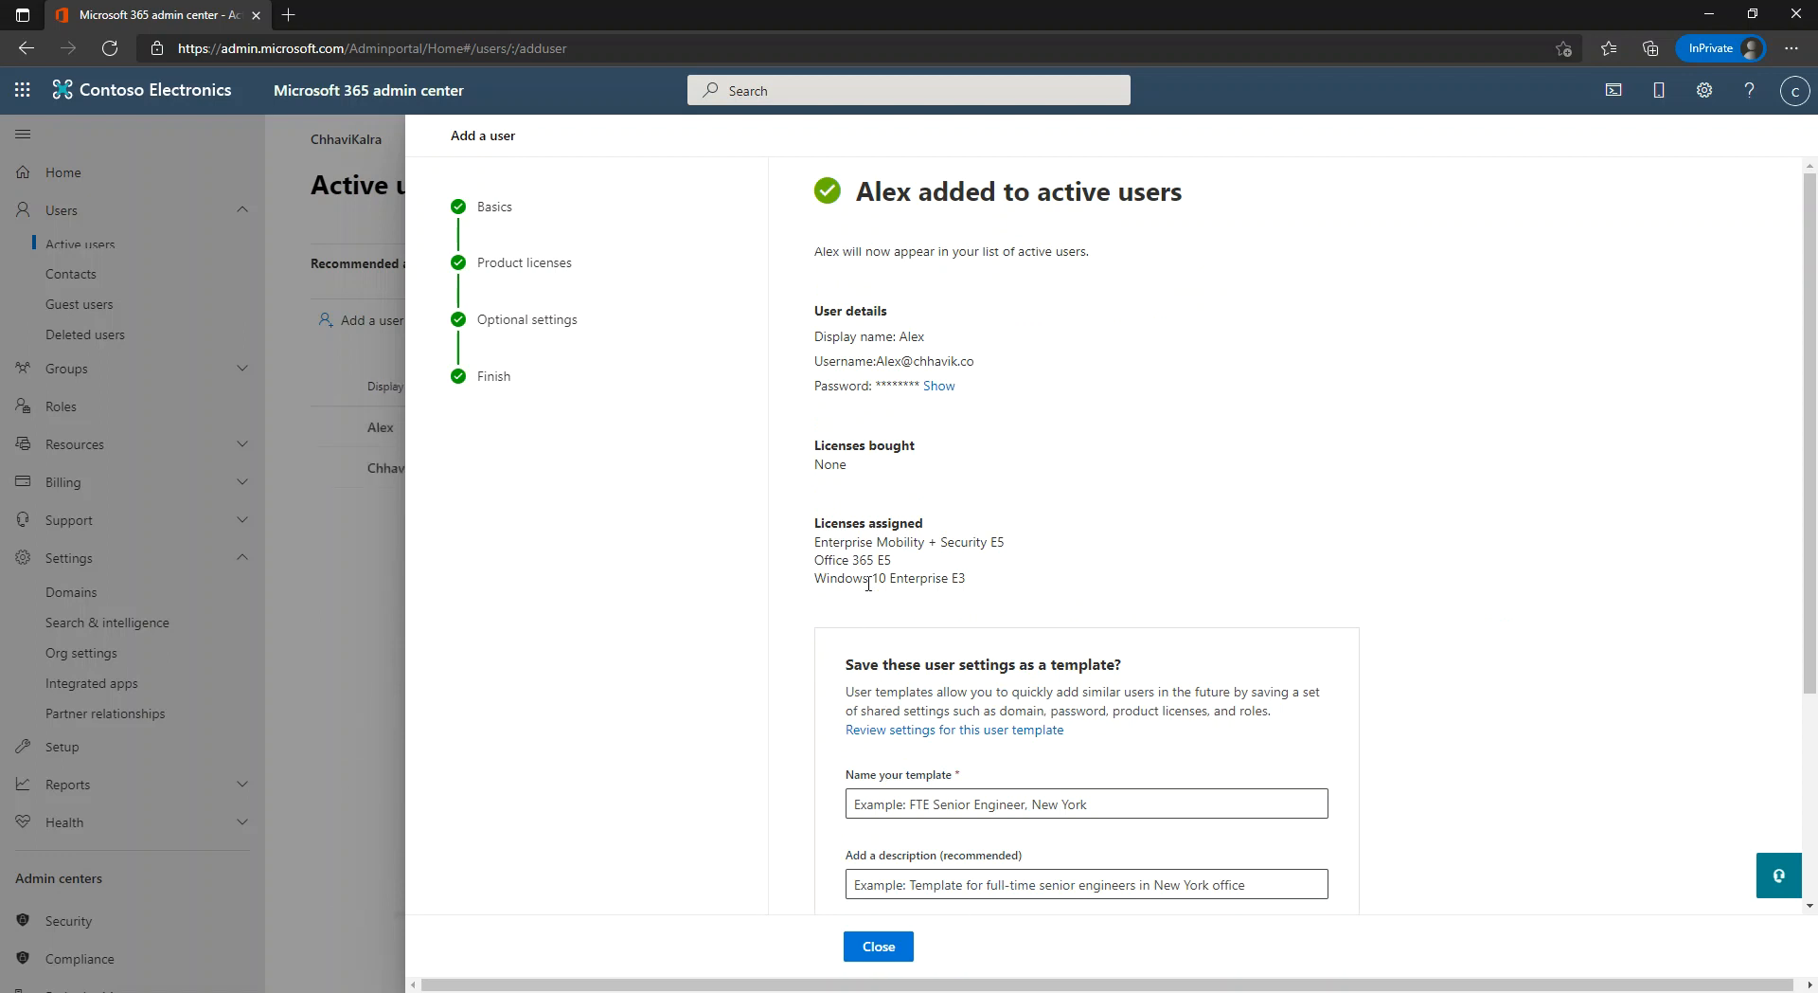
left_click(883, 947)
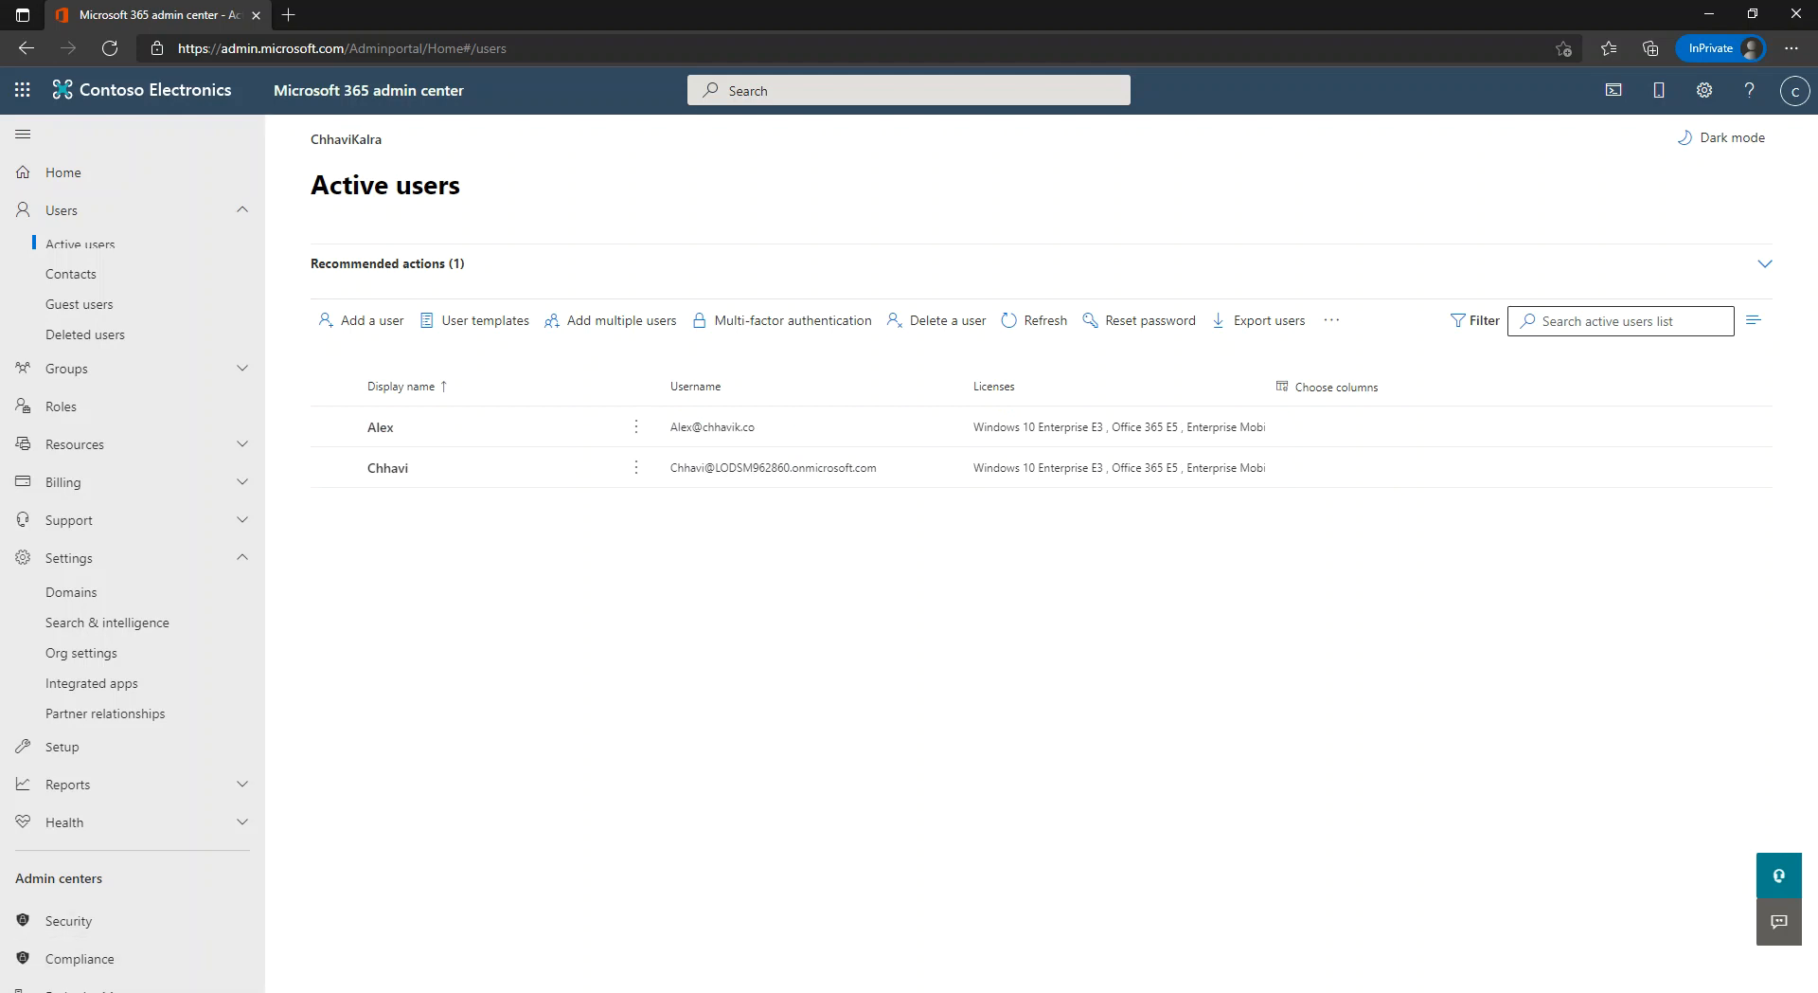
Open a Firefox private window from the taskbar and maximize it on the main screen.
right_click(157, 991)
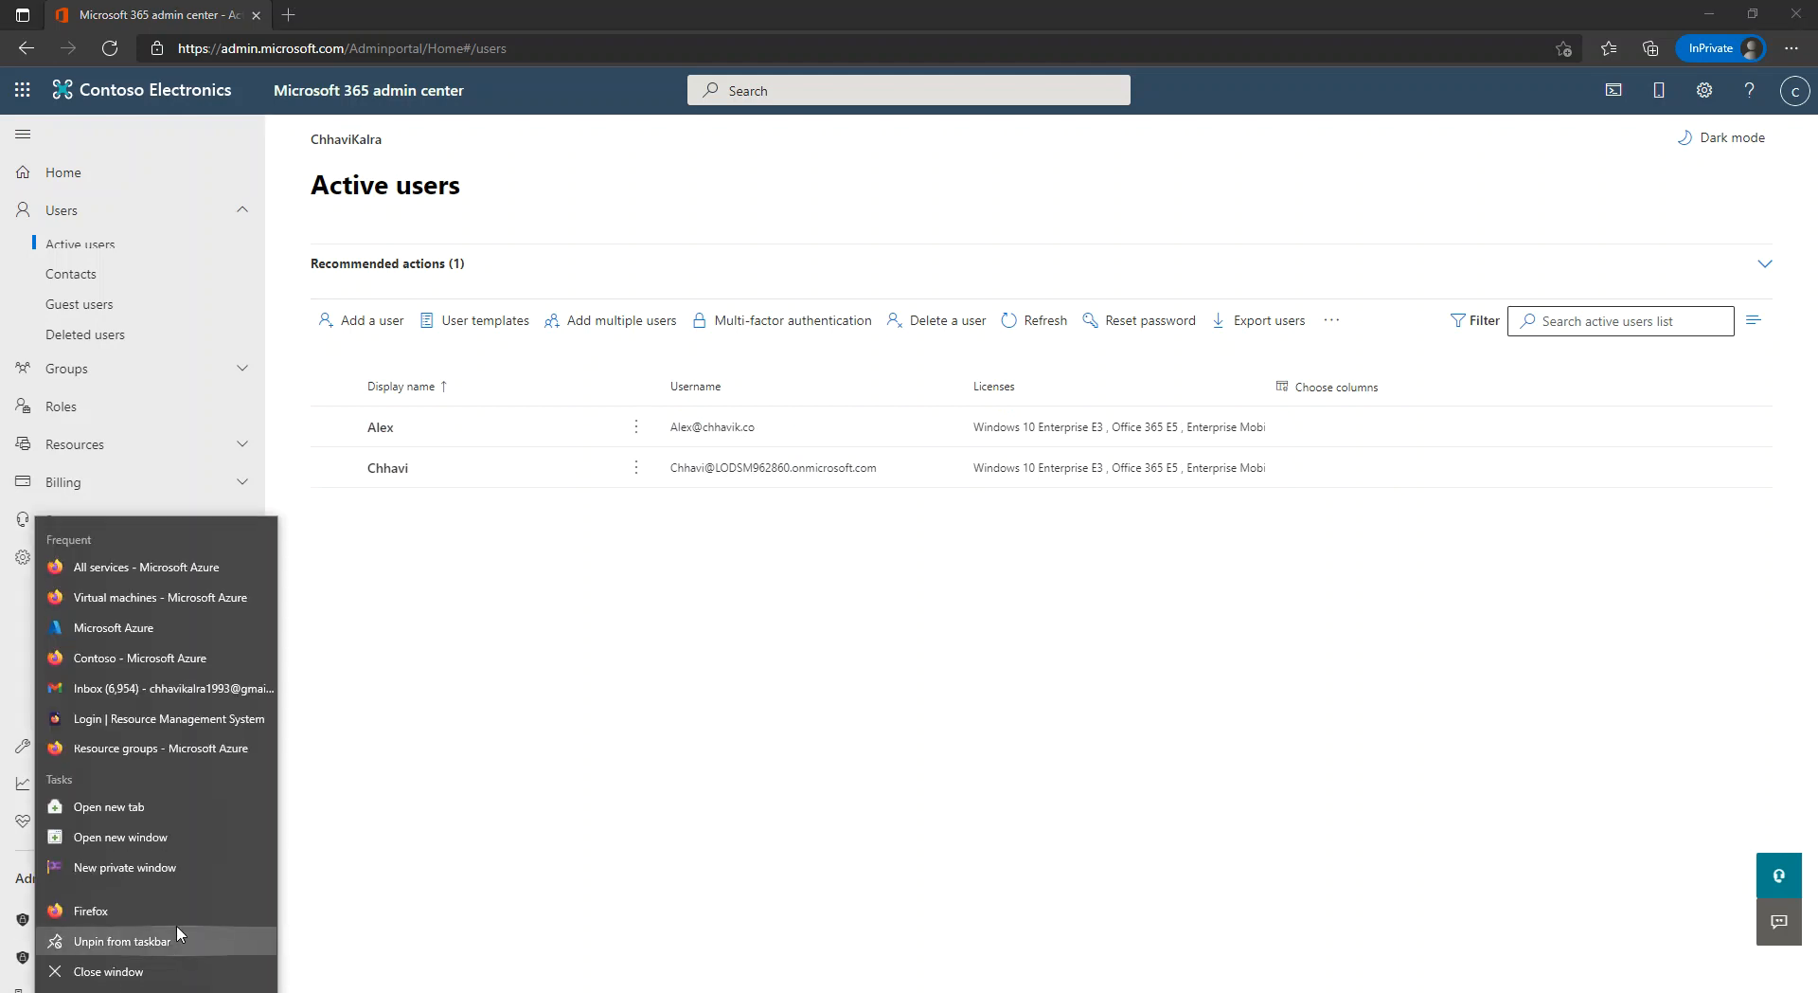
left_click(182, 870)
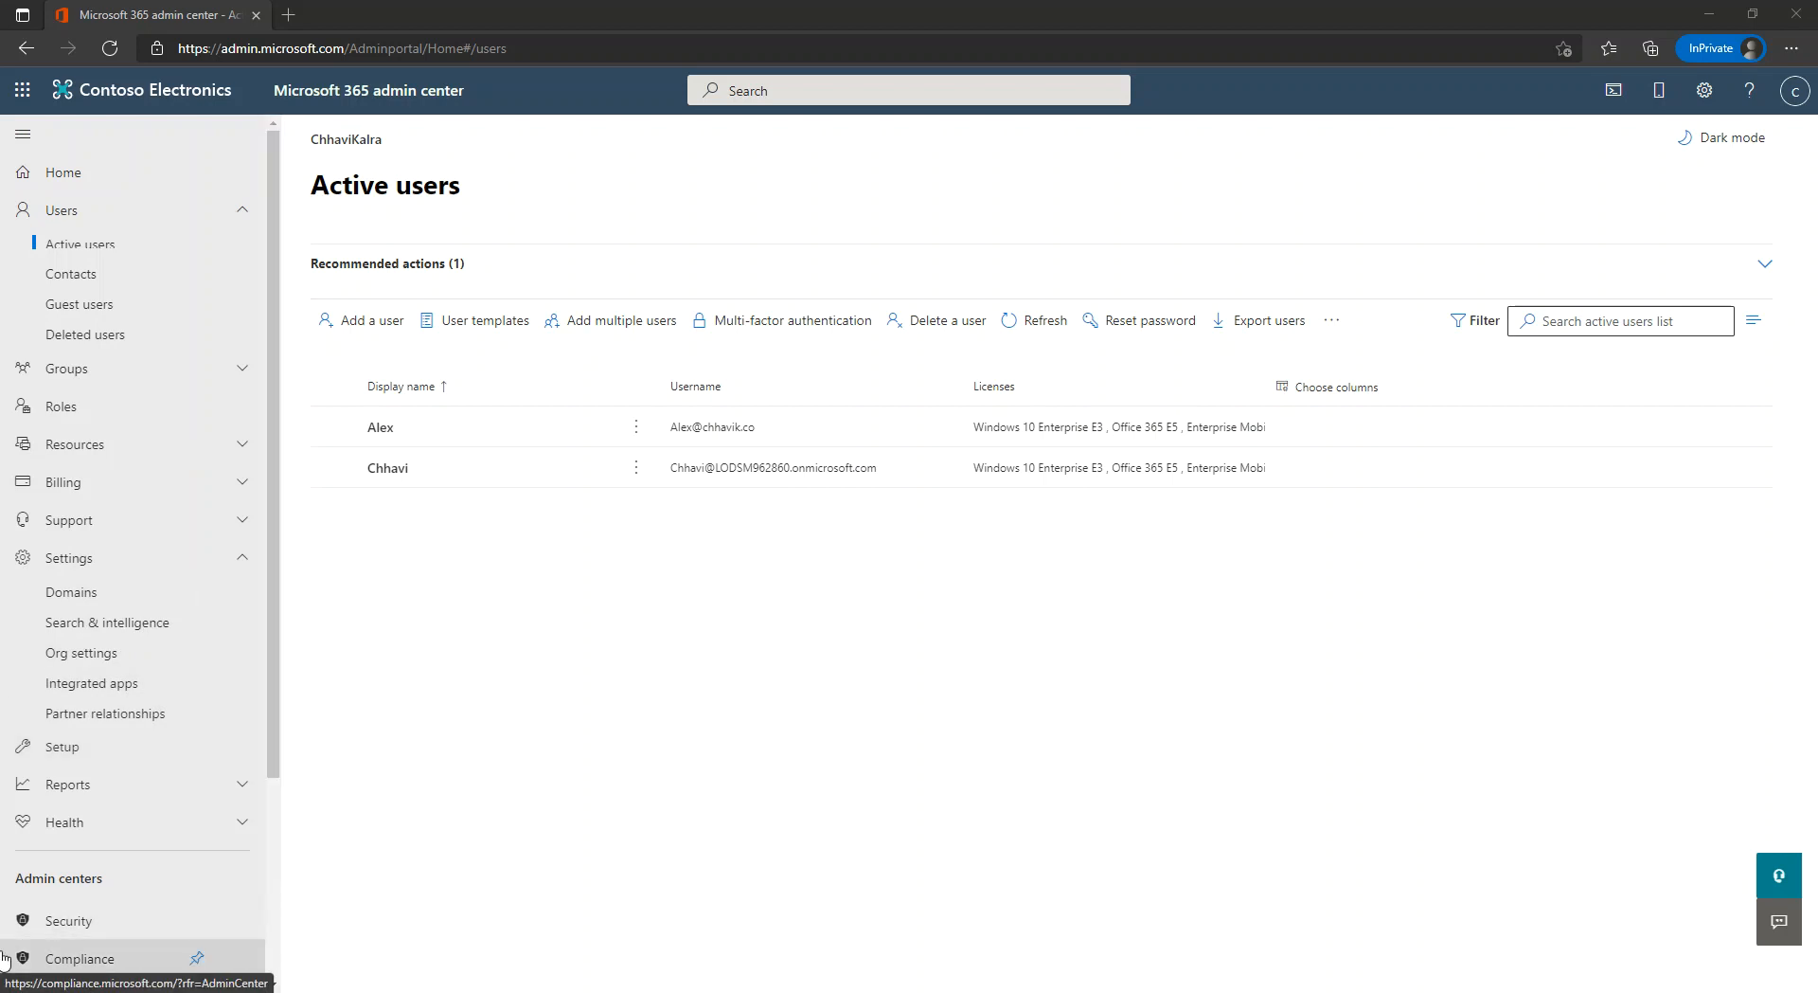
left_click_drag(0, 55, 1123, 97)
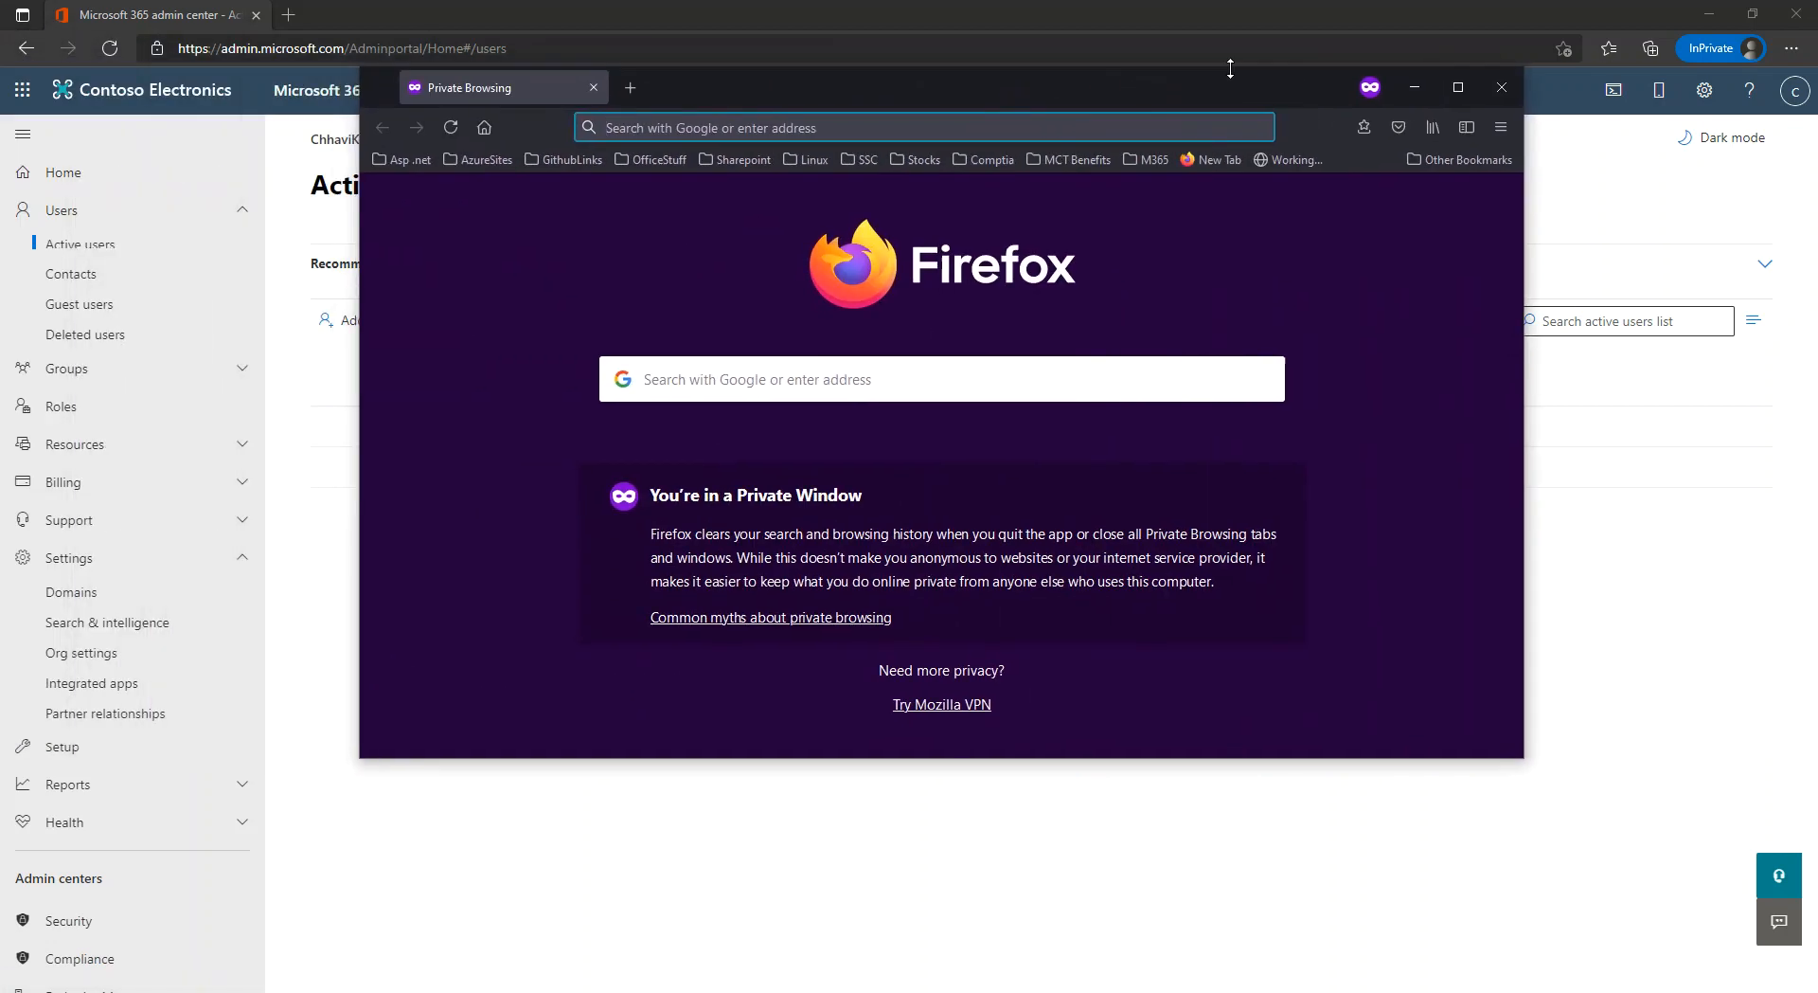
left_click(1442, 94)
Load the portal.office.com sign-in page, then open the new user's account details in the admin center.
left_click(735, 59)
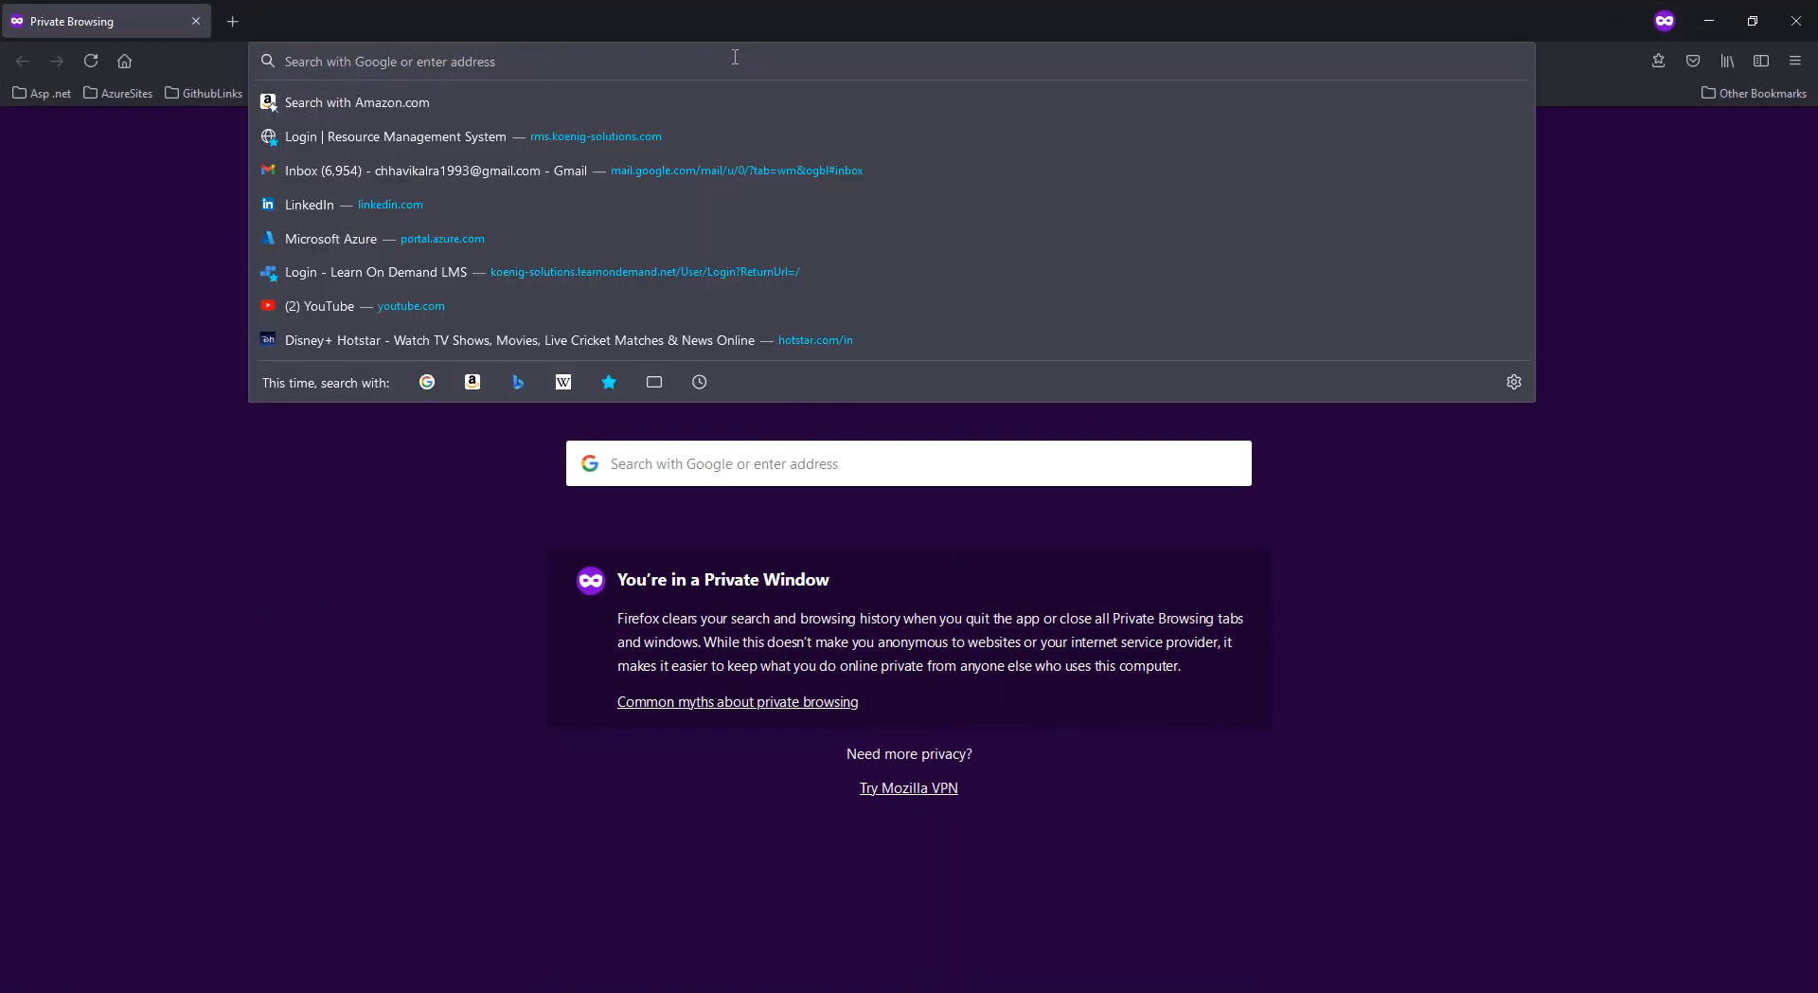
type("portal.office.com")
key("Down")
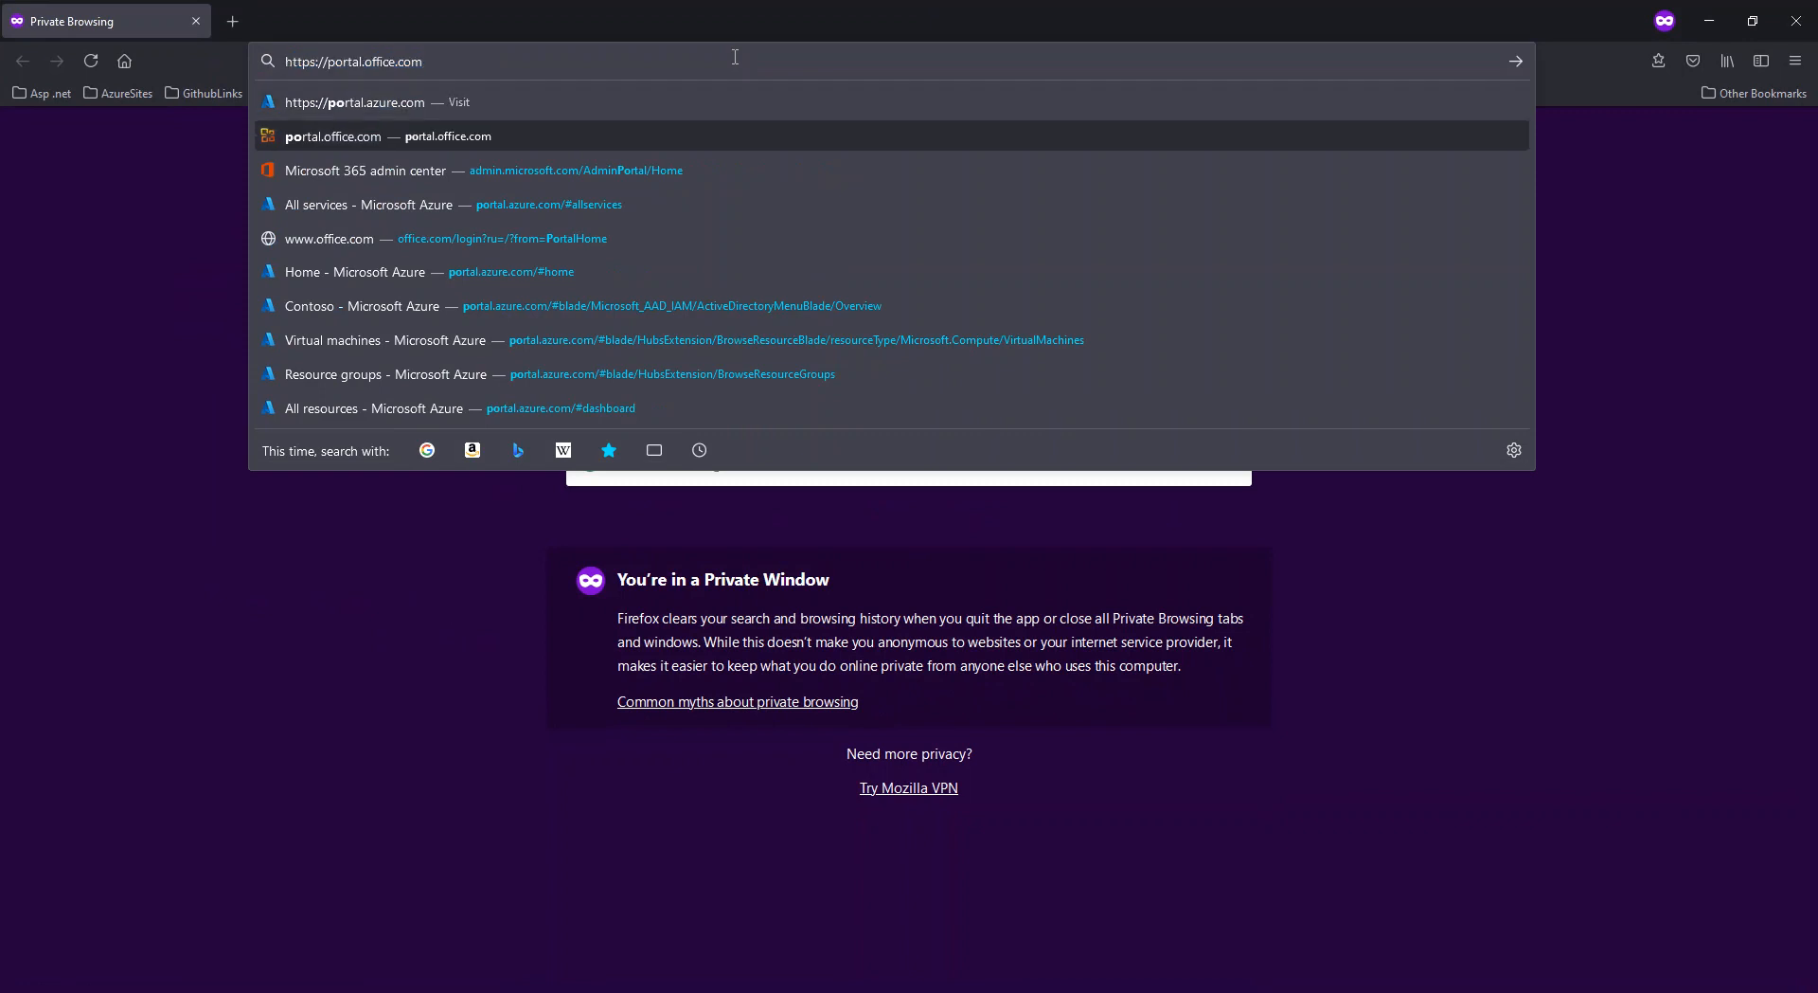
key("Return")
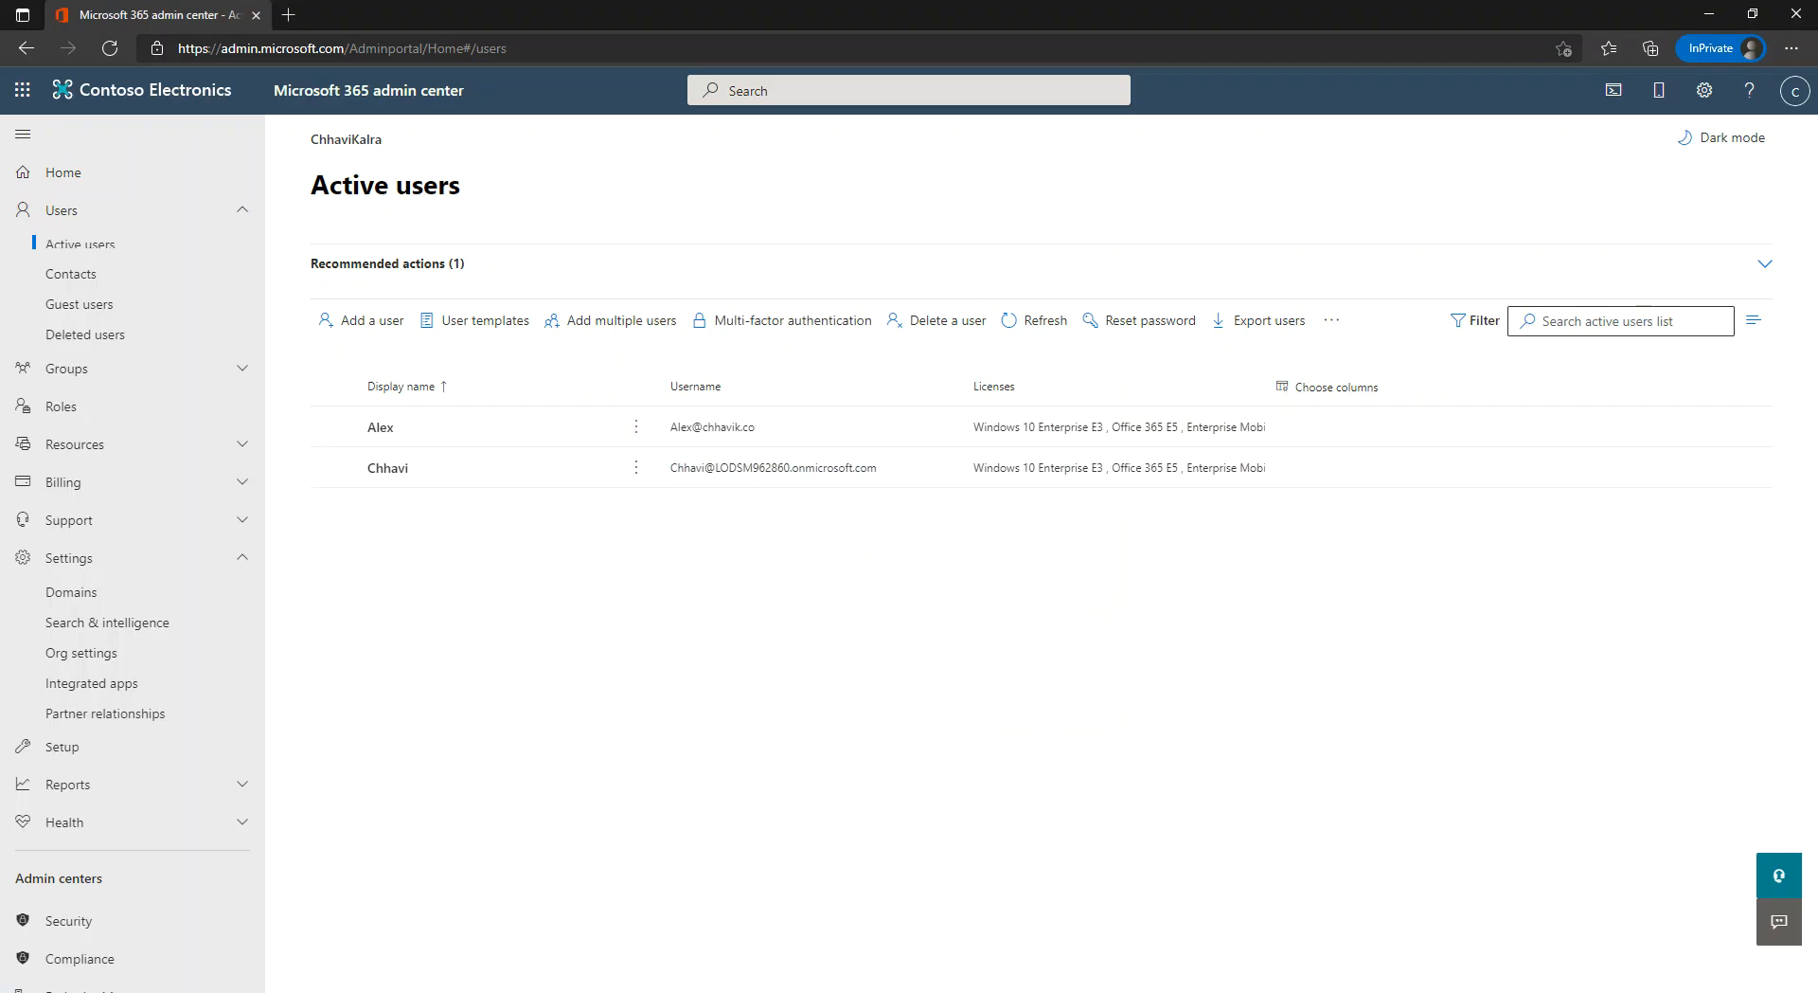
left_click(437, 440)
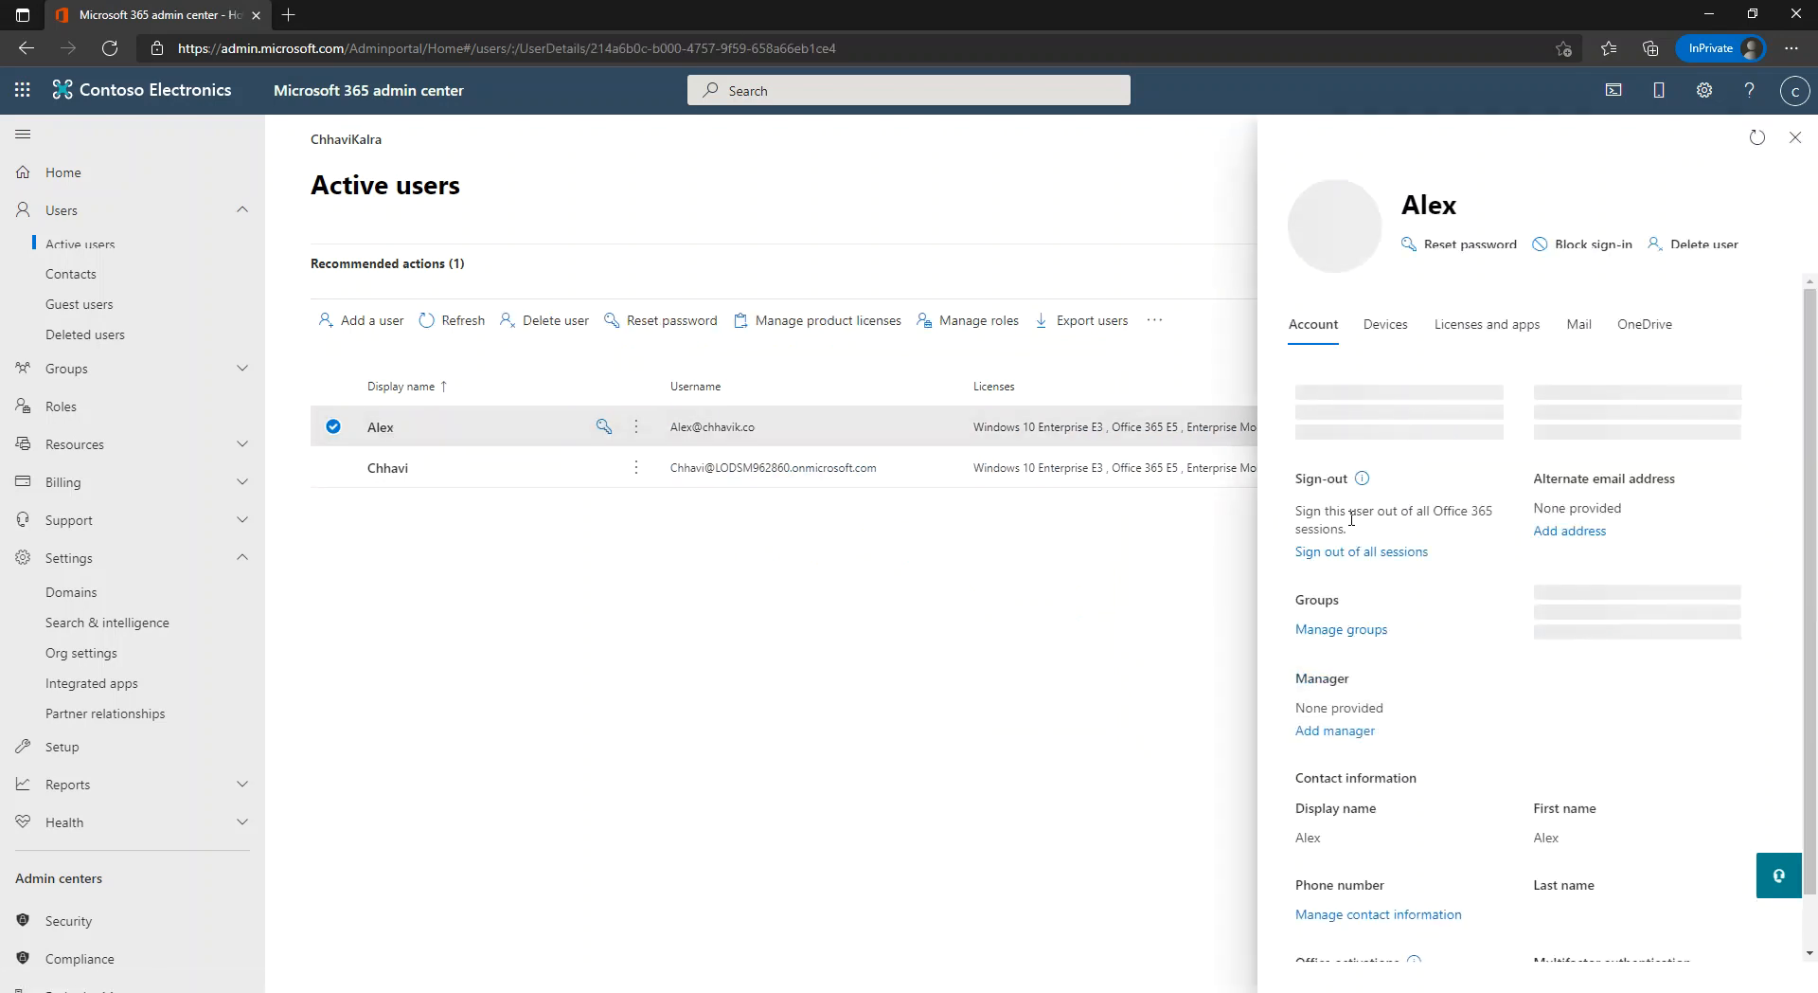
Copy the new user's username and email address and return to the Firefox sign-in page.
triple_click(1383, 523)
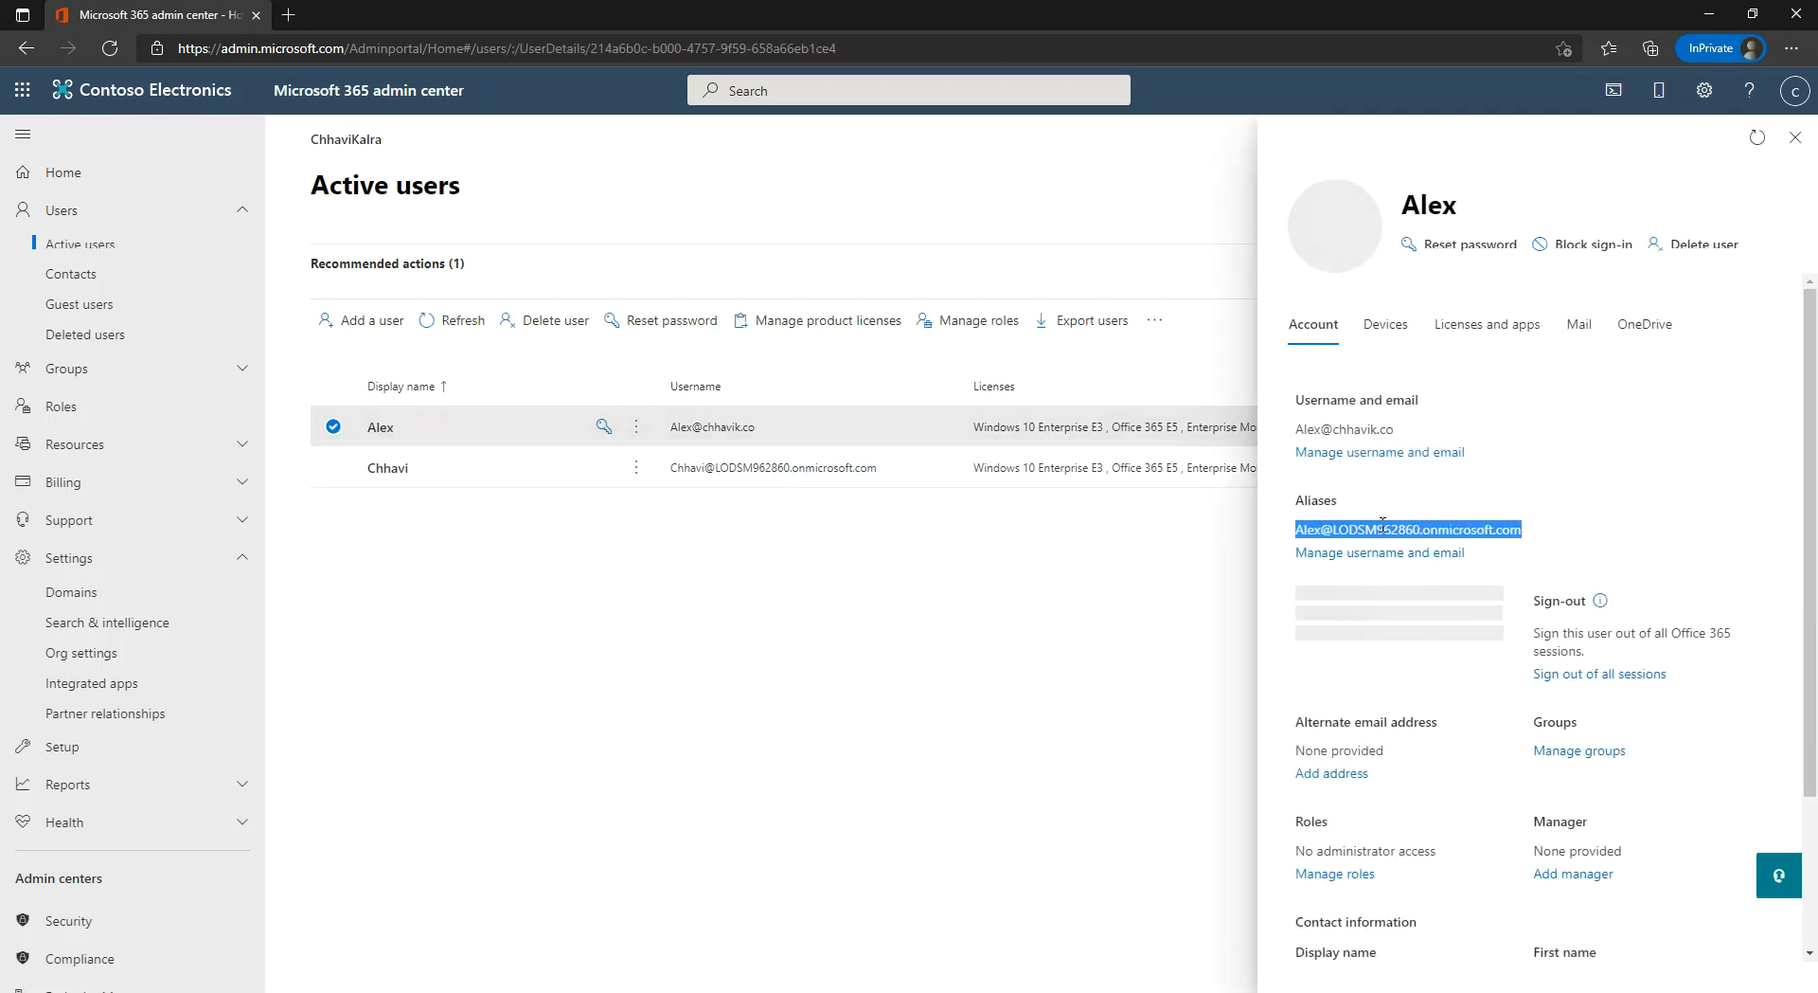
triple_click(1350, 431)
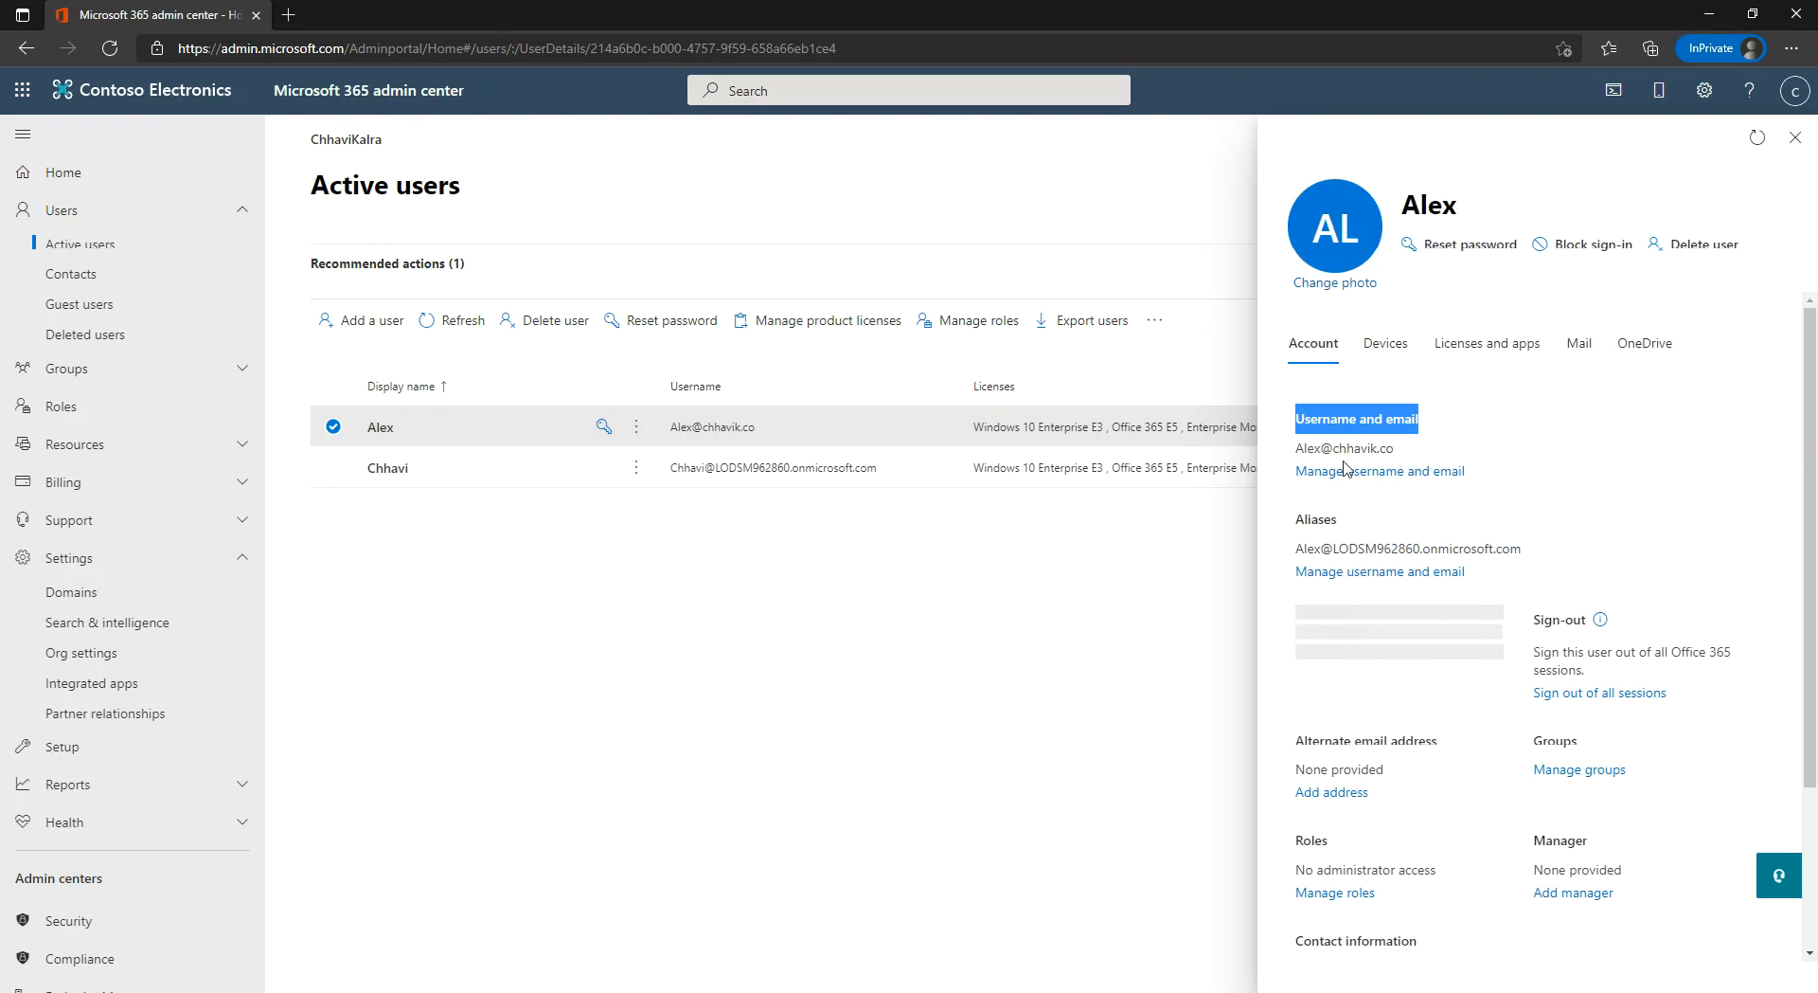
triple_click(1347, 450)
key("ctrl+c")
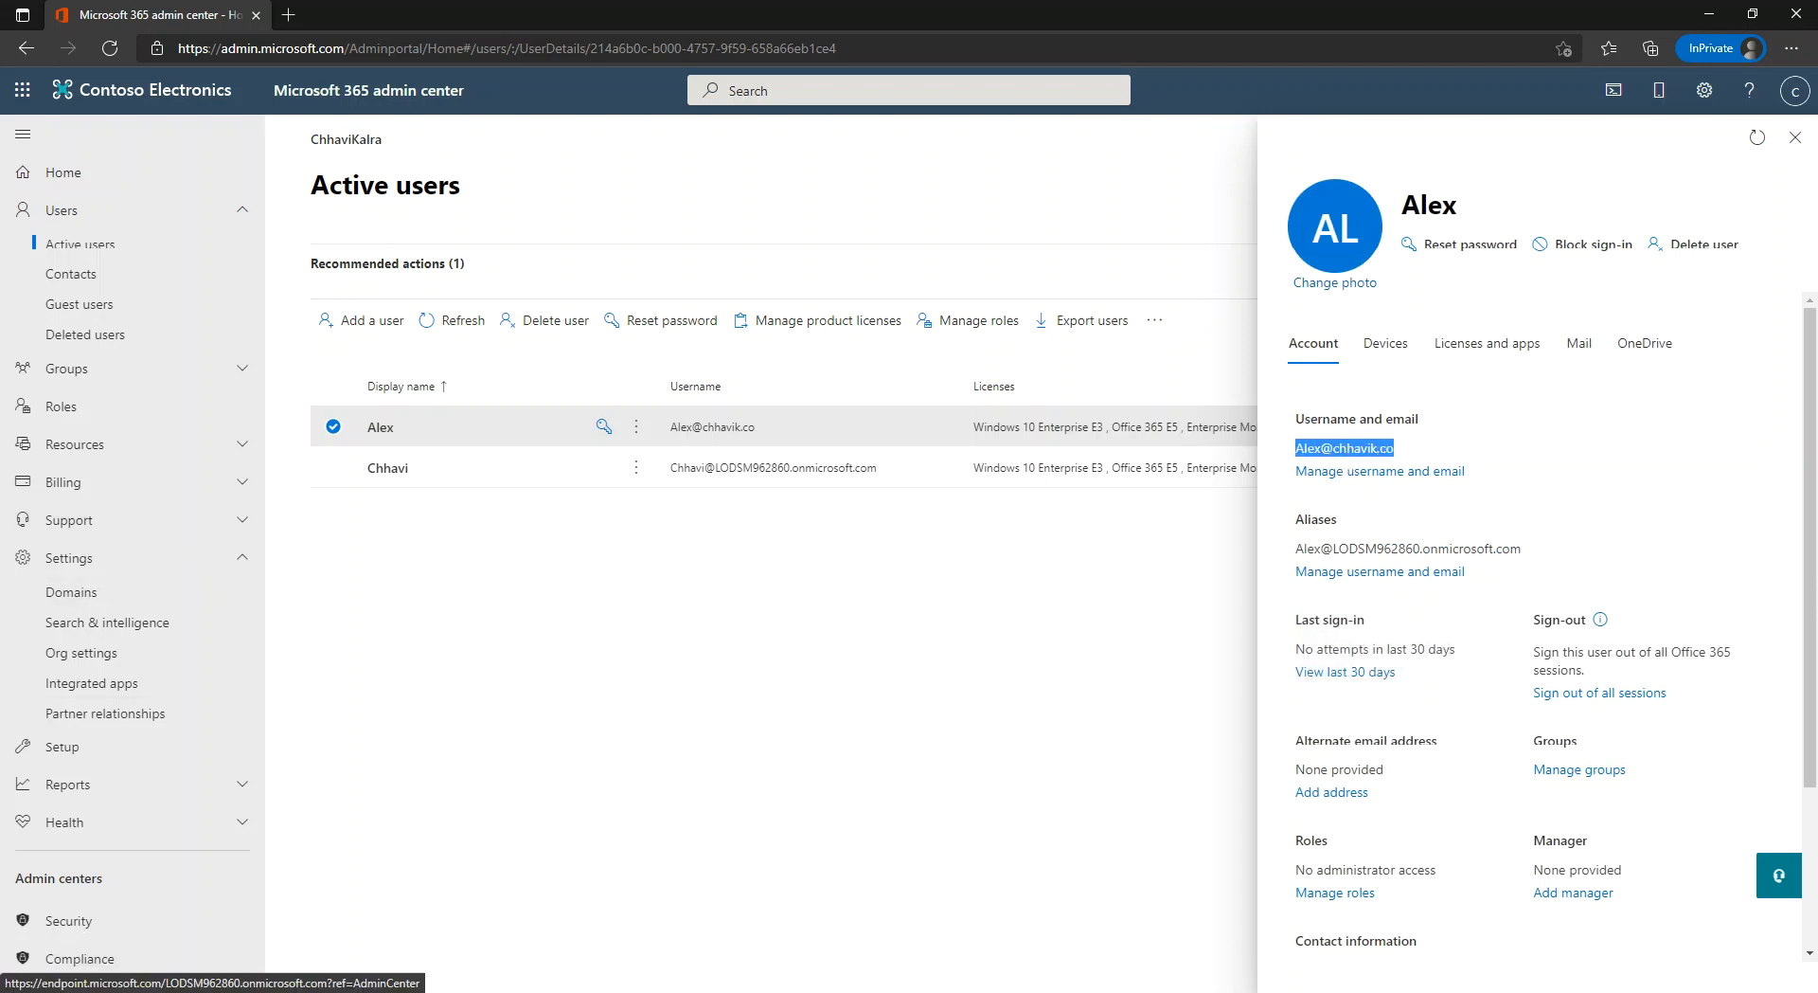
left_click(336, 933)
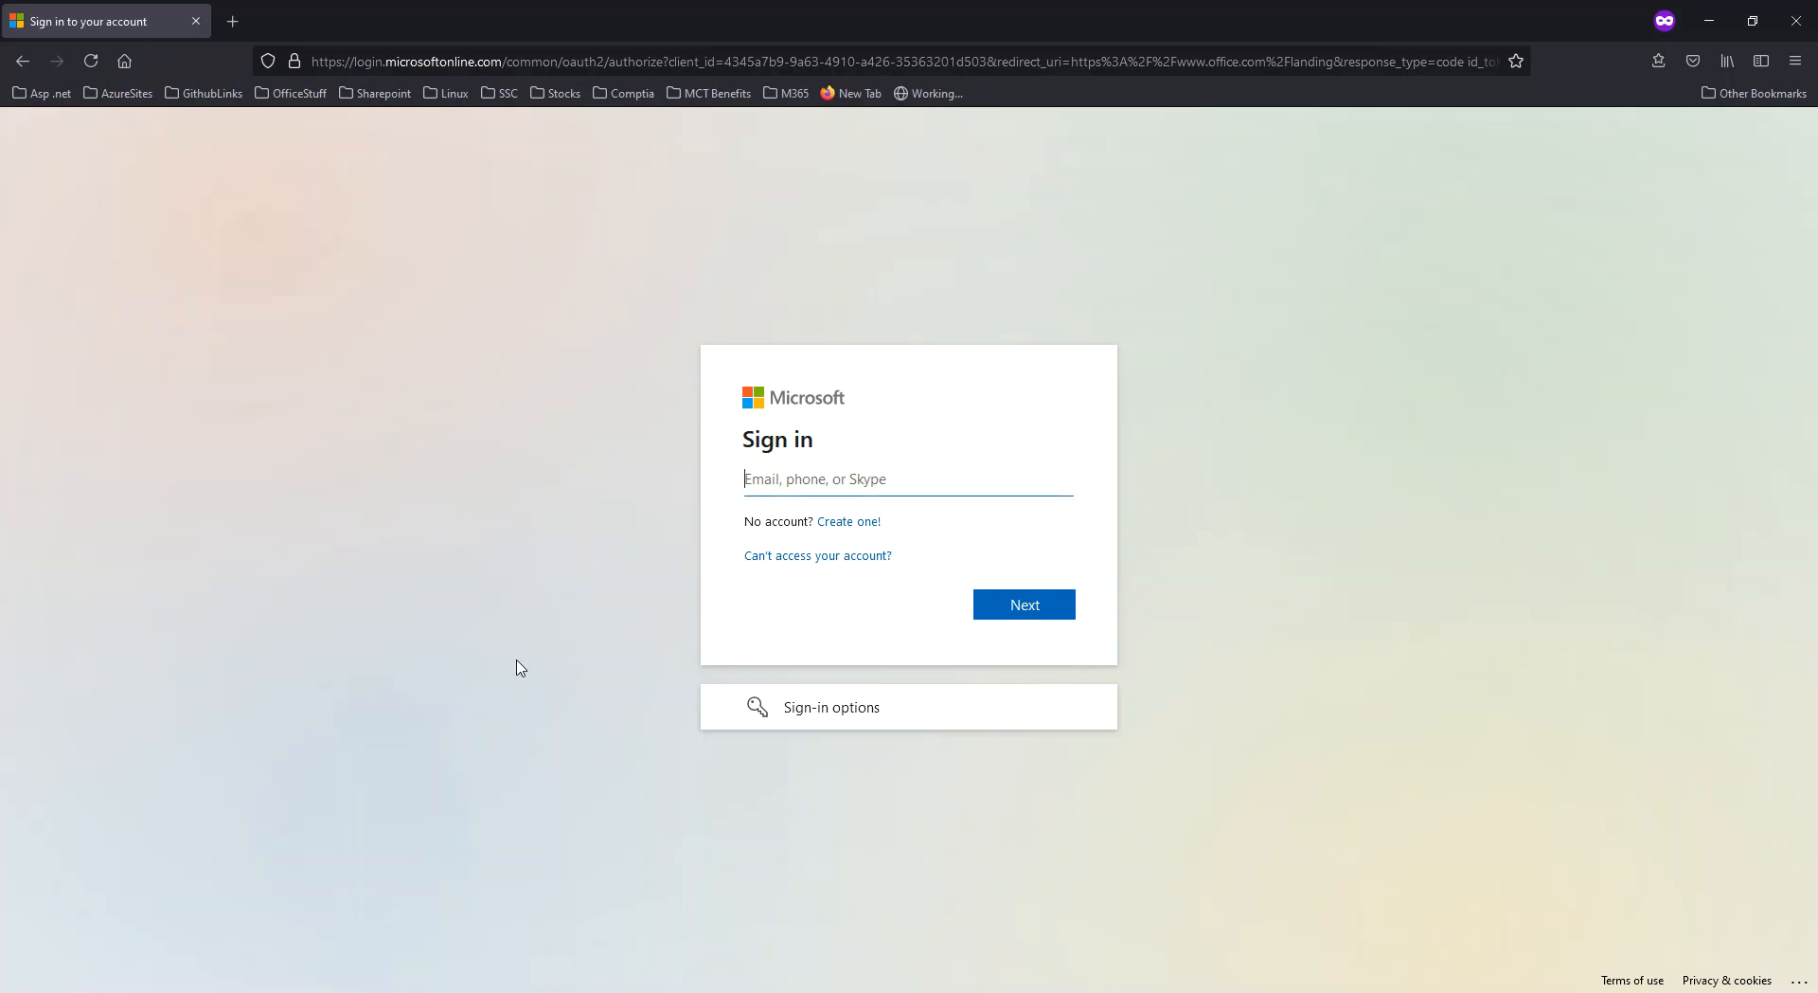
Sign in as the new user with the copied address and password, retrying once, and stay signed in.
key("ctrl+v")
left_click(1006, 612)
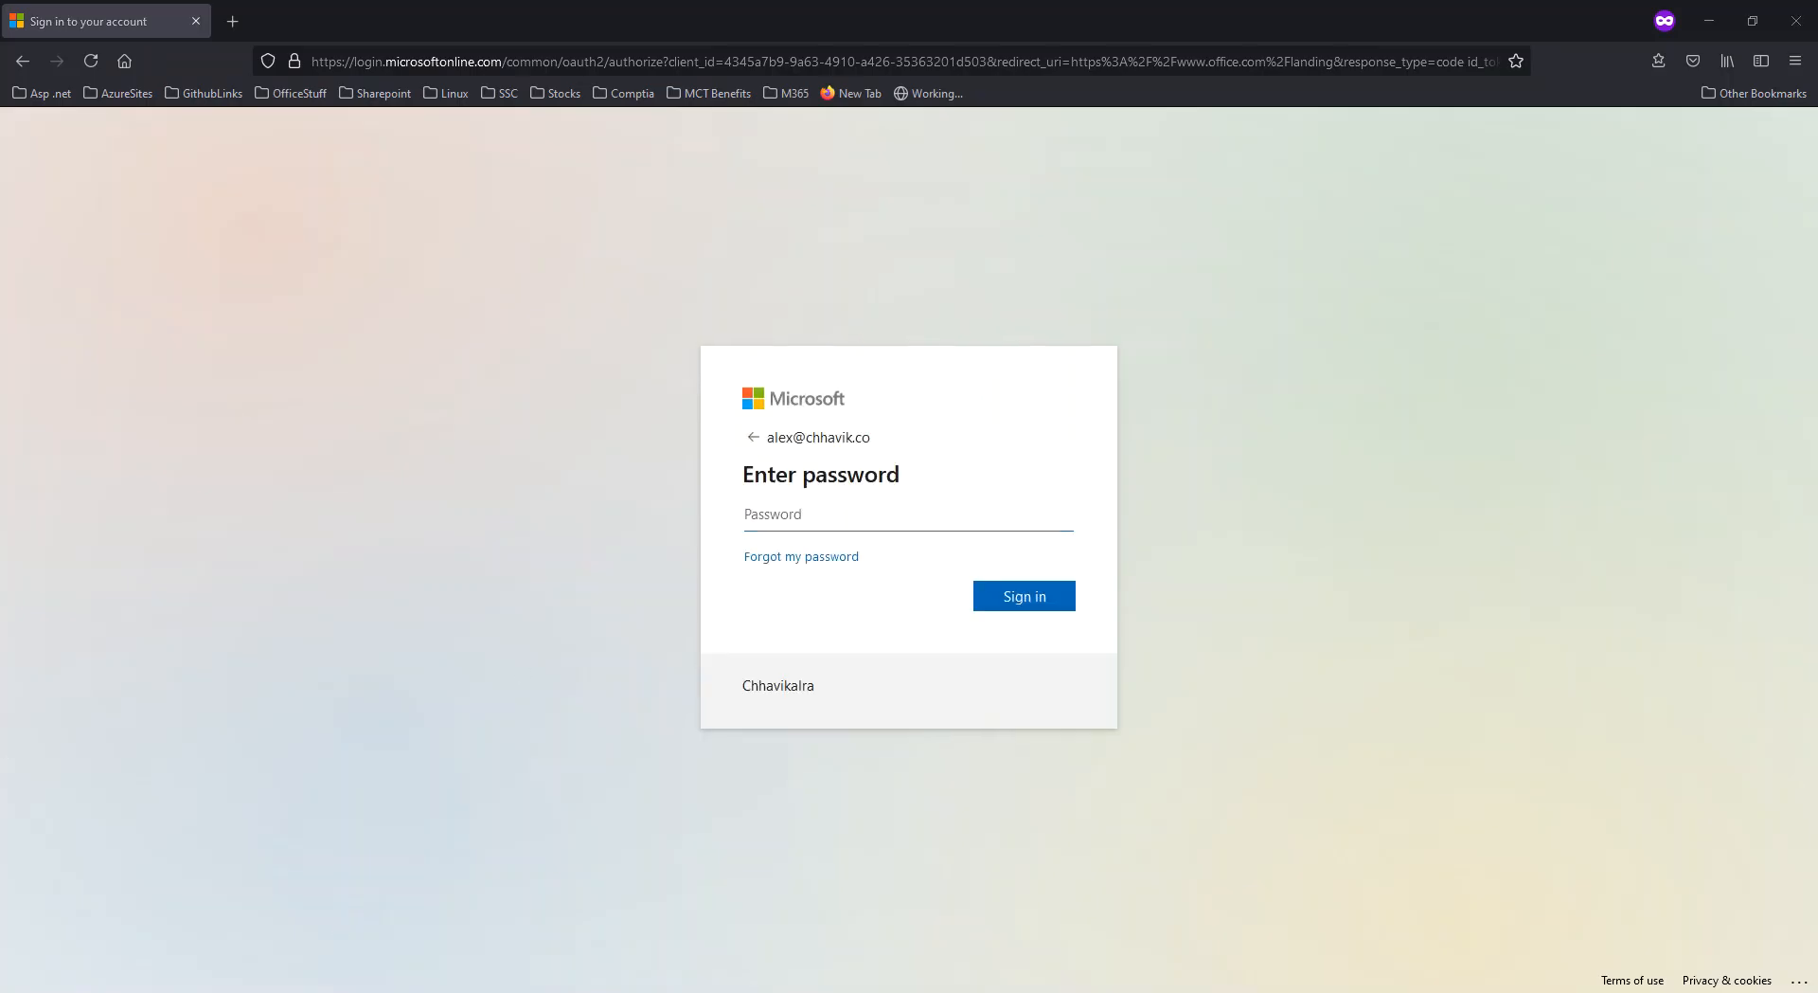
left_click(878, 514)
key("ctrl+v")
left_click(1008, 594)
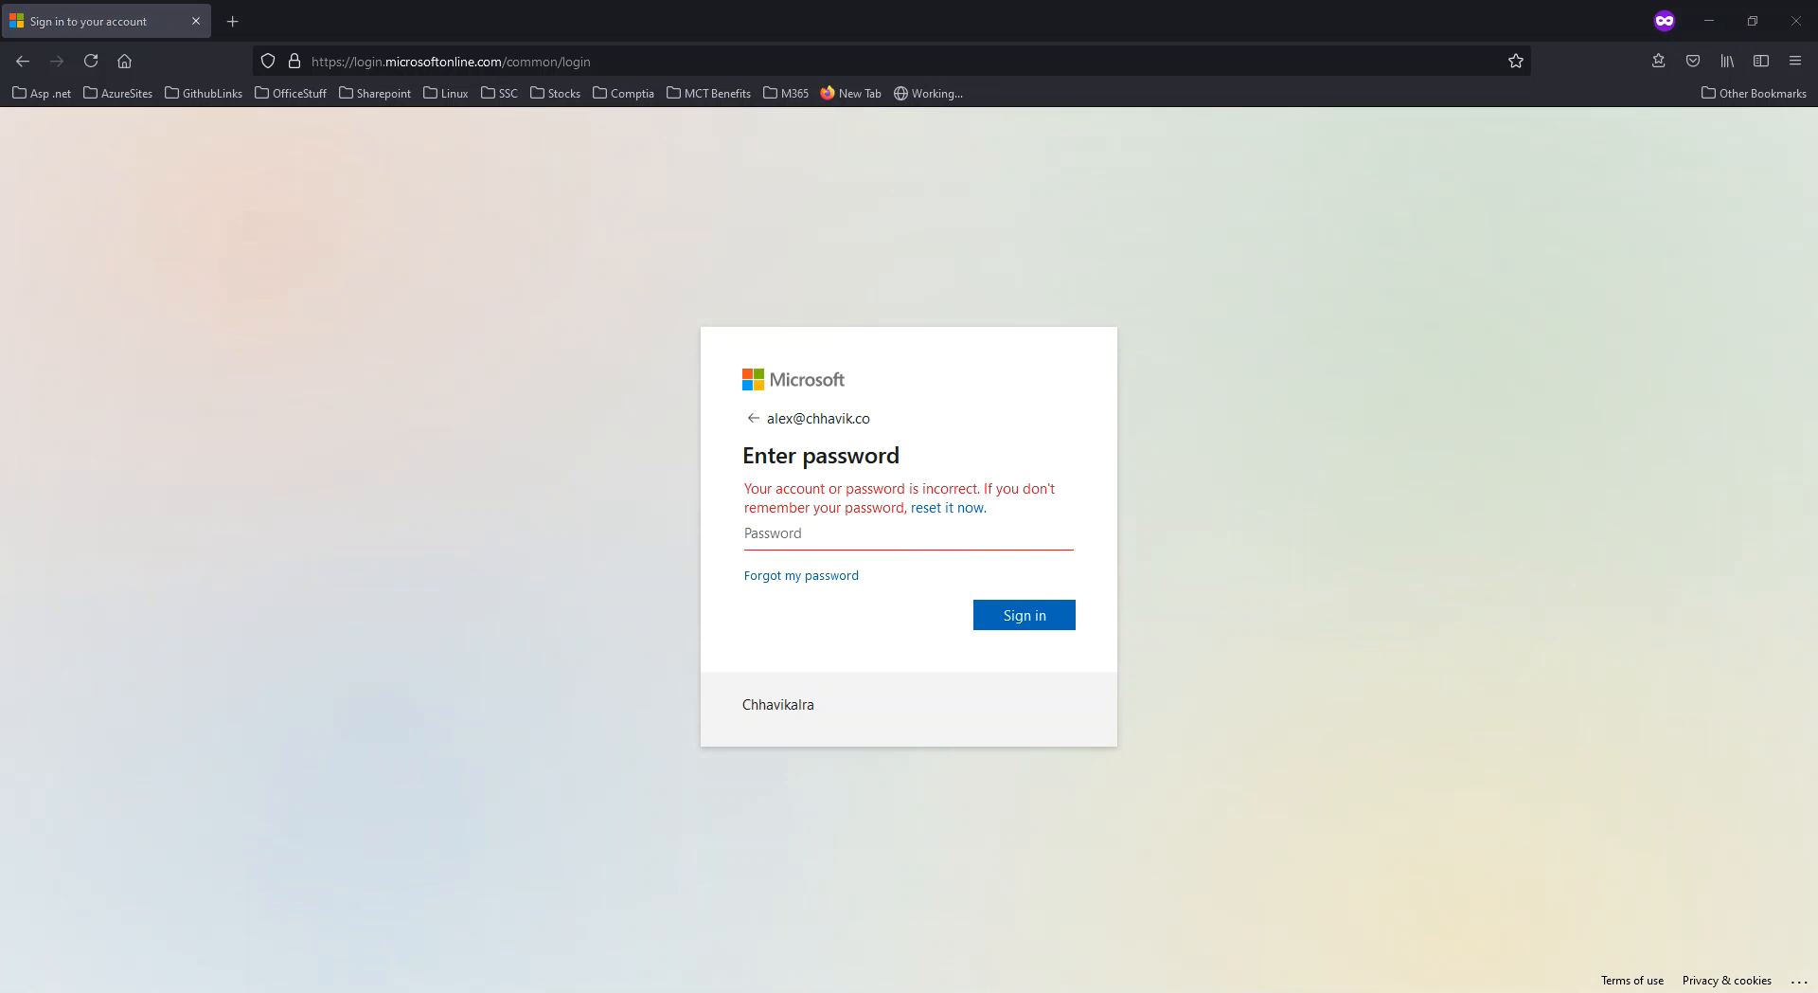
left_click(849, 541)
key("ctrl+v")
left_click(1019, 614)
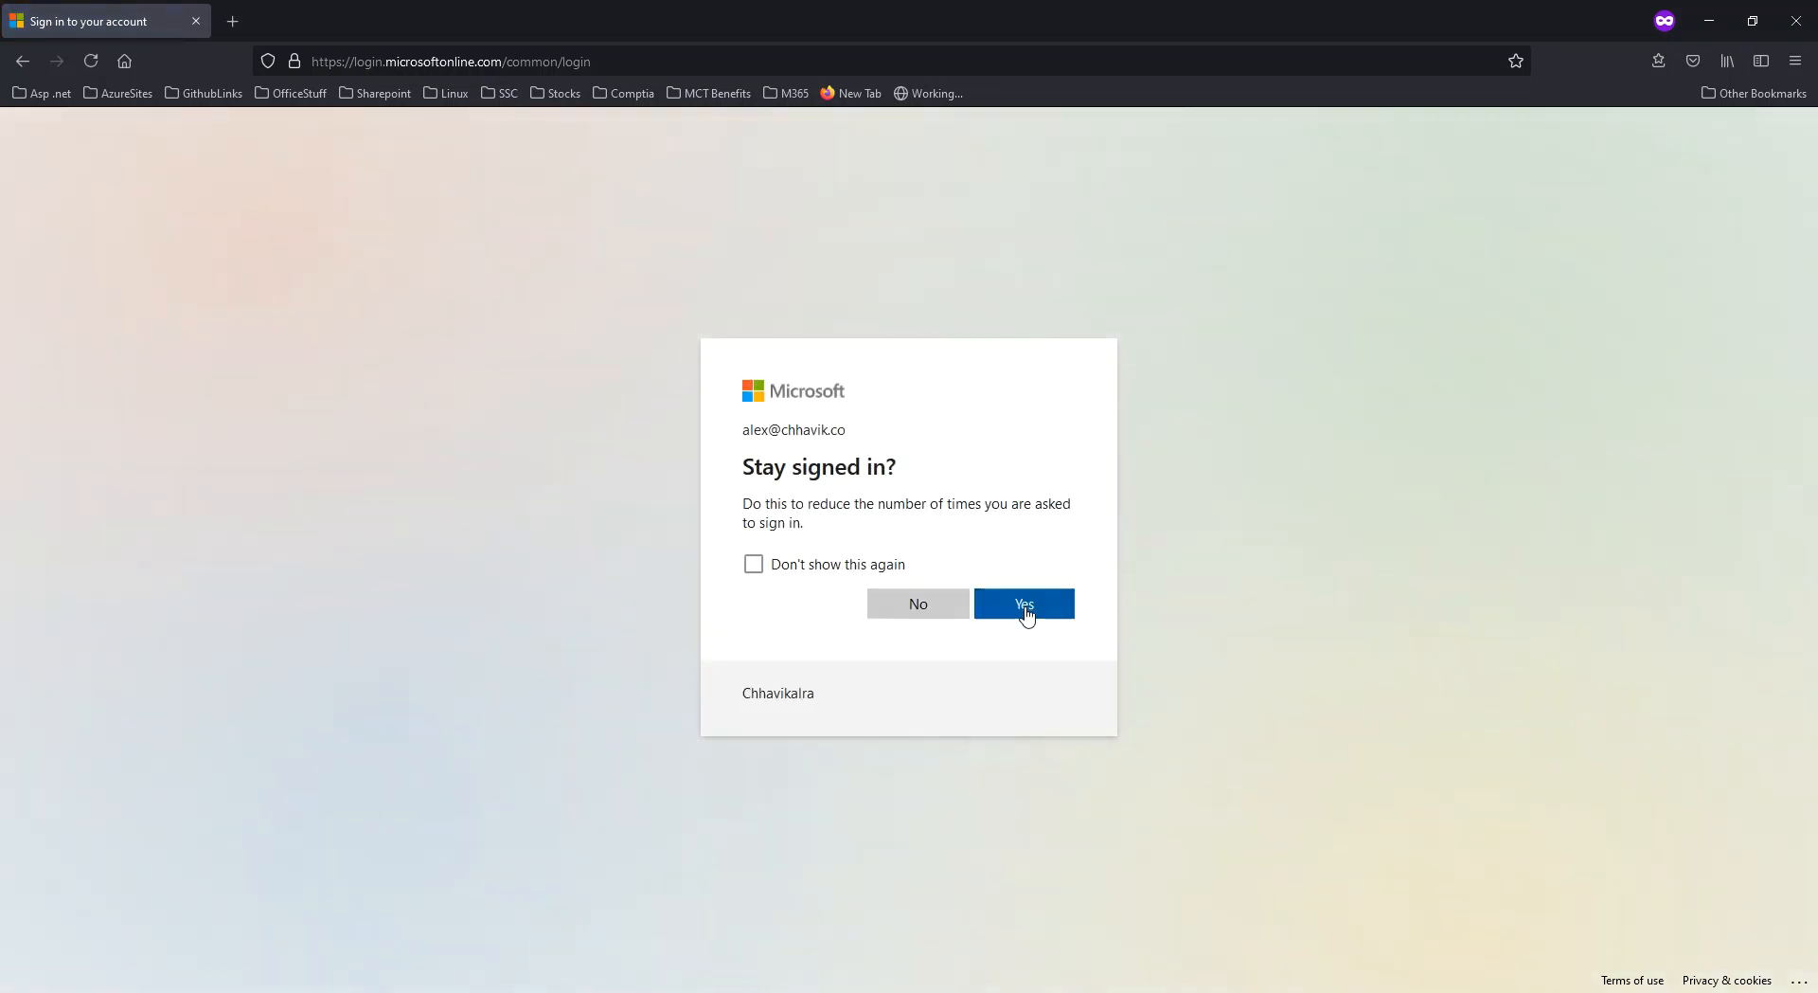
left_click(1026, 612)
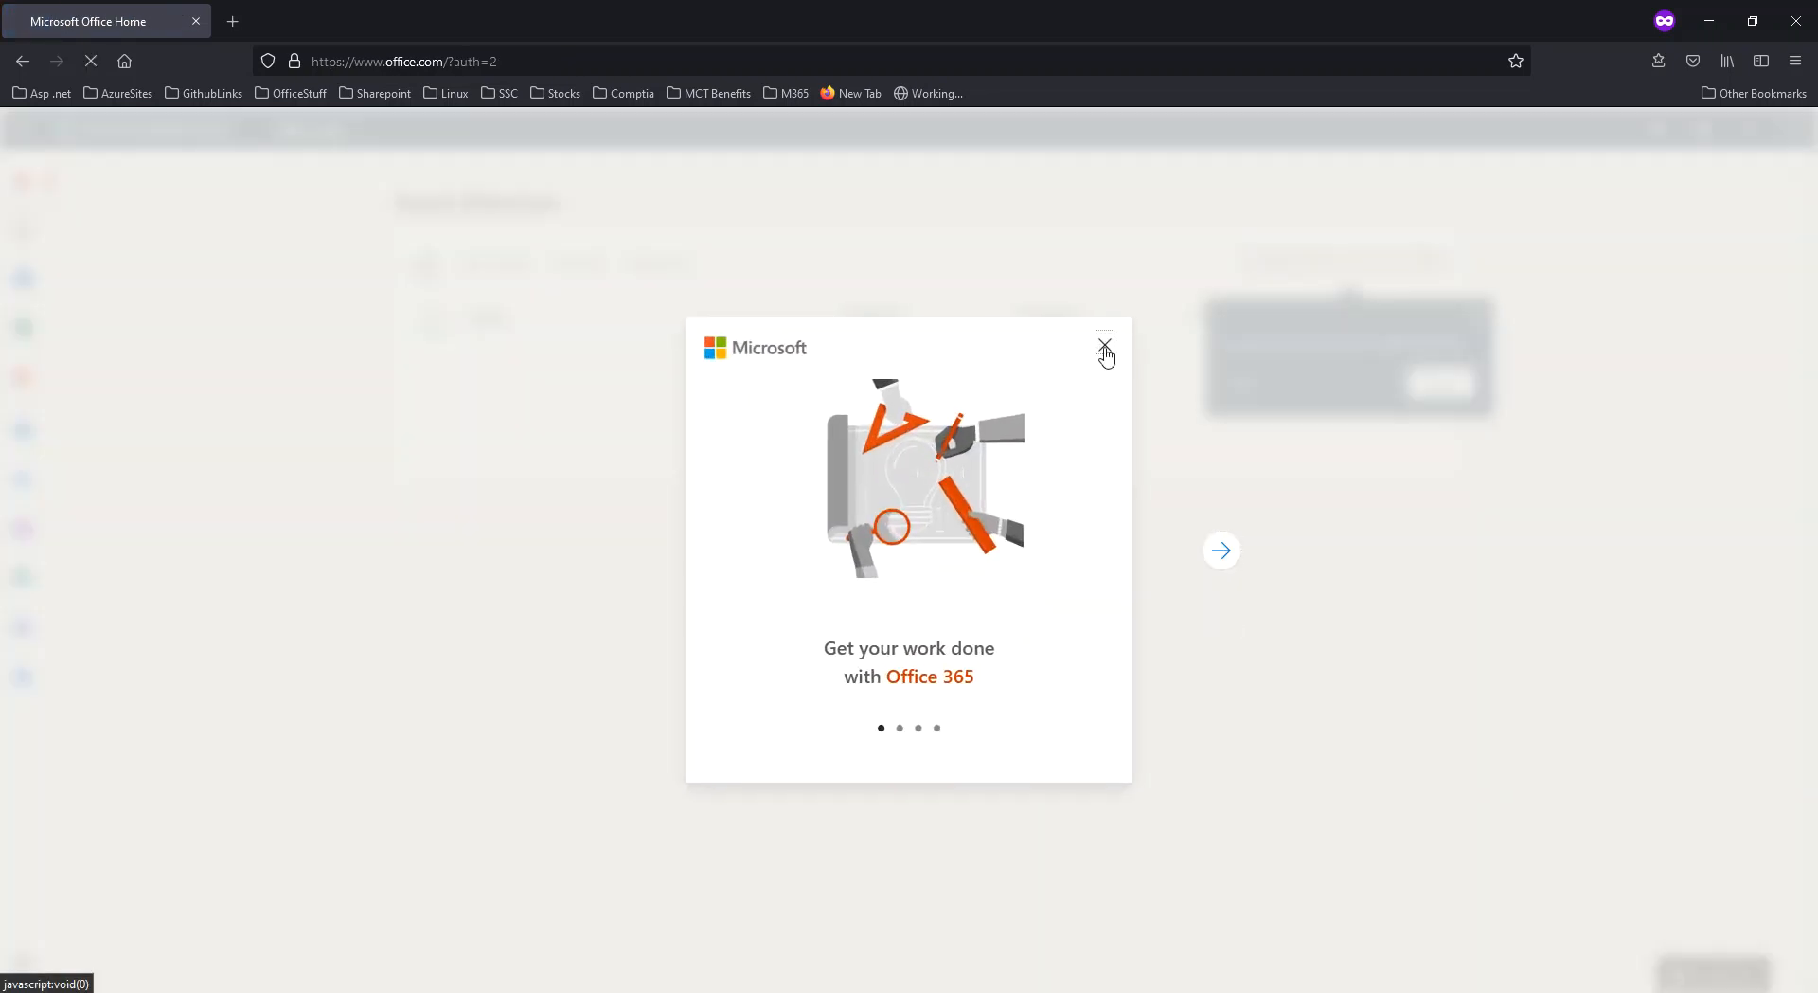
Dismiss Office.com's welcome tour and filter tip, confirm the signed-in account, and minimize Firefox.
left_click(1104, 346)
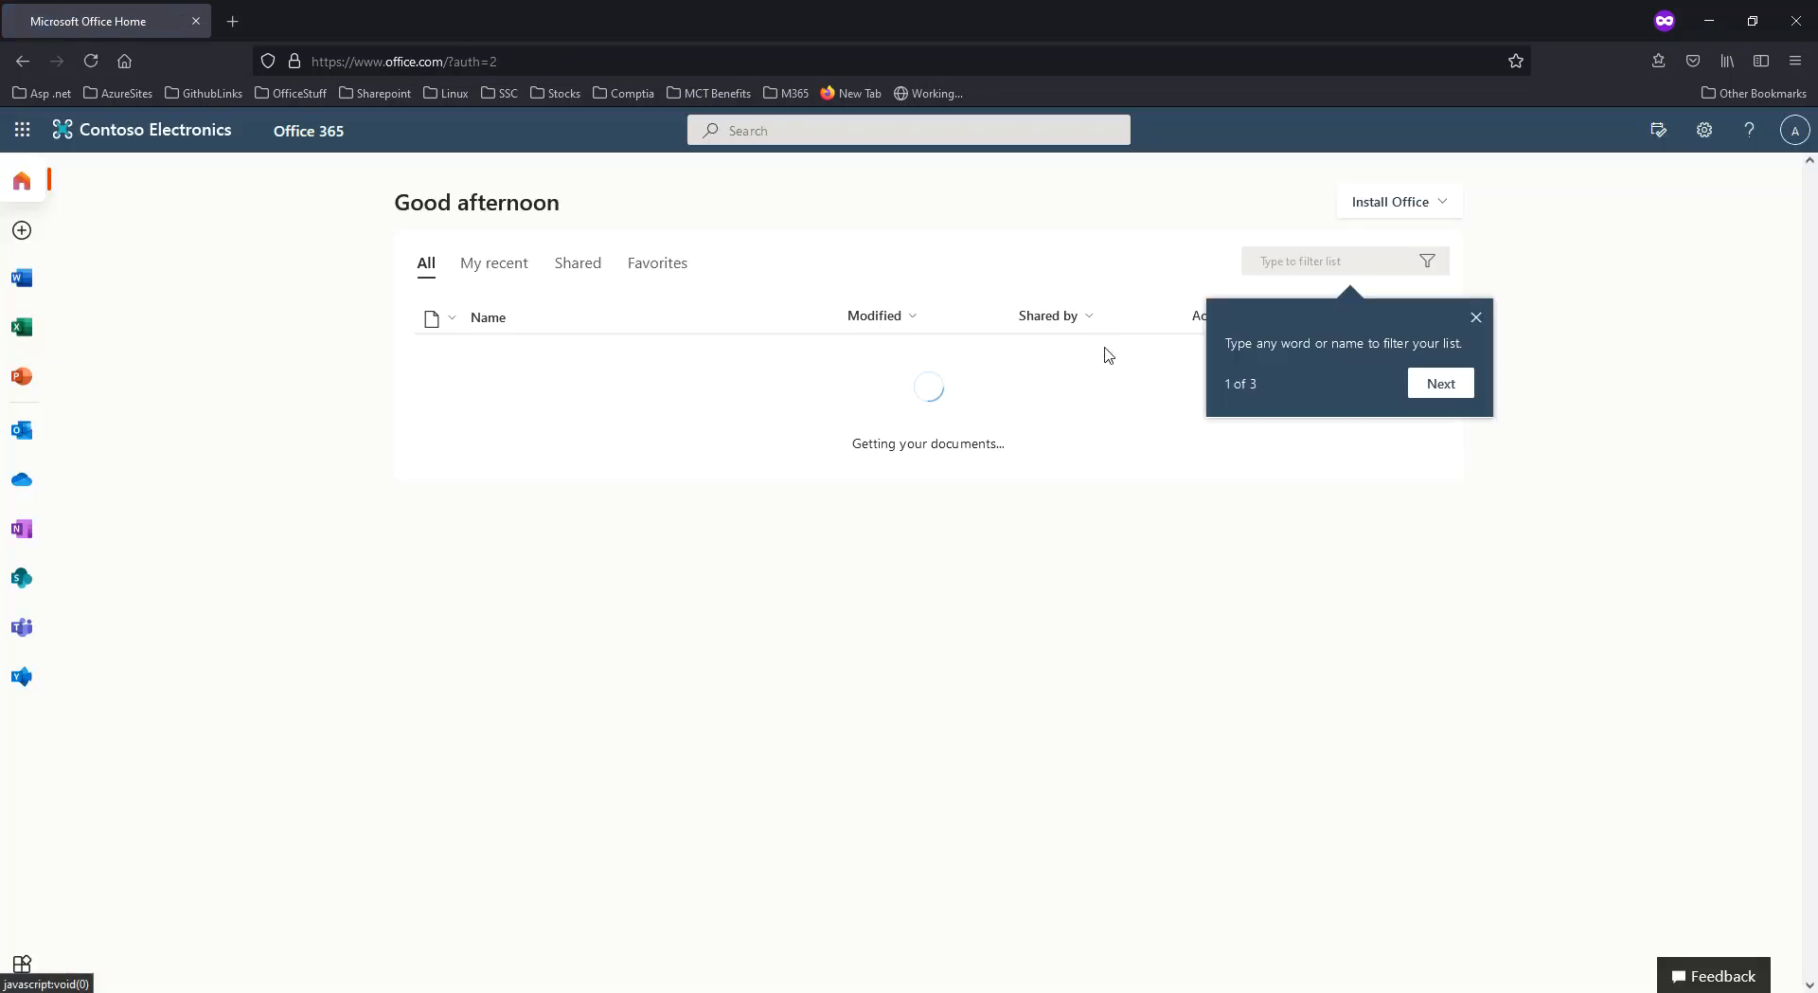
left_click(1473, 324)
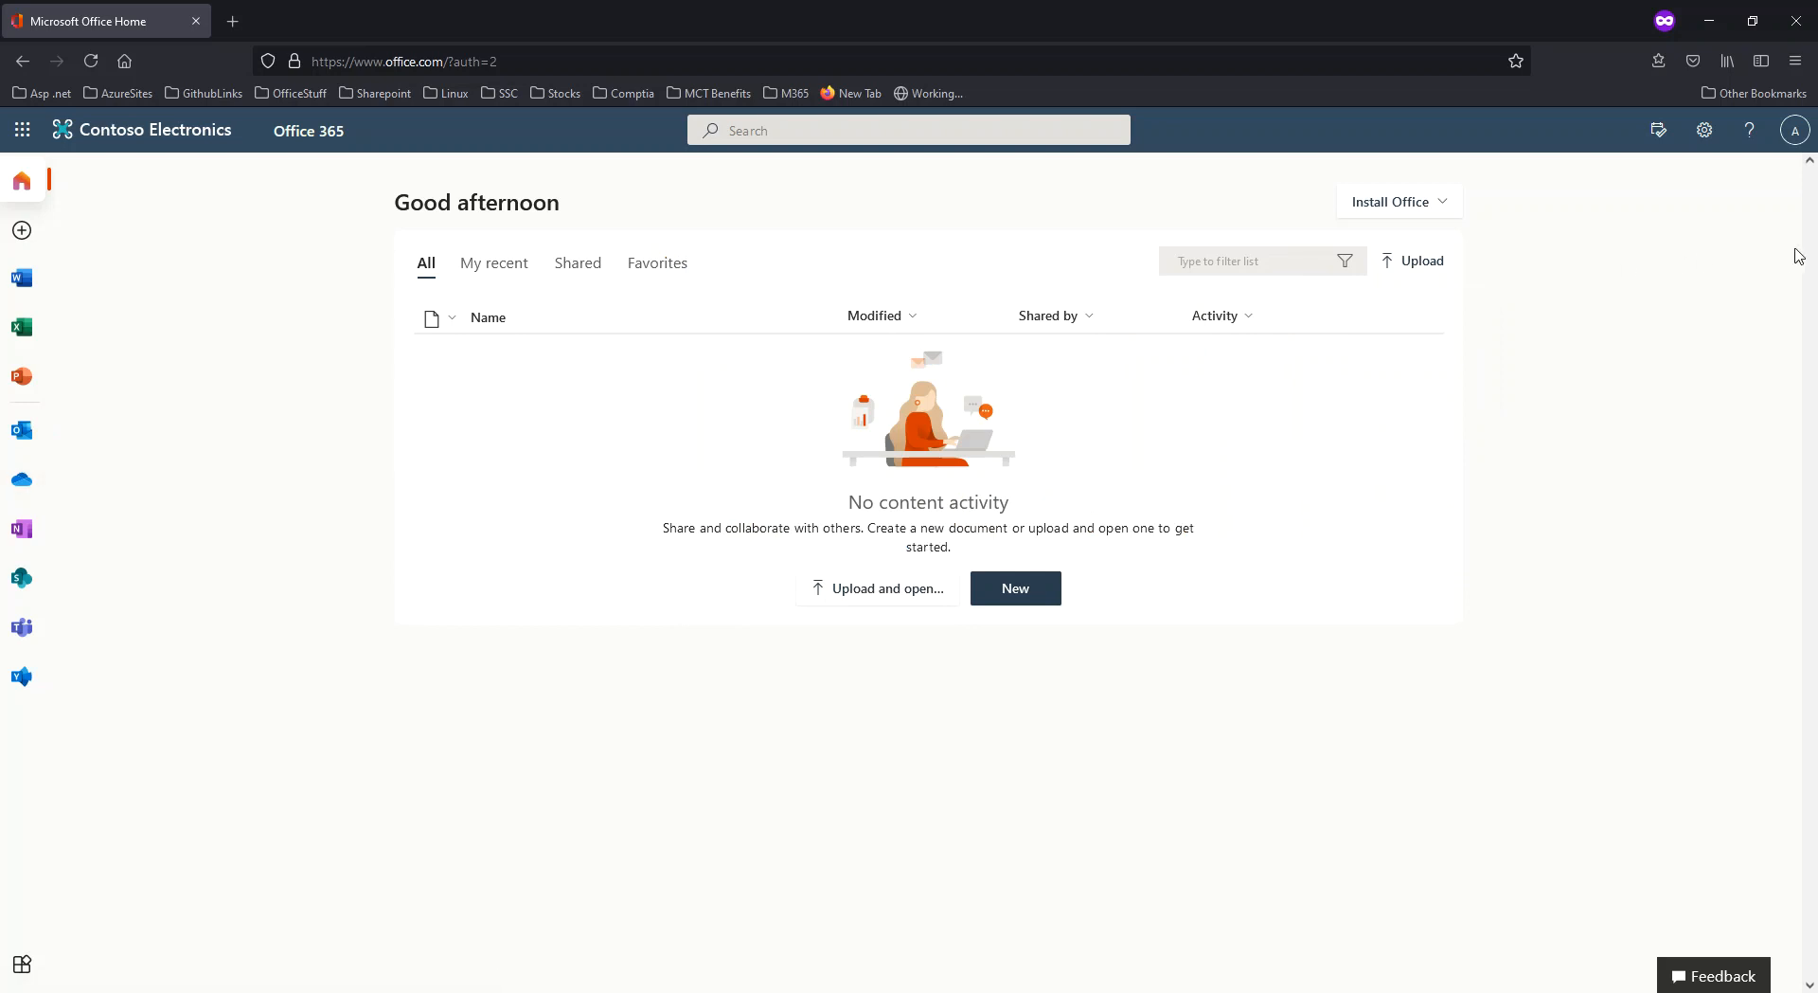
left_click(1802, 135)
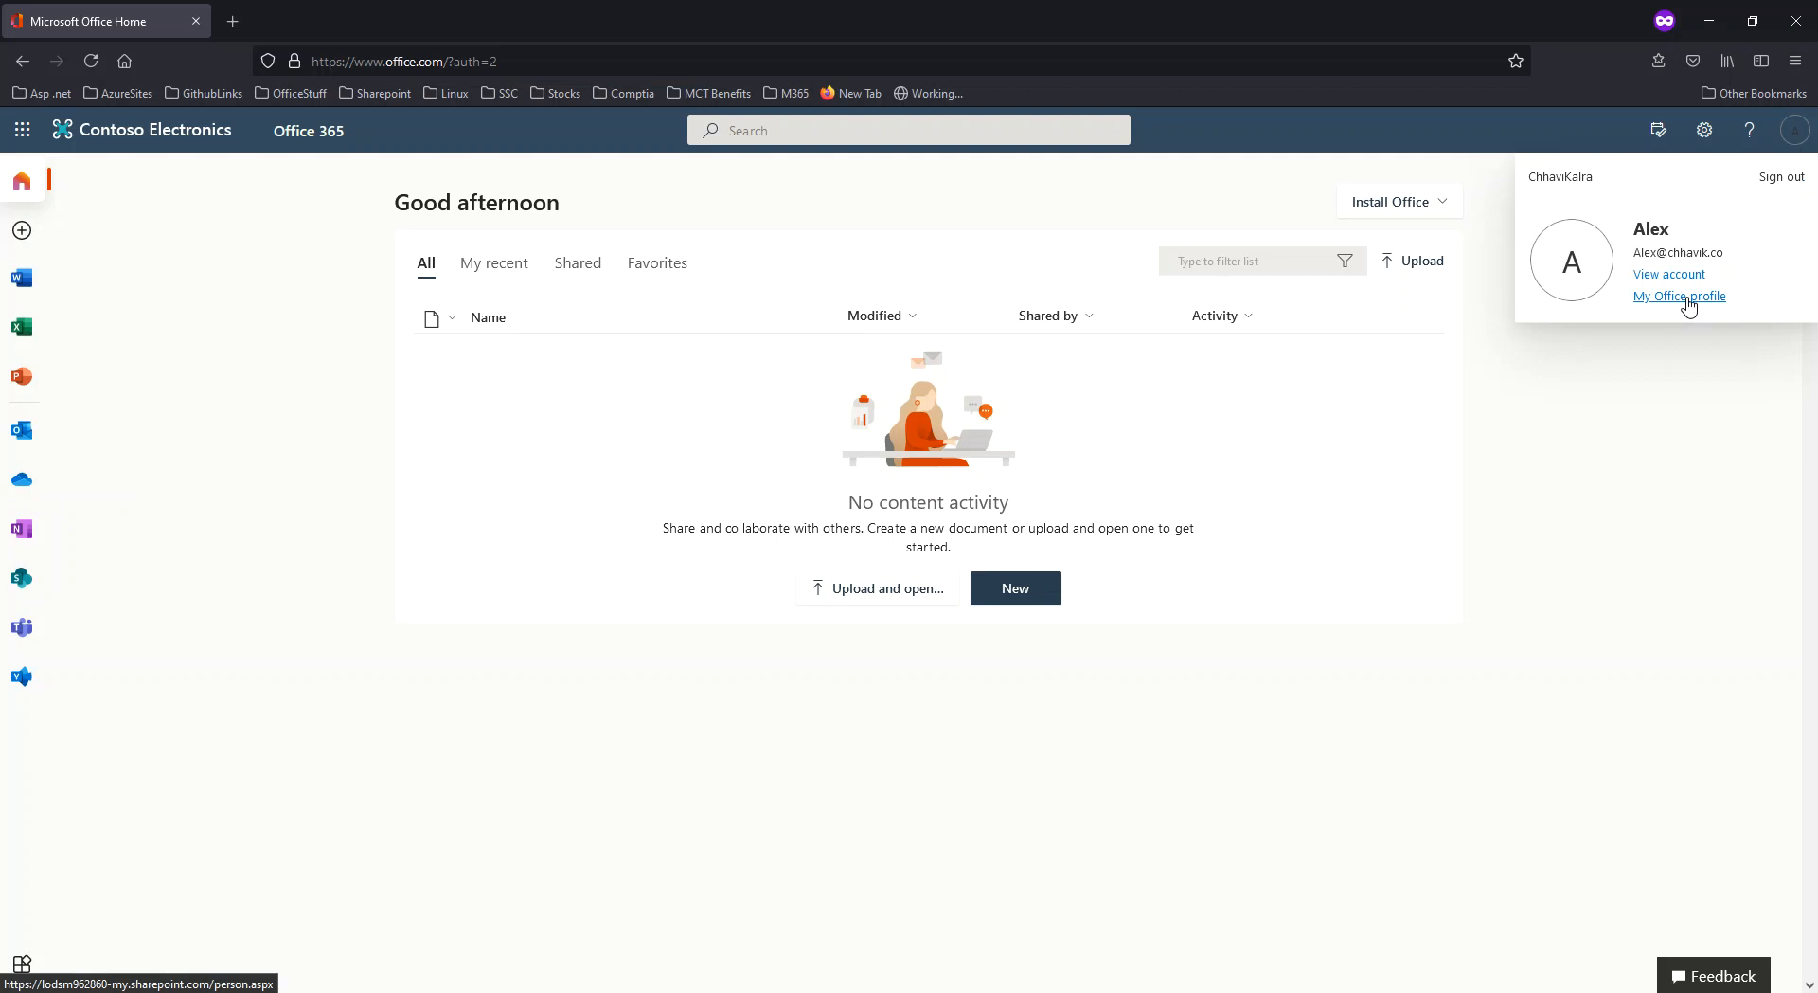
left_click(1708, 20)
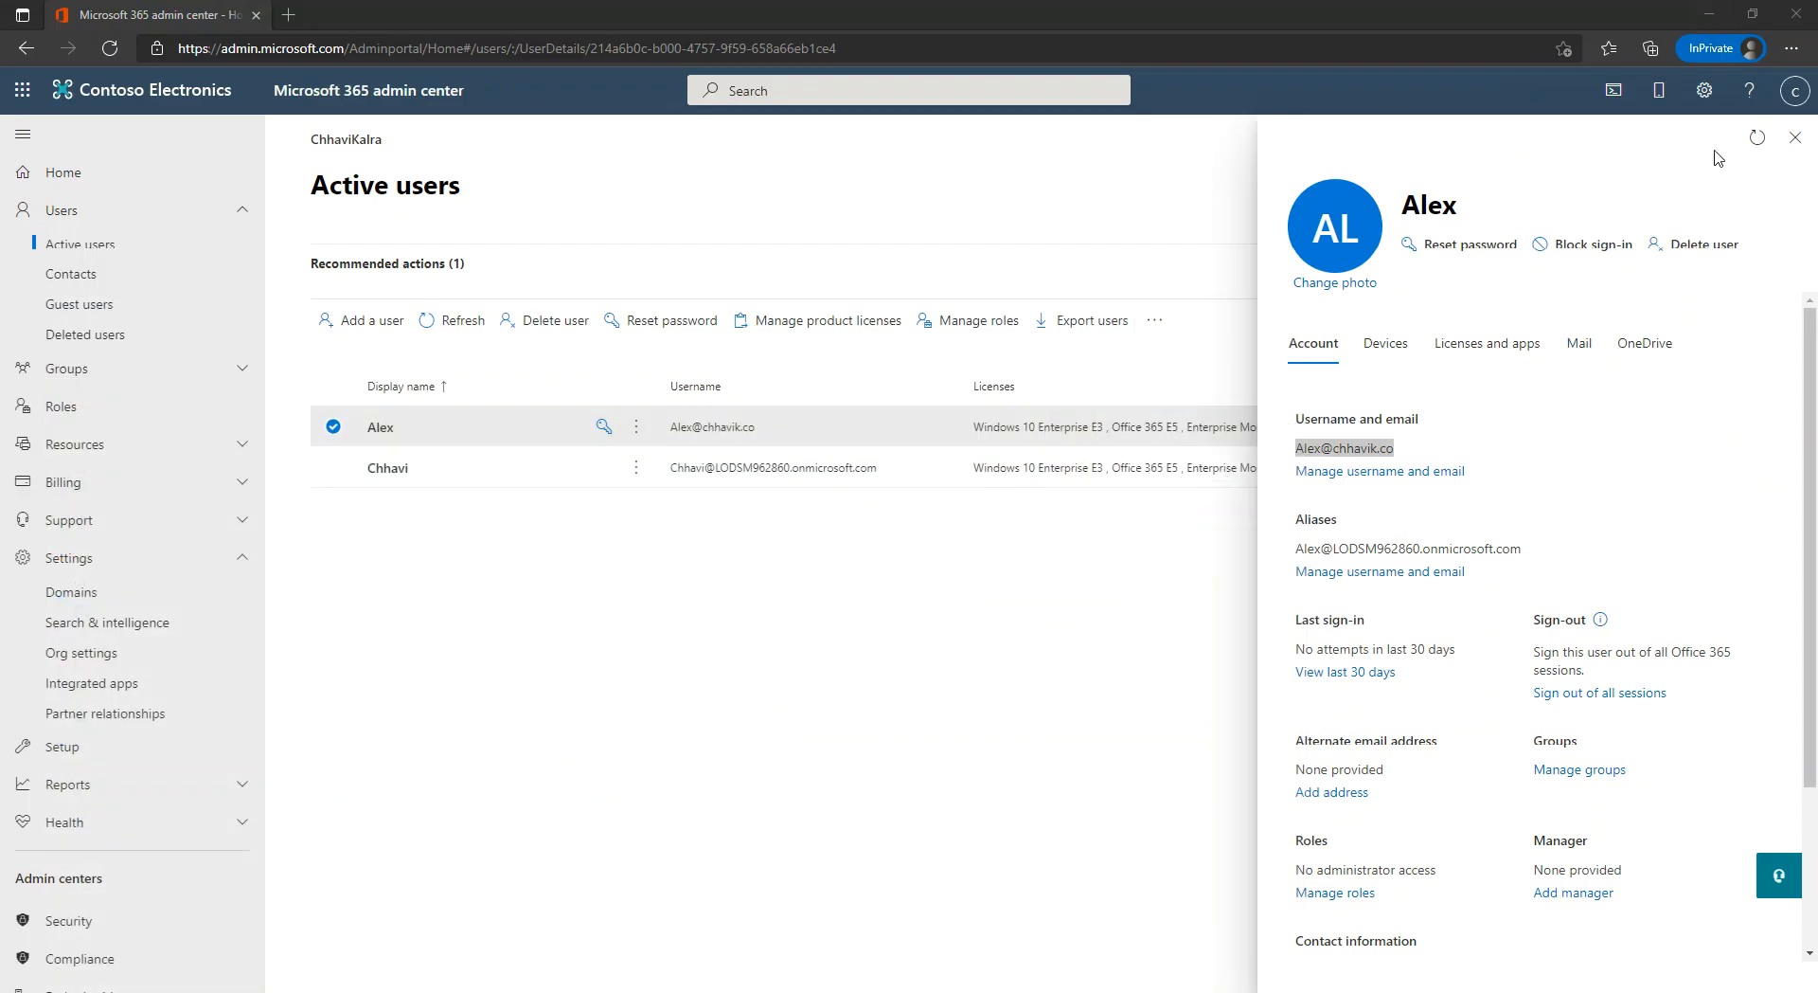
Close the user's details pane, deselect the user, and view the empty Guest users page.
left_click(1795, 137)
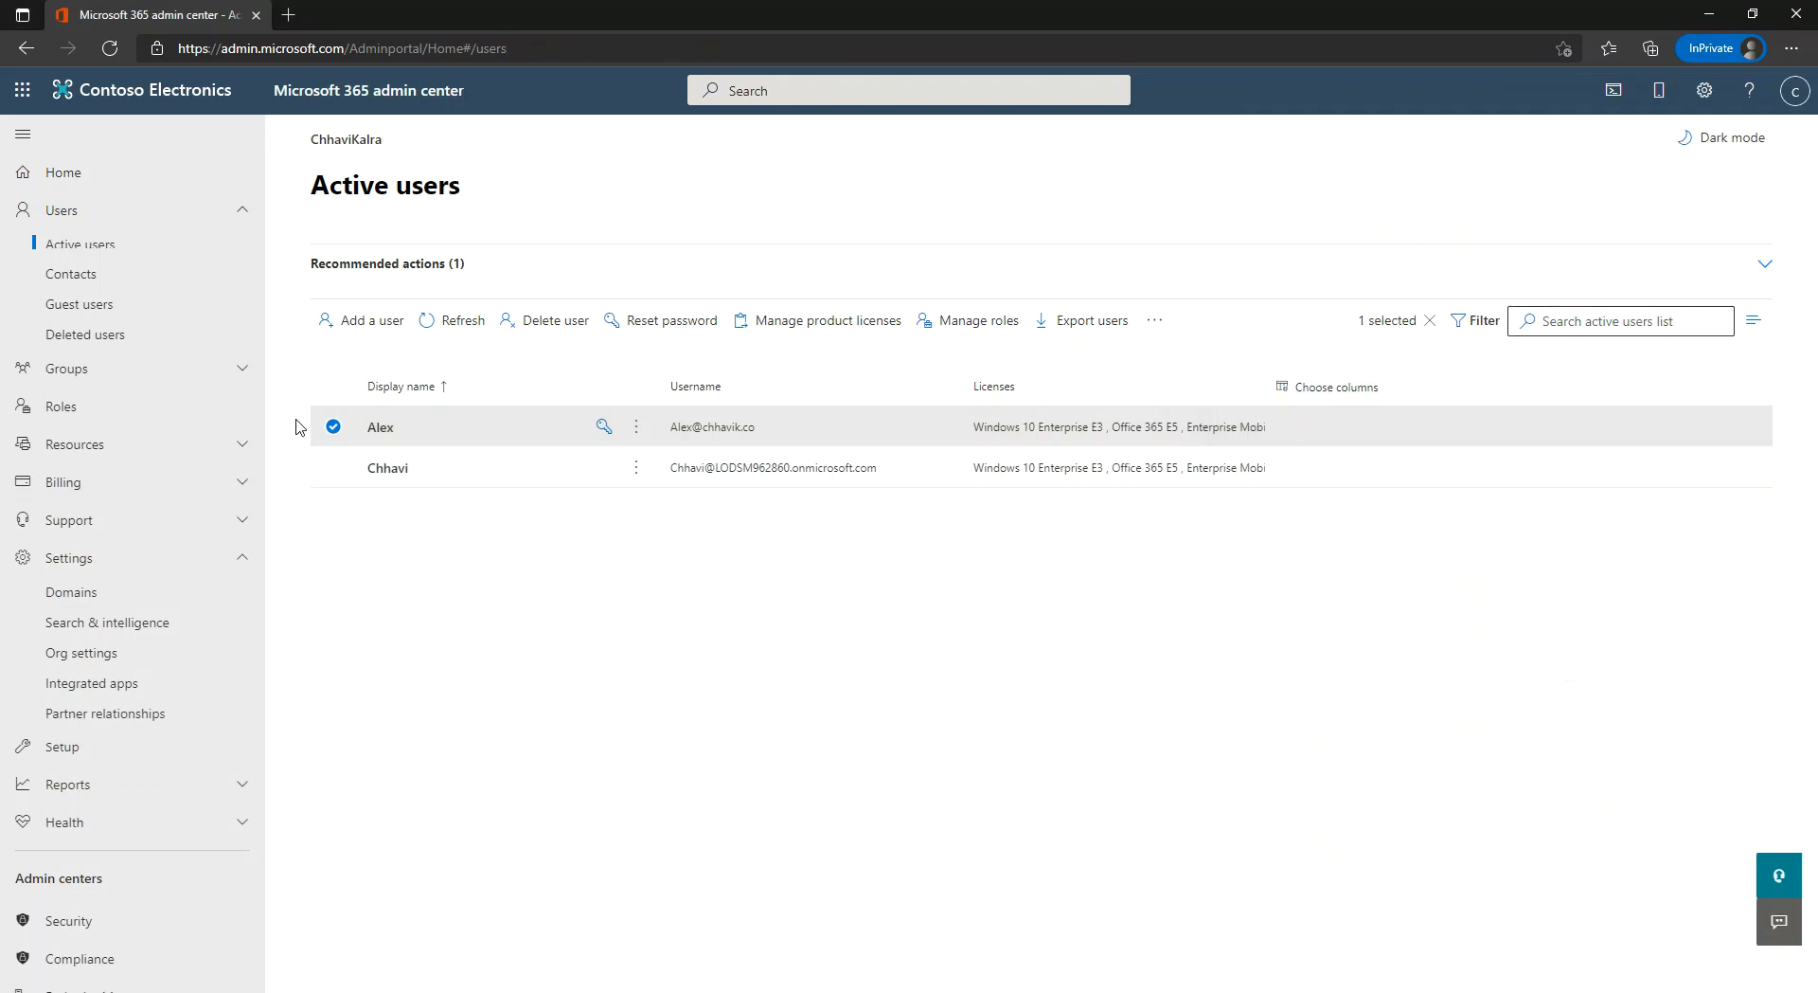
left_click(333, 426)
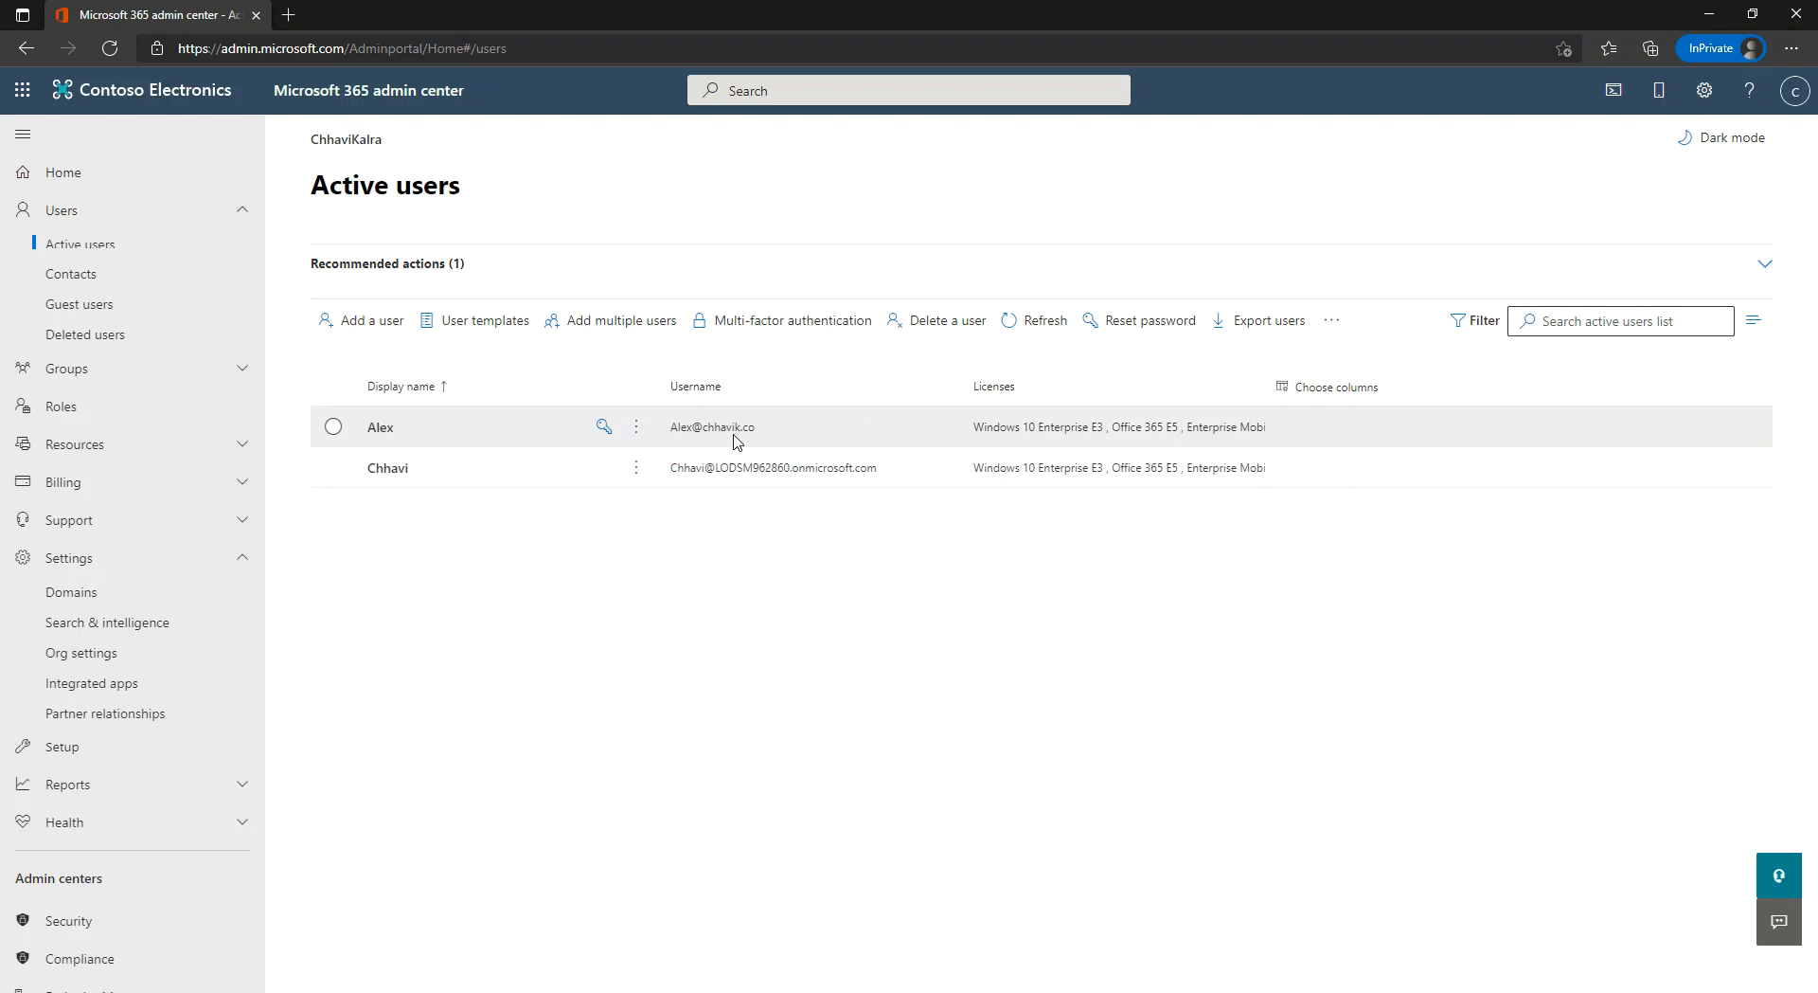
left_click(110, 306)
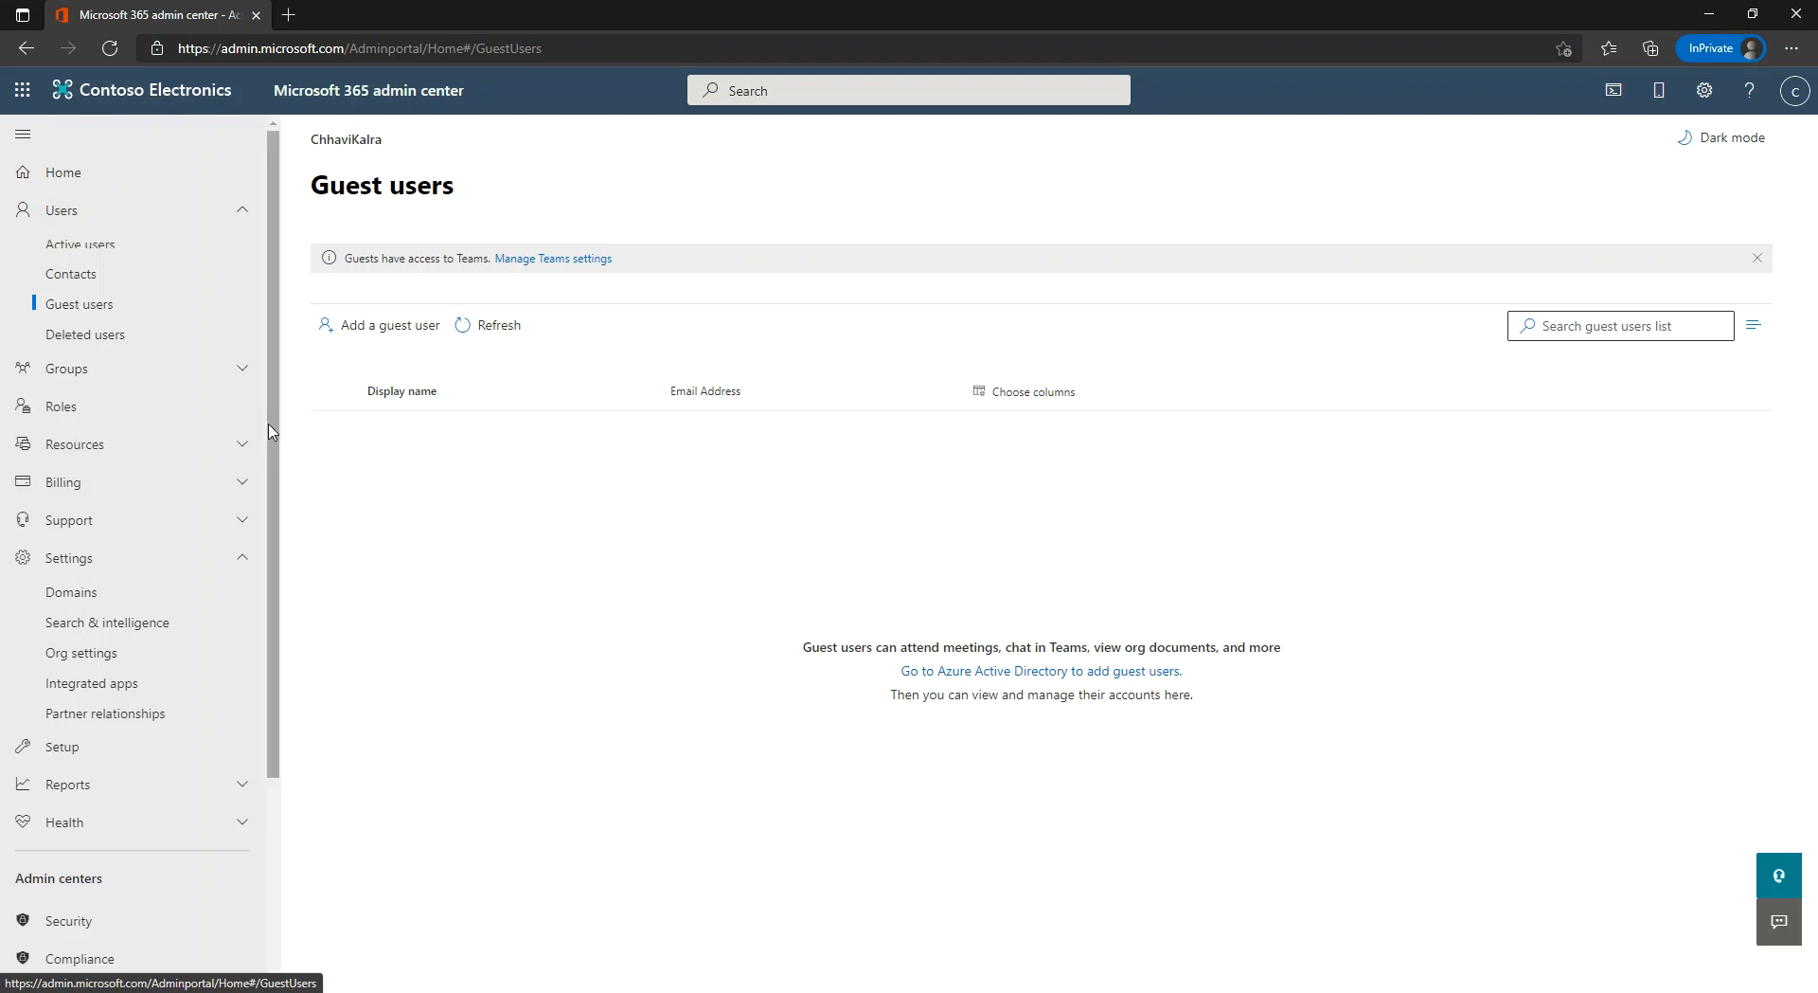
scroll(270, 568, "down", 2)
scroll(270, 568, "down", 1)
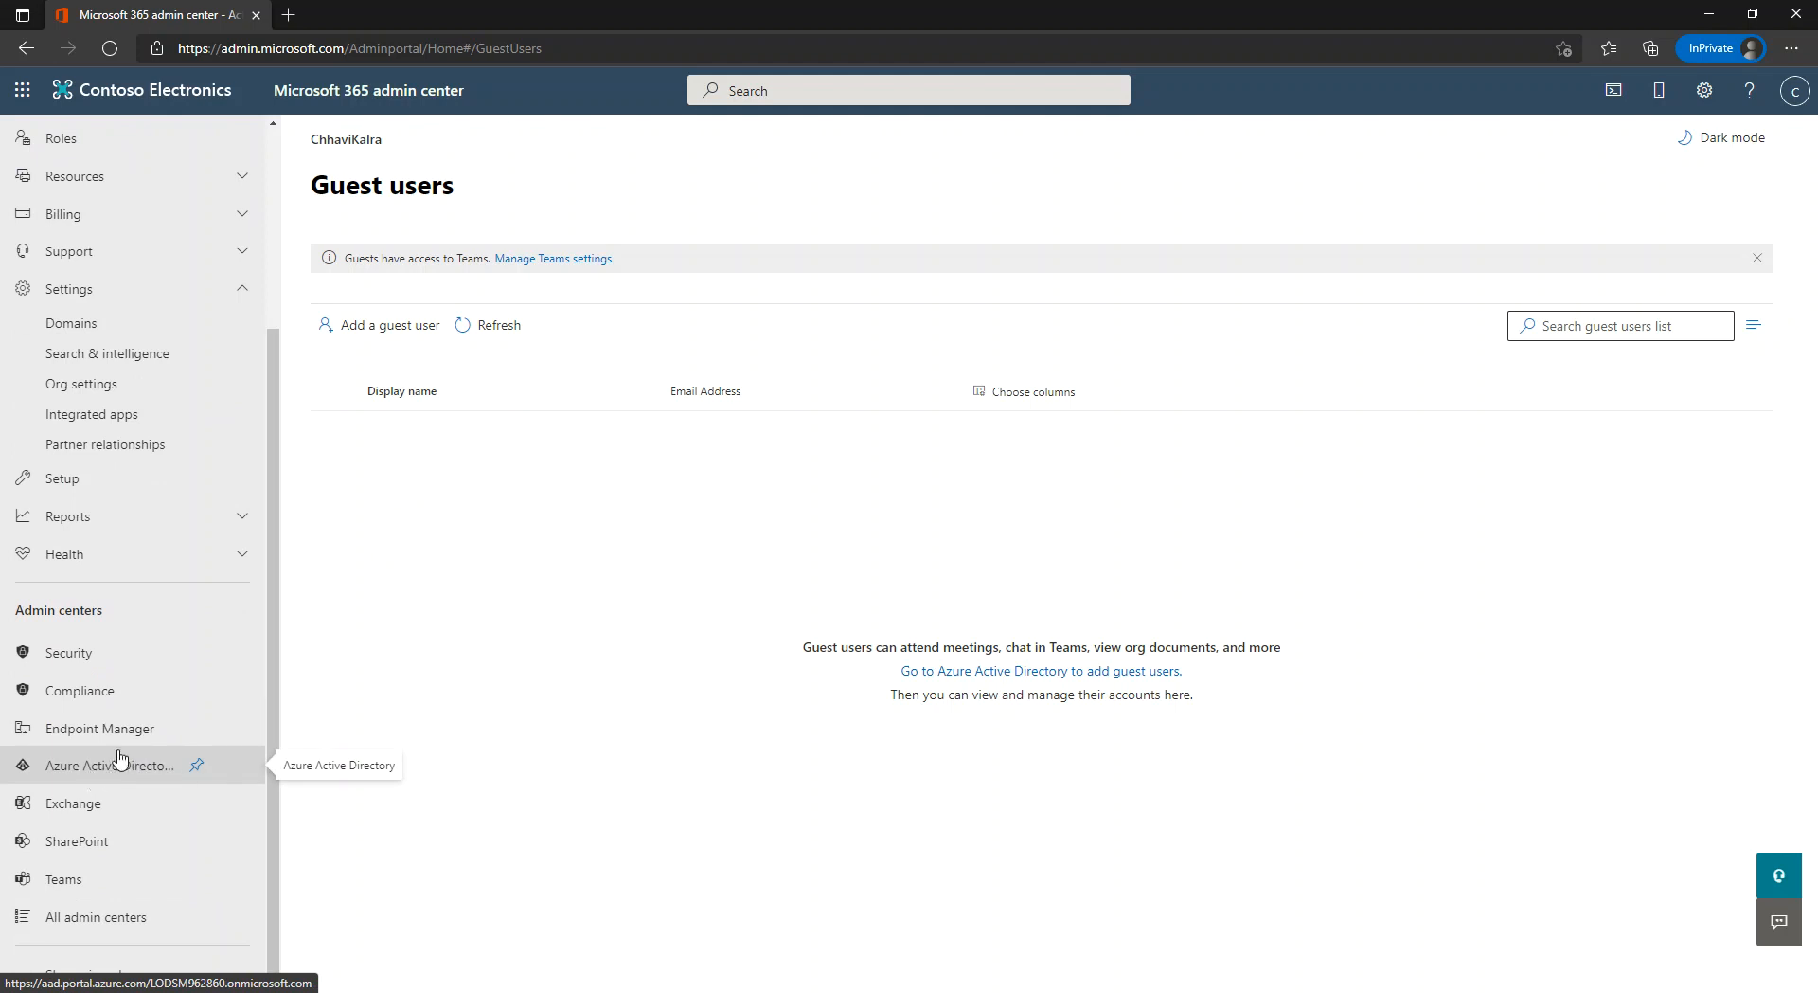
Open the Azure AD admin center's All users list and select the first user's sign-in address.
left_click(102, 779)
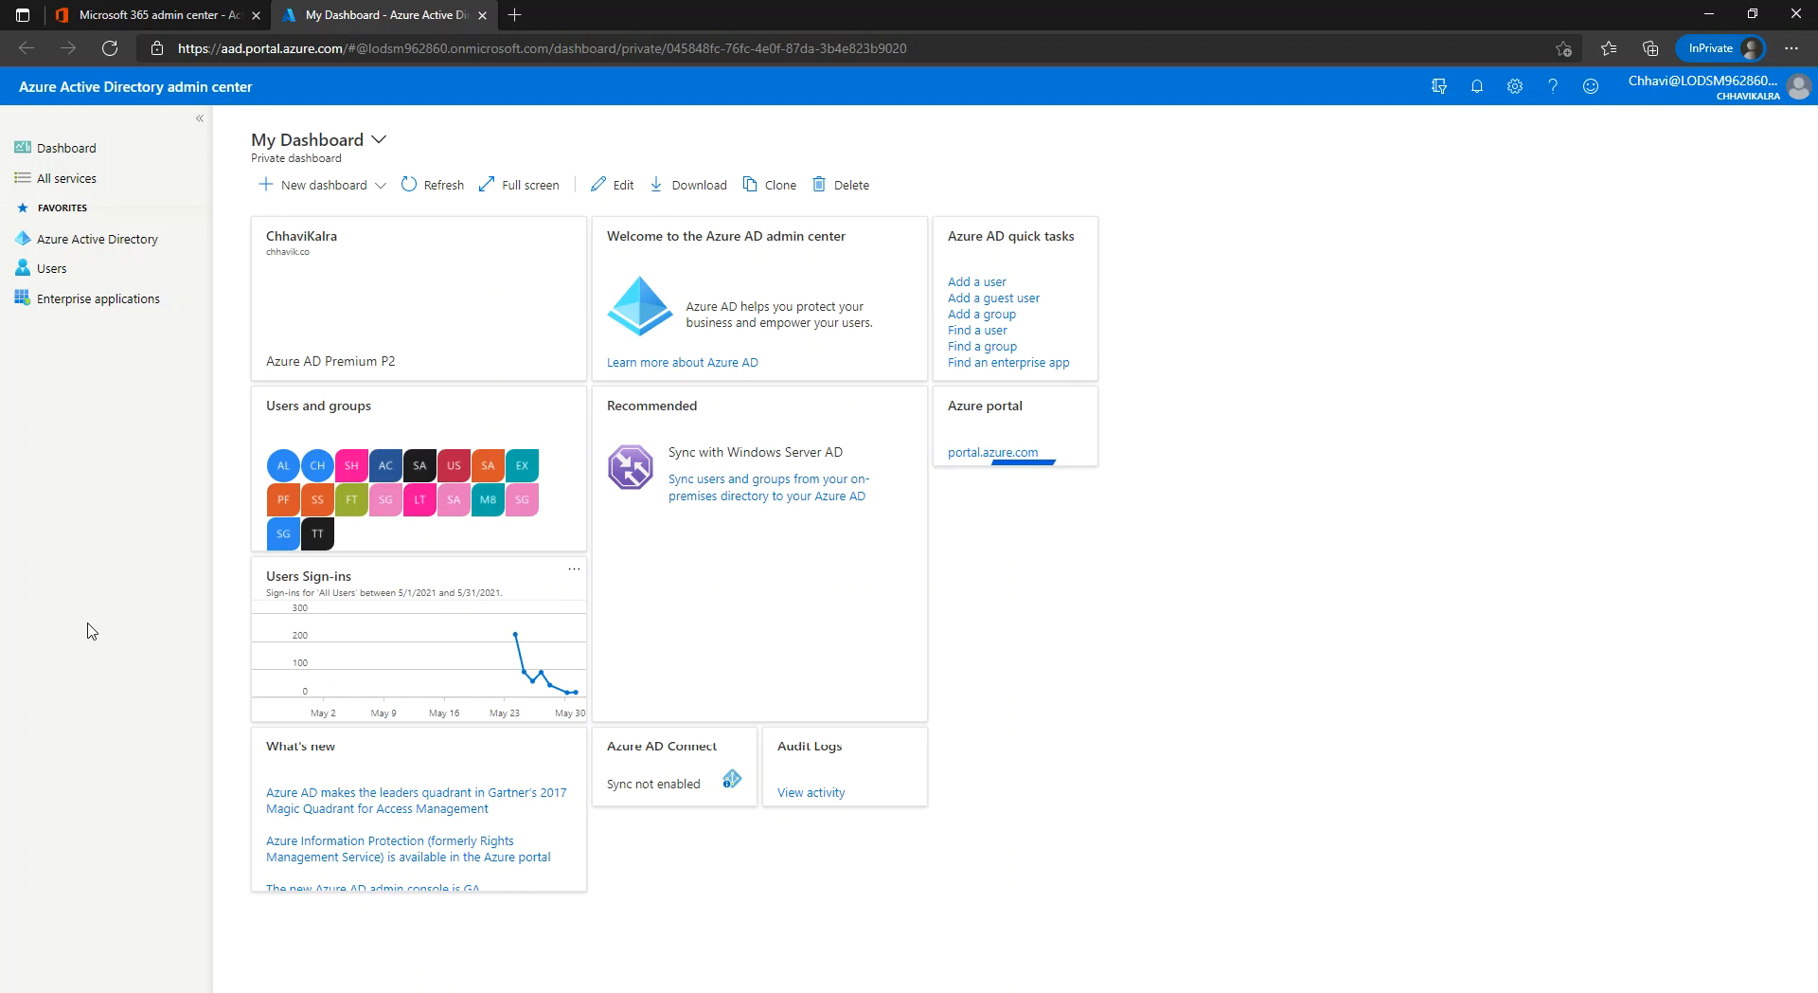
left_click(121, 237)
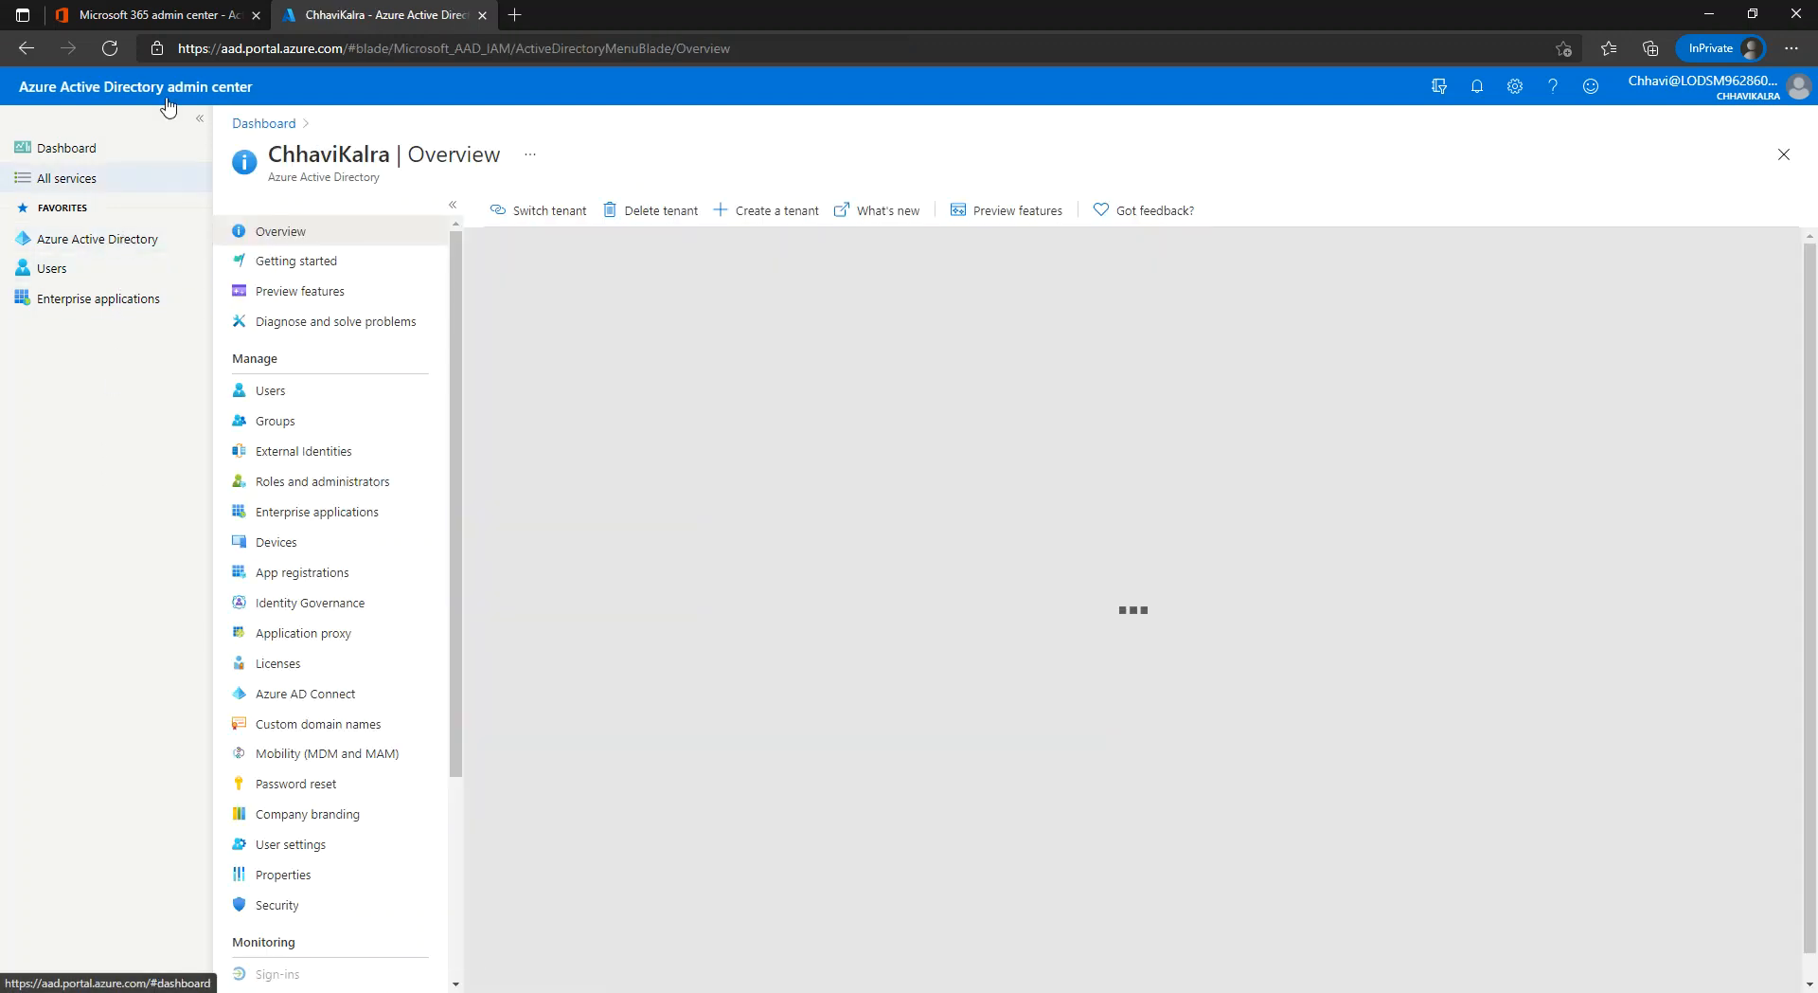
left_click(184, 19)
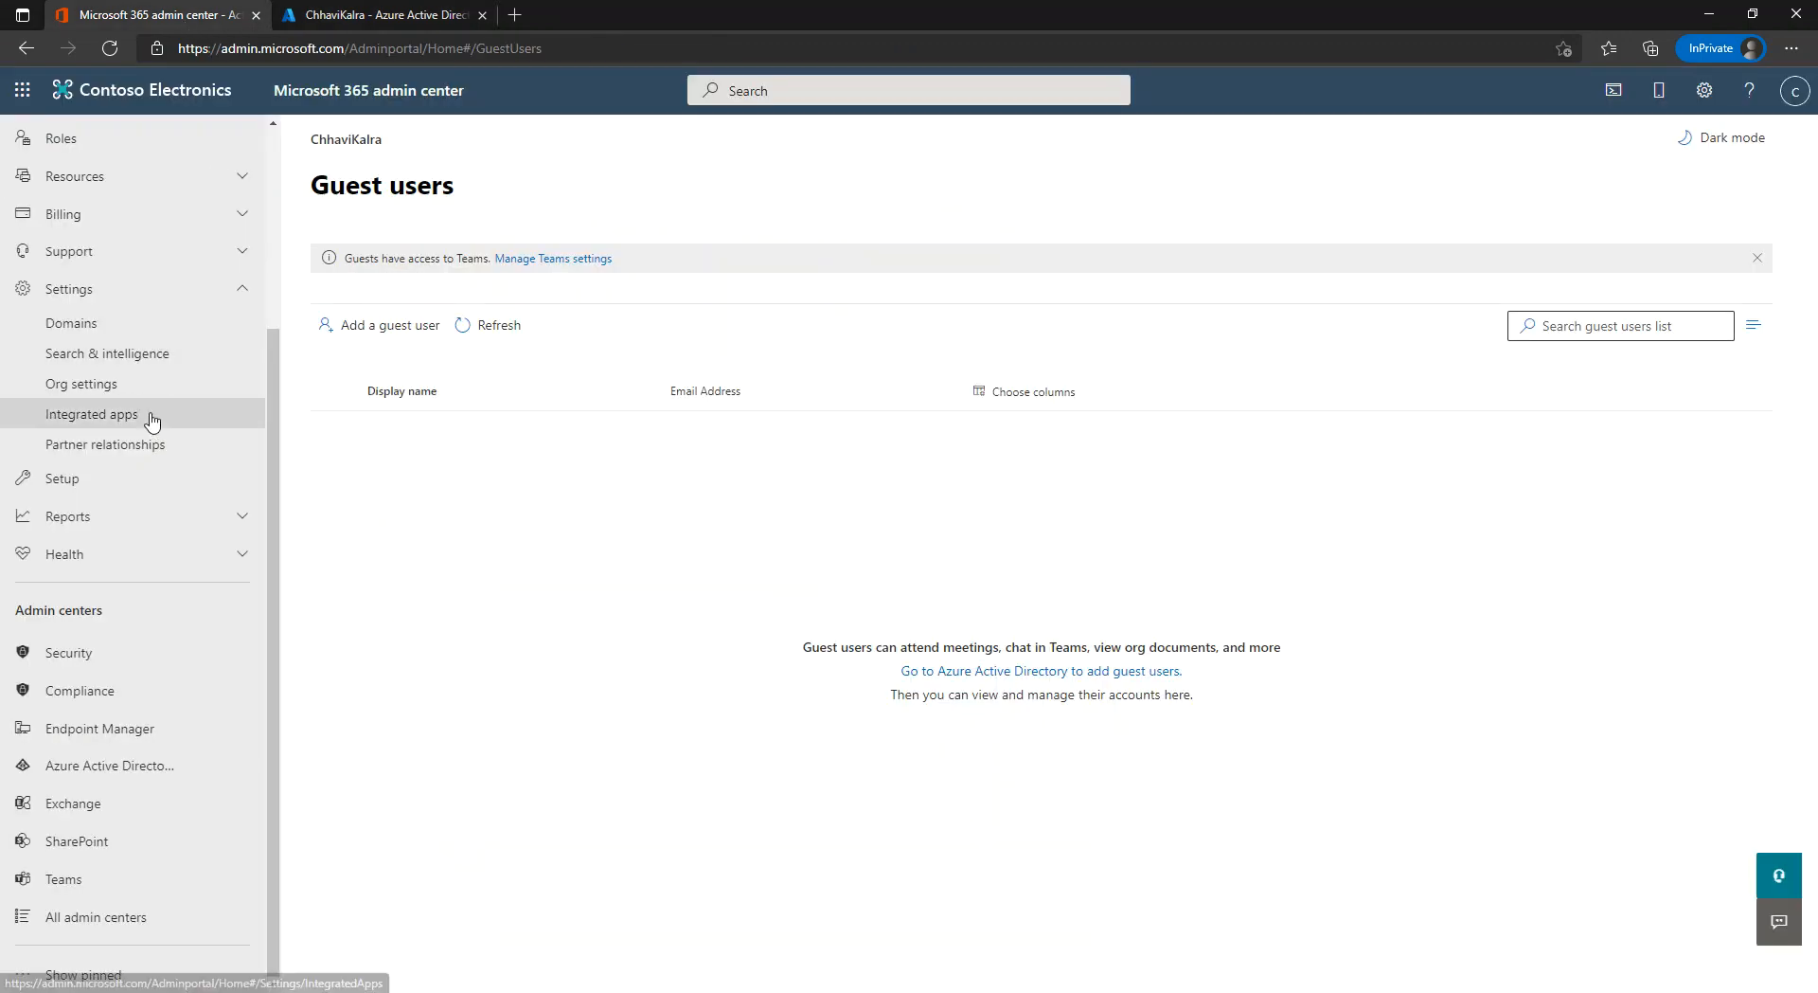
left_click_drag(270, 411, 270, 237)
left_click(397, 17)
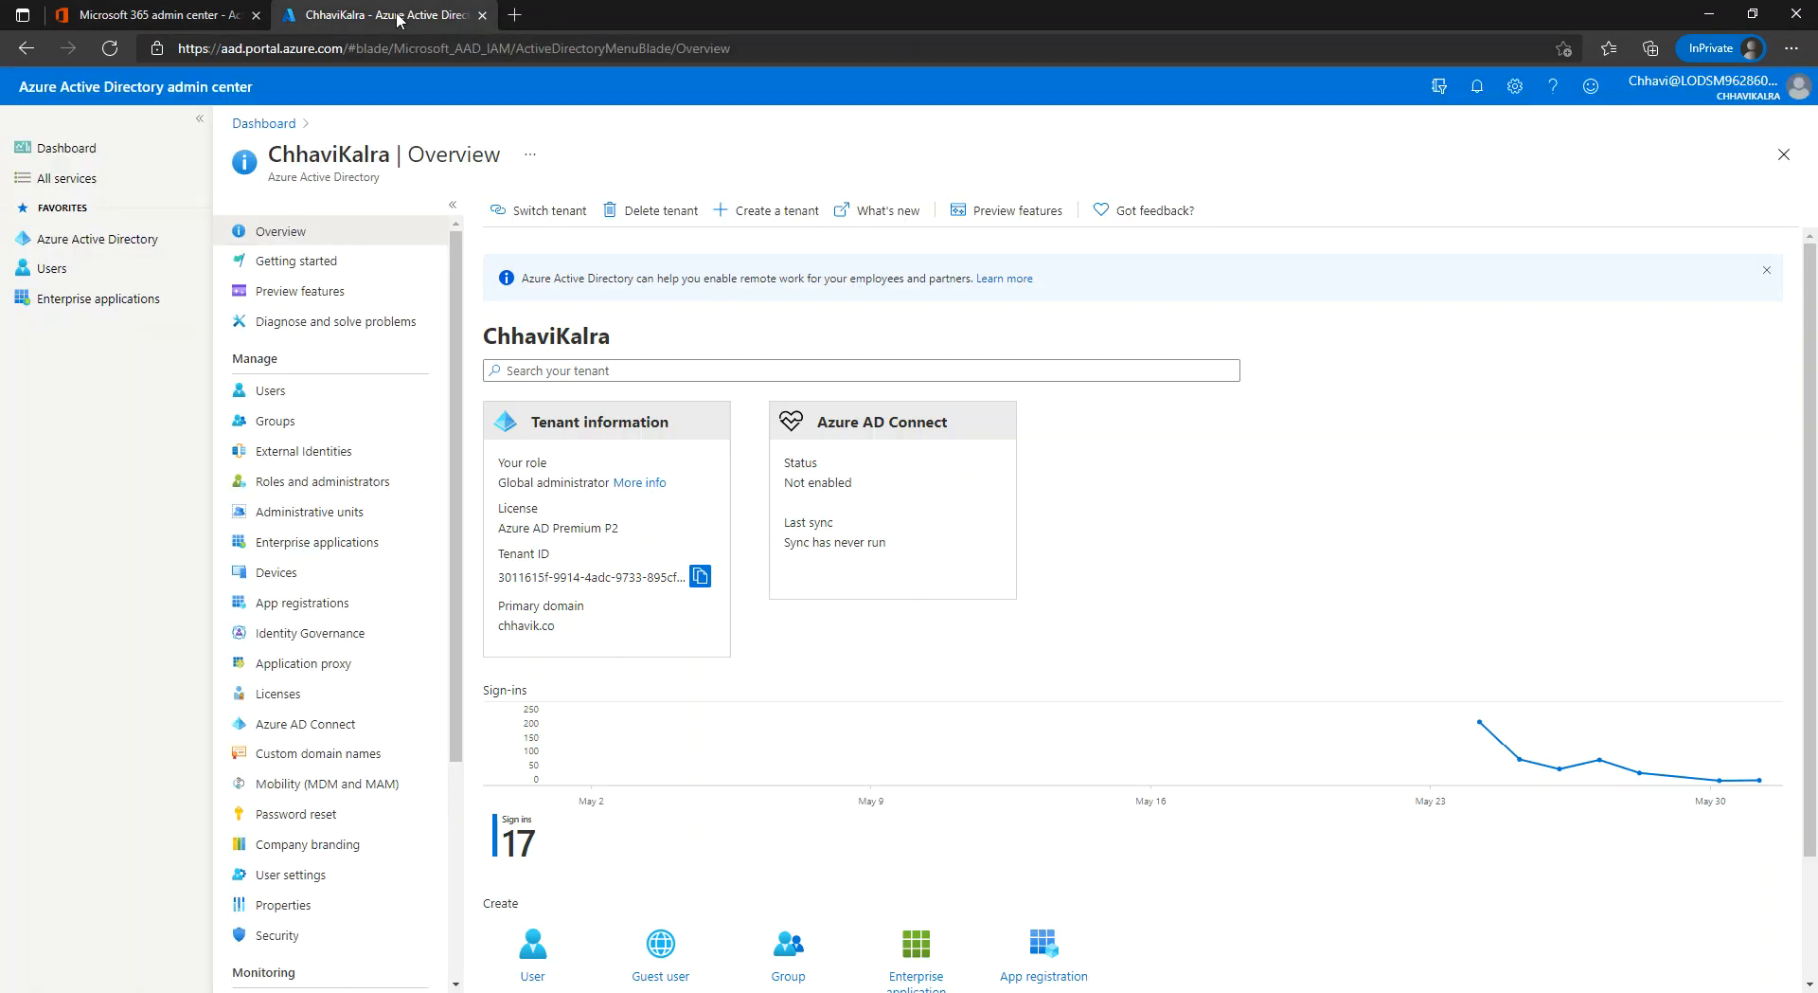
left_click(312, 390)
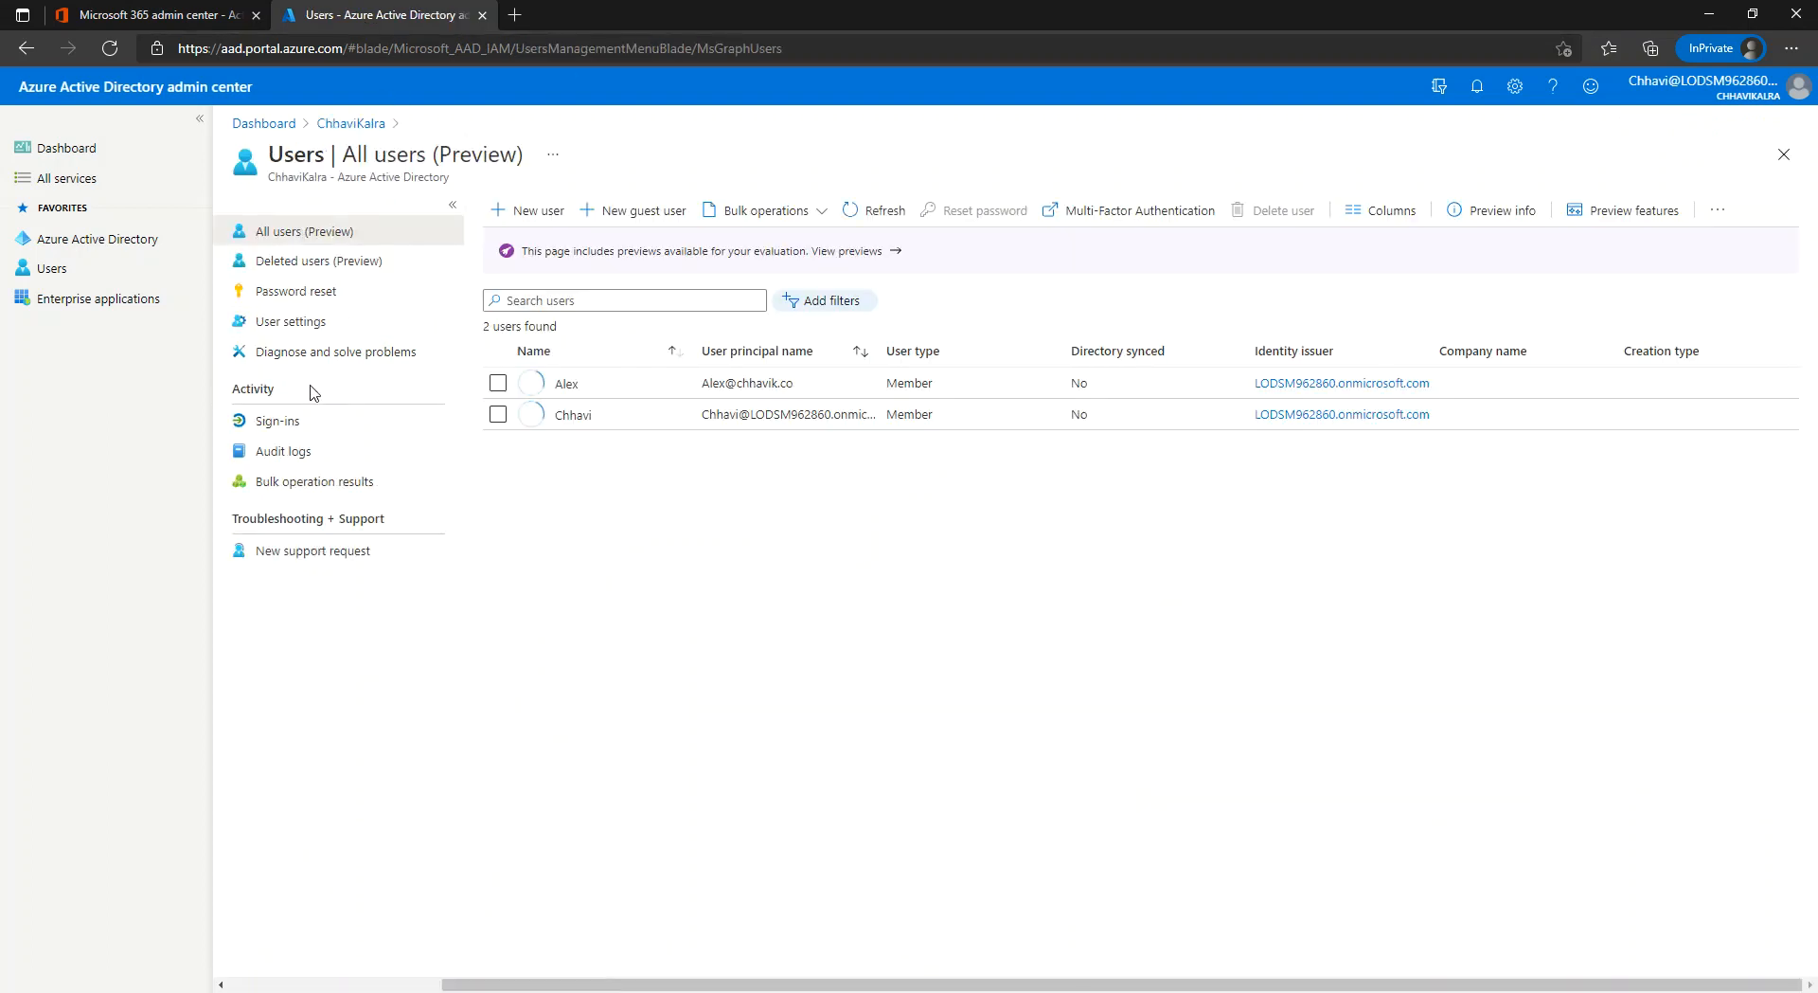
left_click_drag(700, 383, 800, 388)
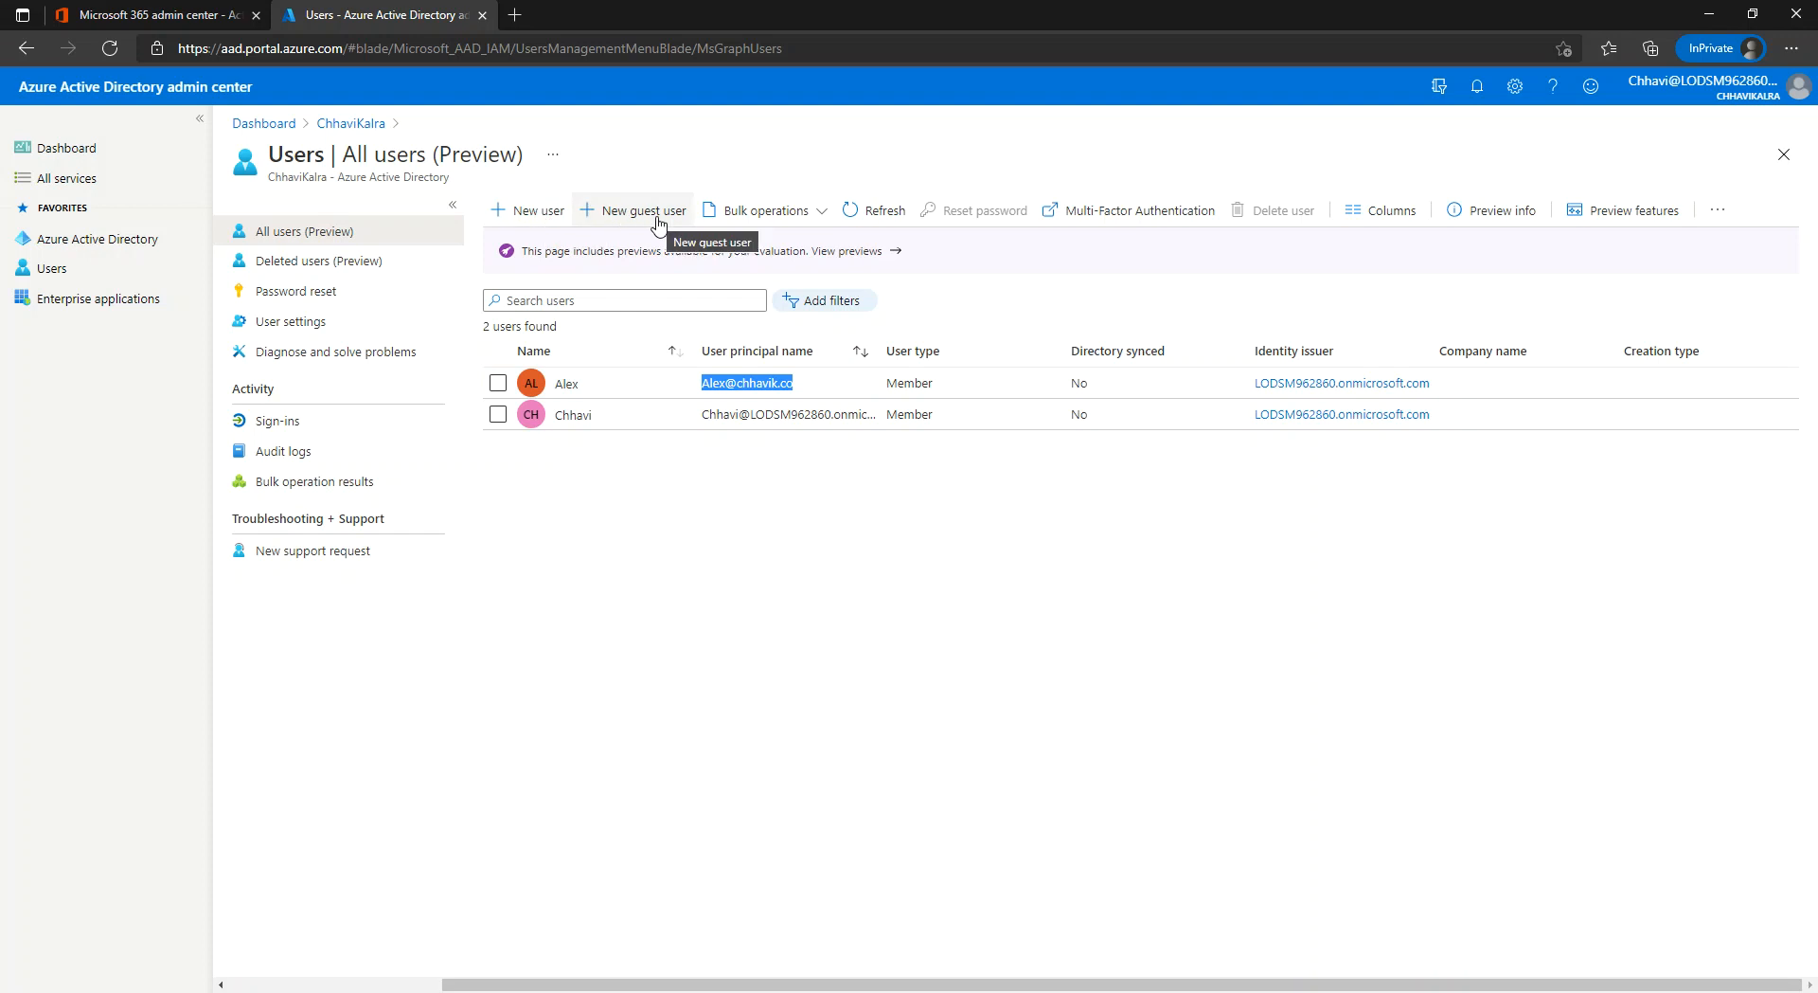
Start Add a guest user in Microsoft 365, close the resulting new-user tab, and return to Azure AD users.
left_click(149, 24)
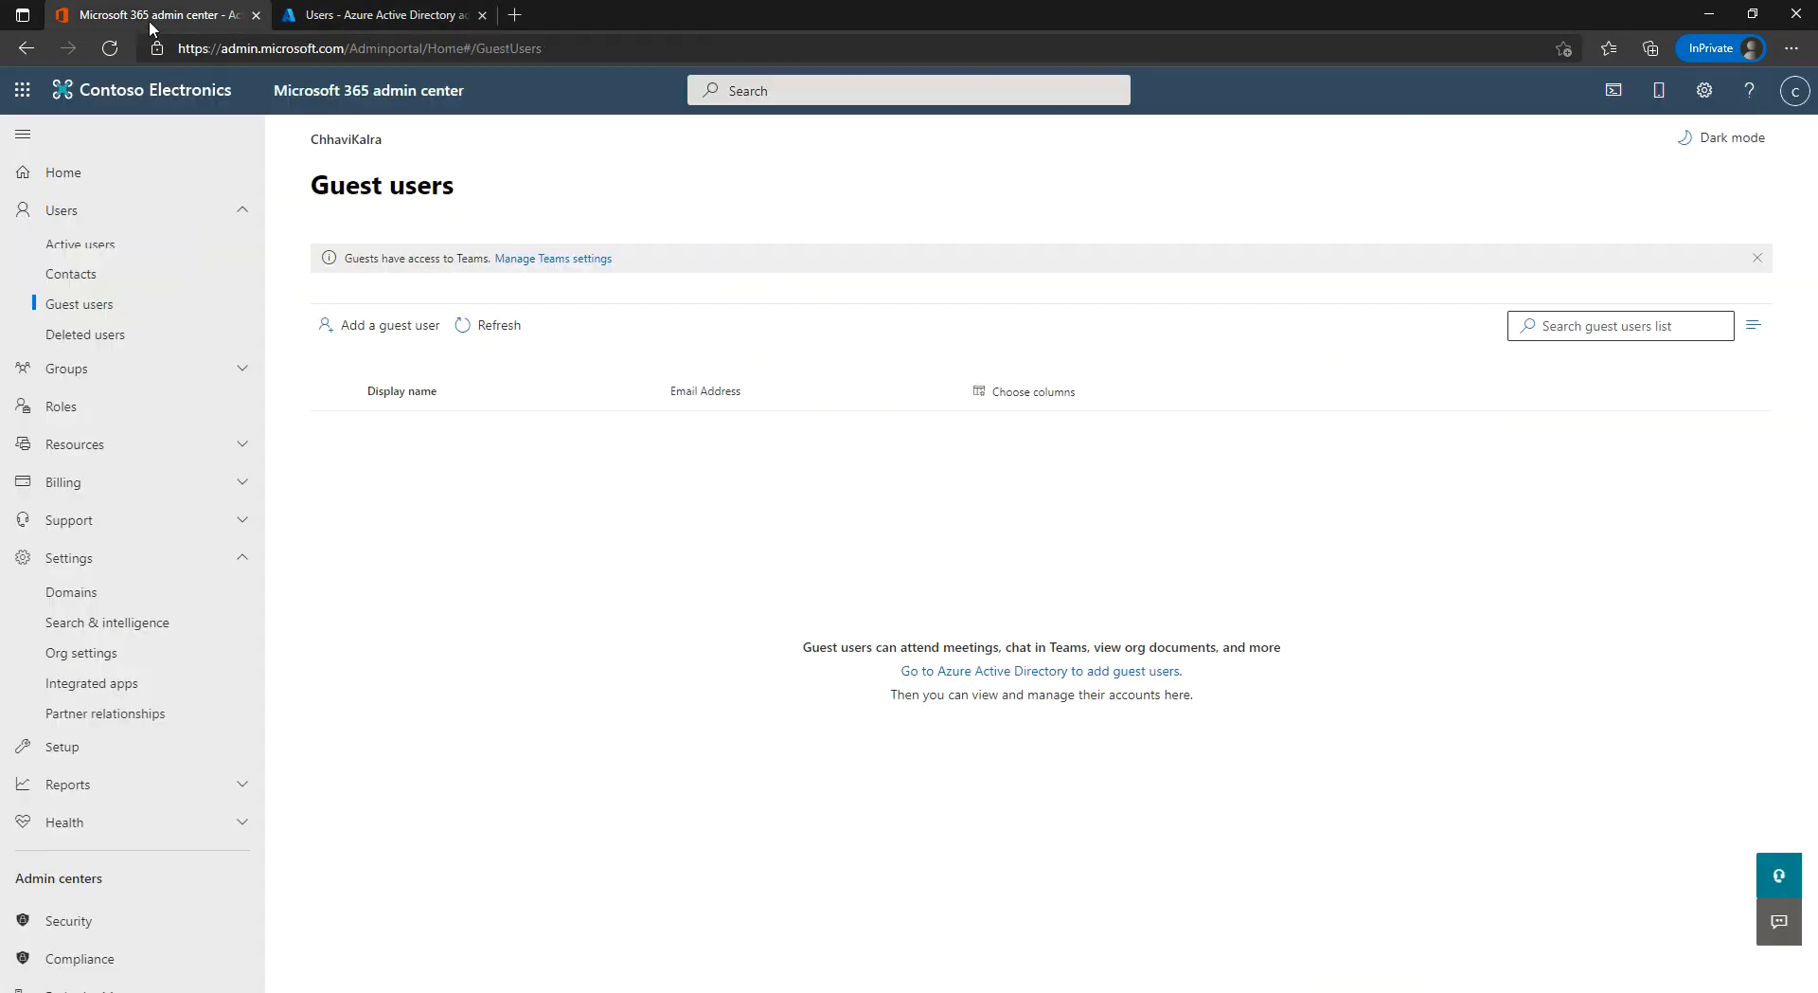
left_click(372, 328)
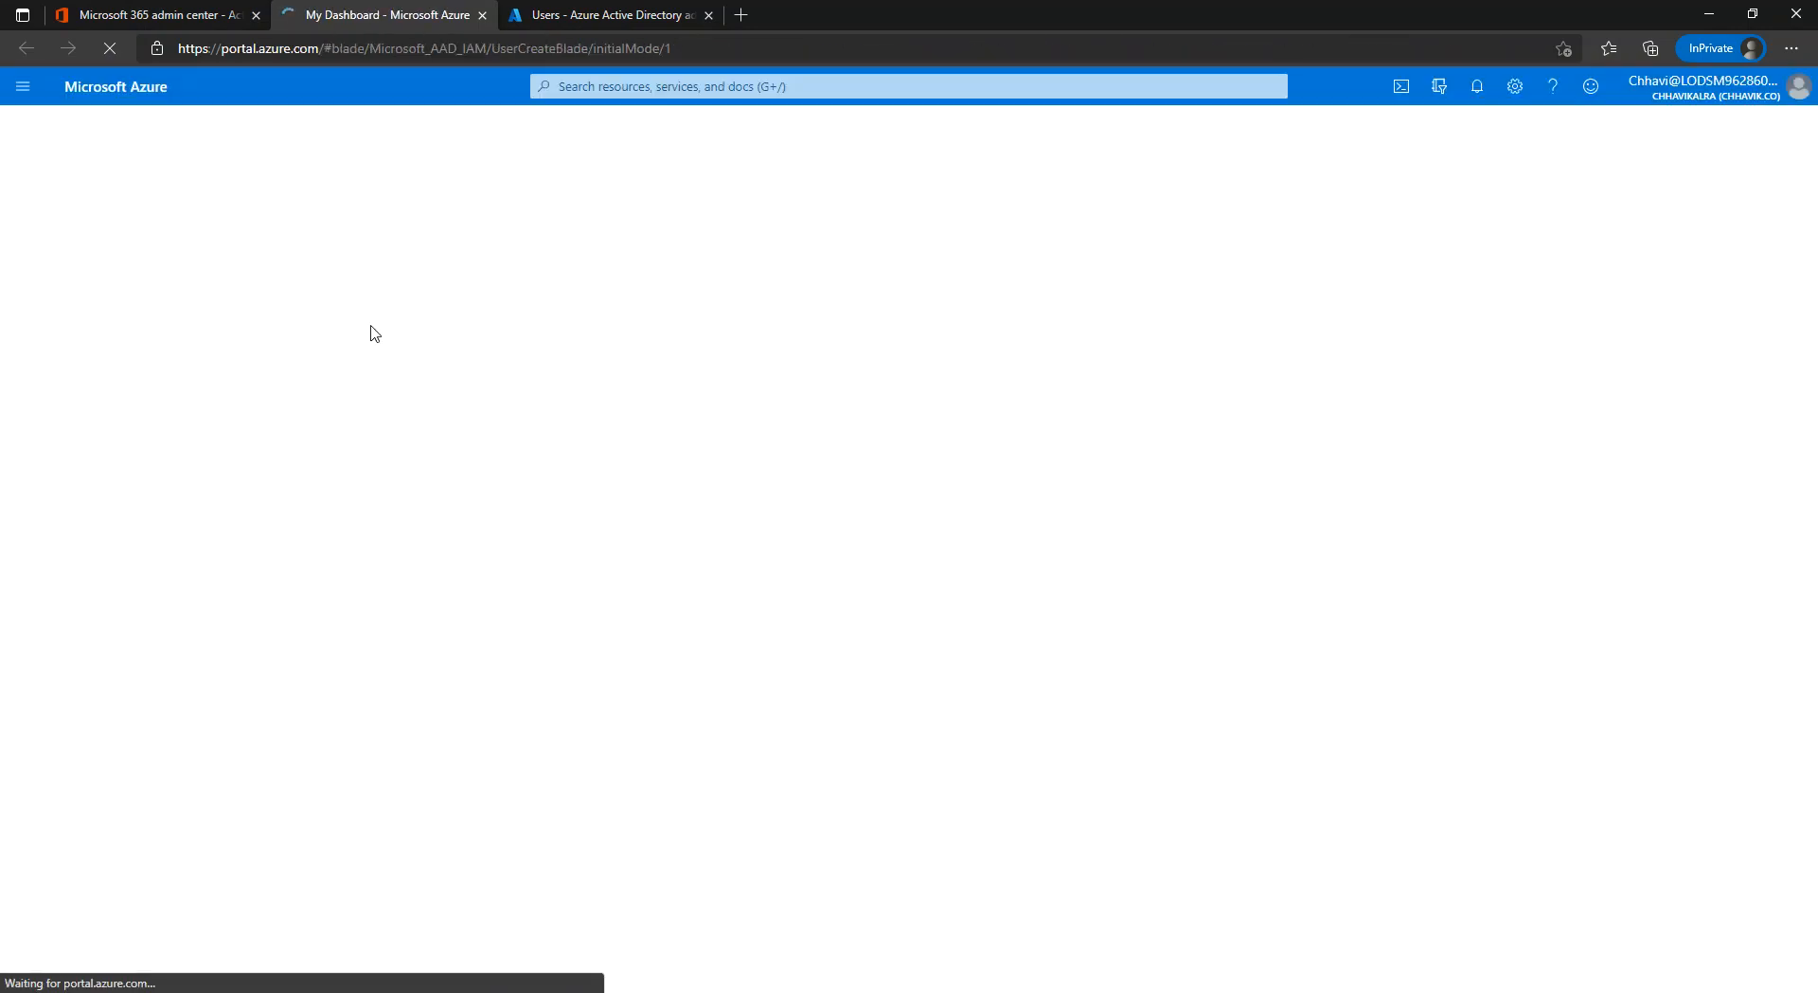
left_click(482, 19)
left_click(396, 19)
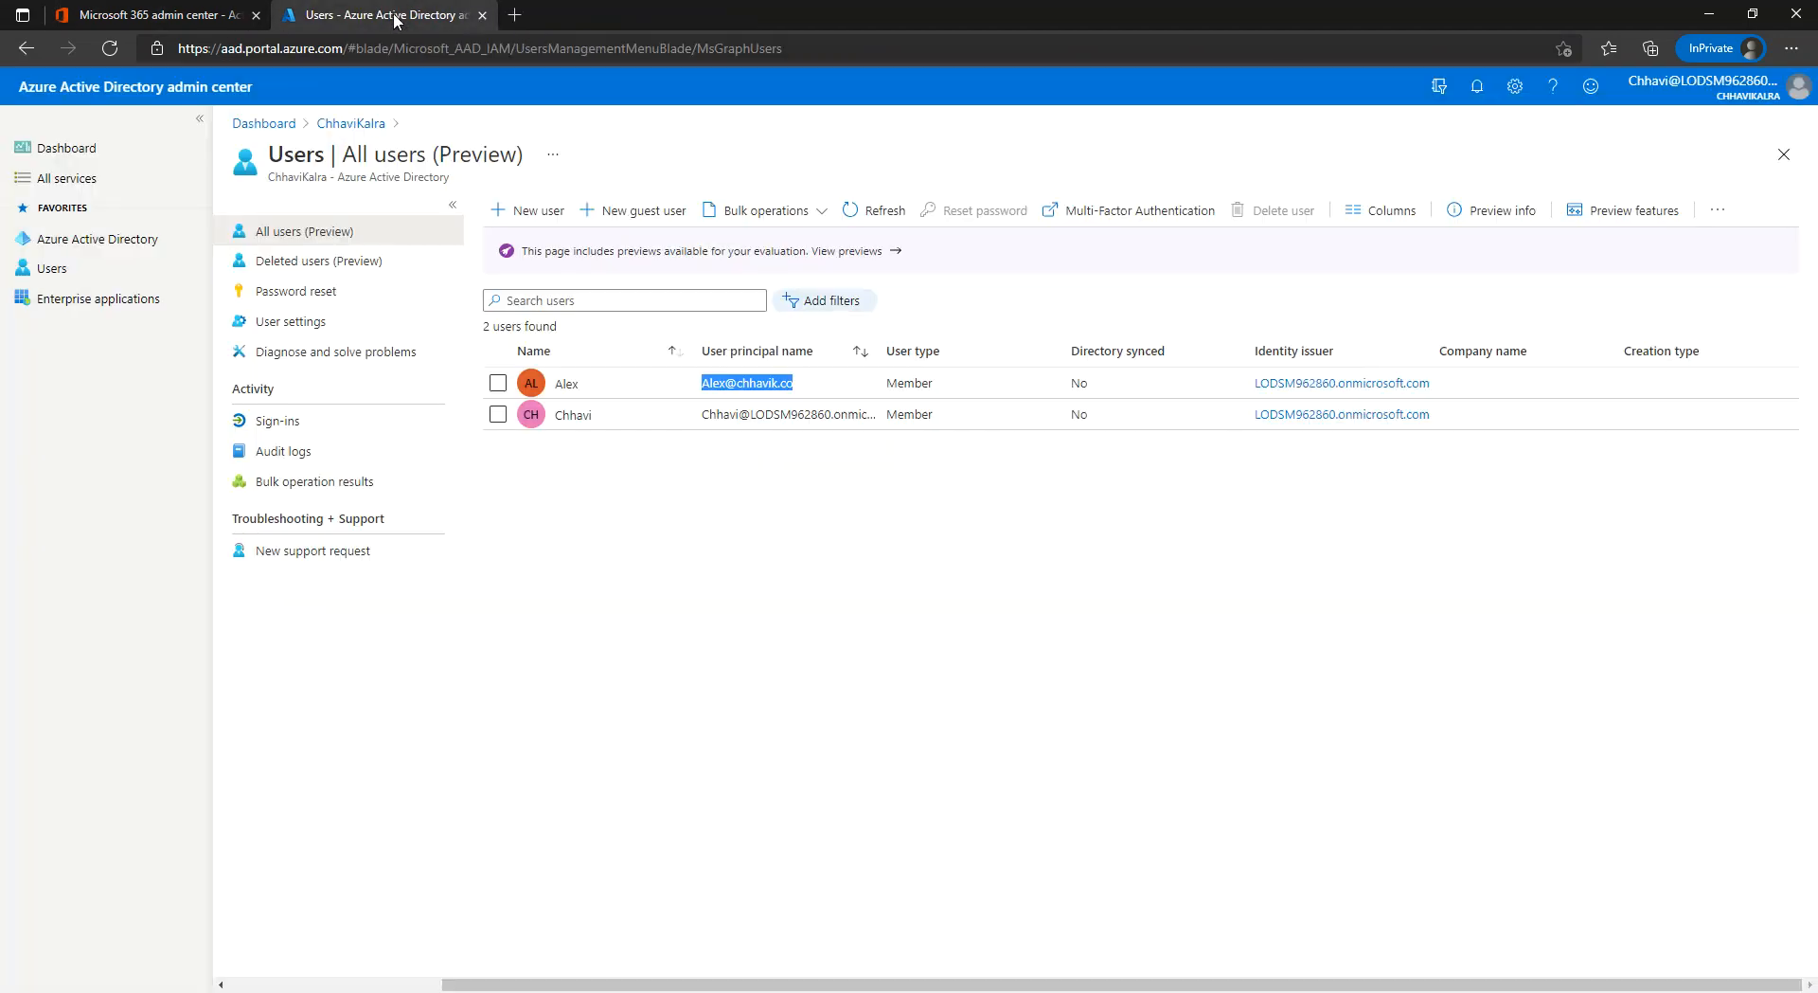
left_click(630, 543)
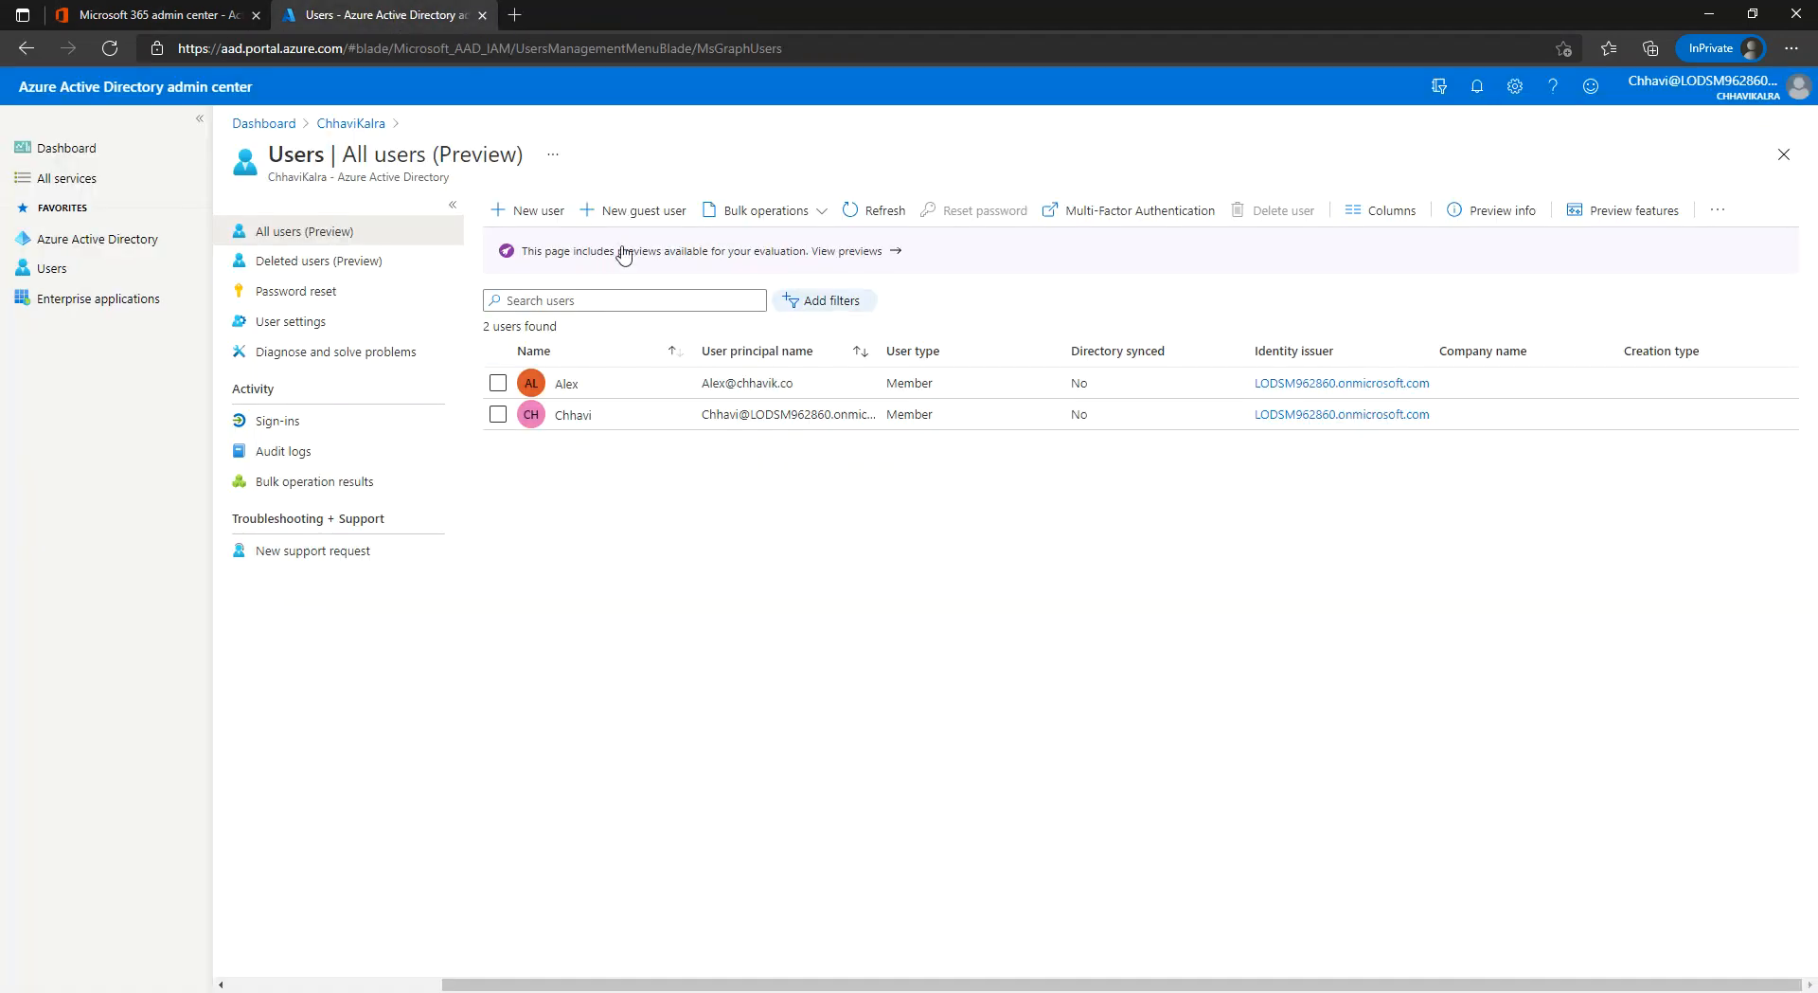
Begin a New guest user invitation and fill in the guest's display name and e-mail address.
left_click(625, 212)
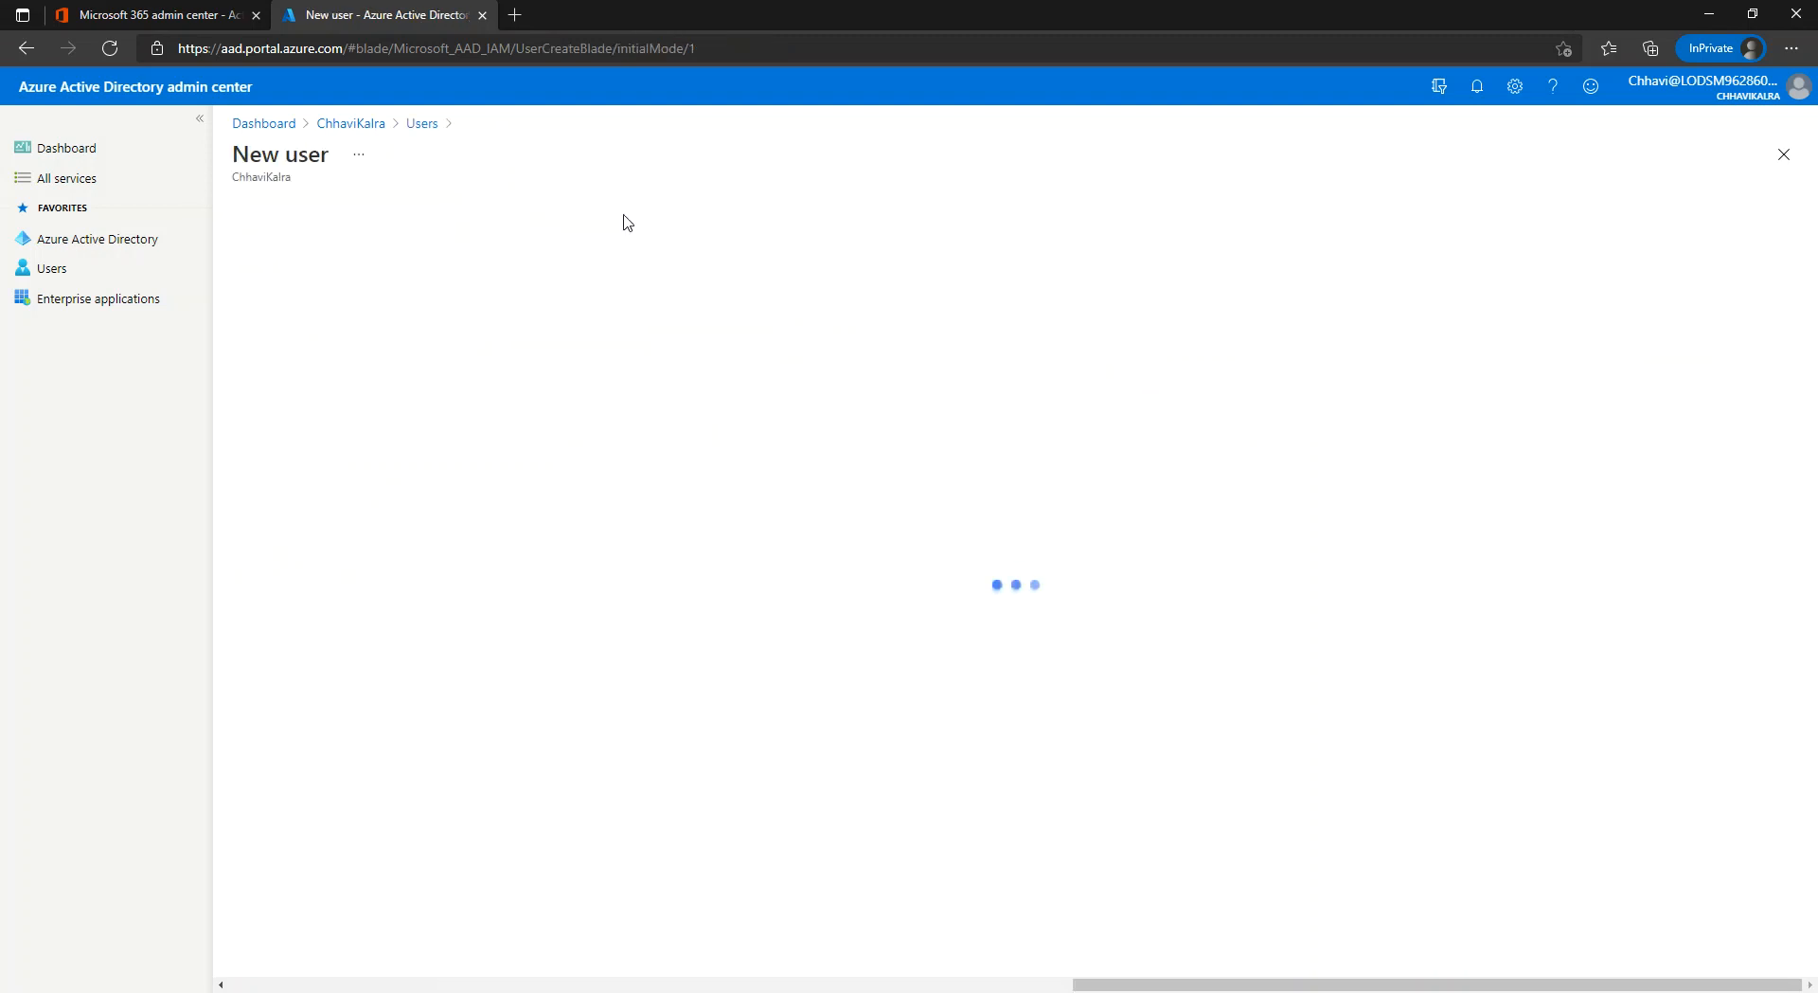
left_click(610, 557)
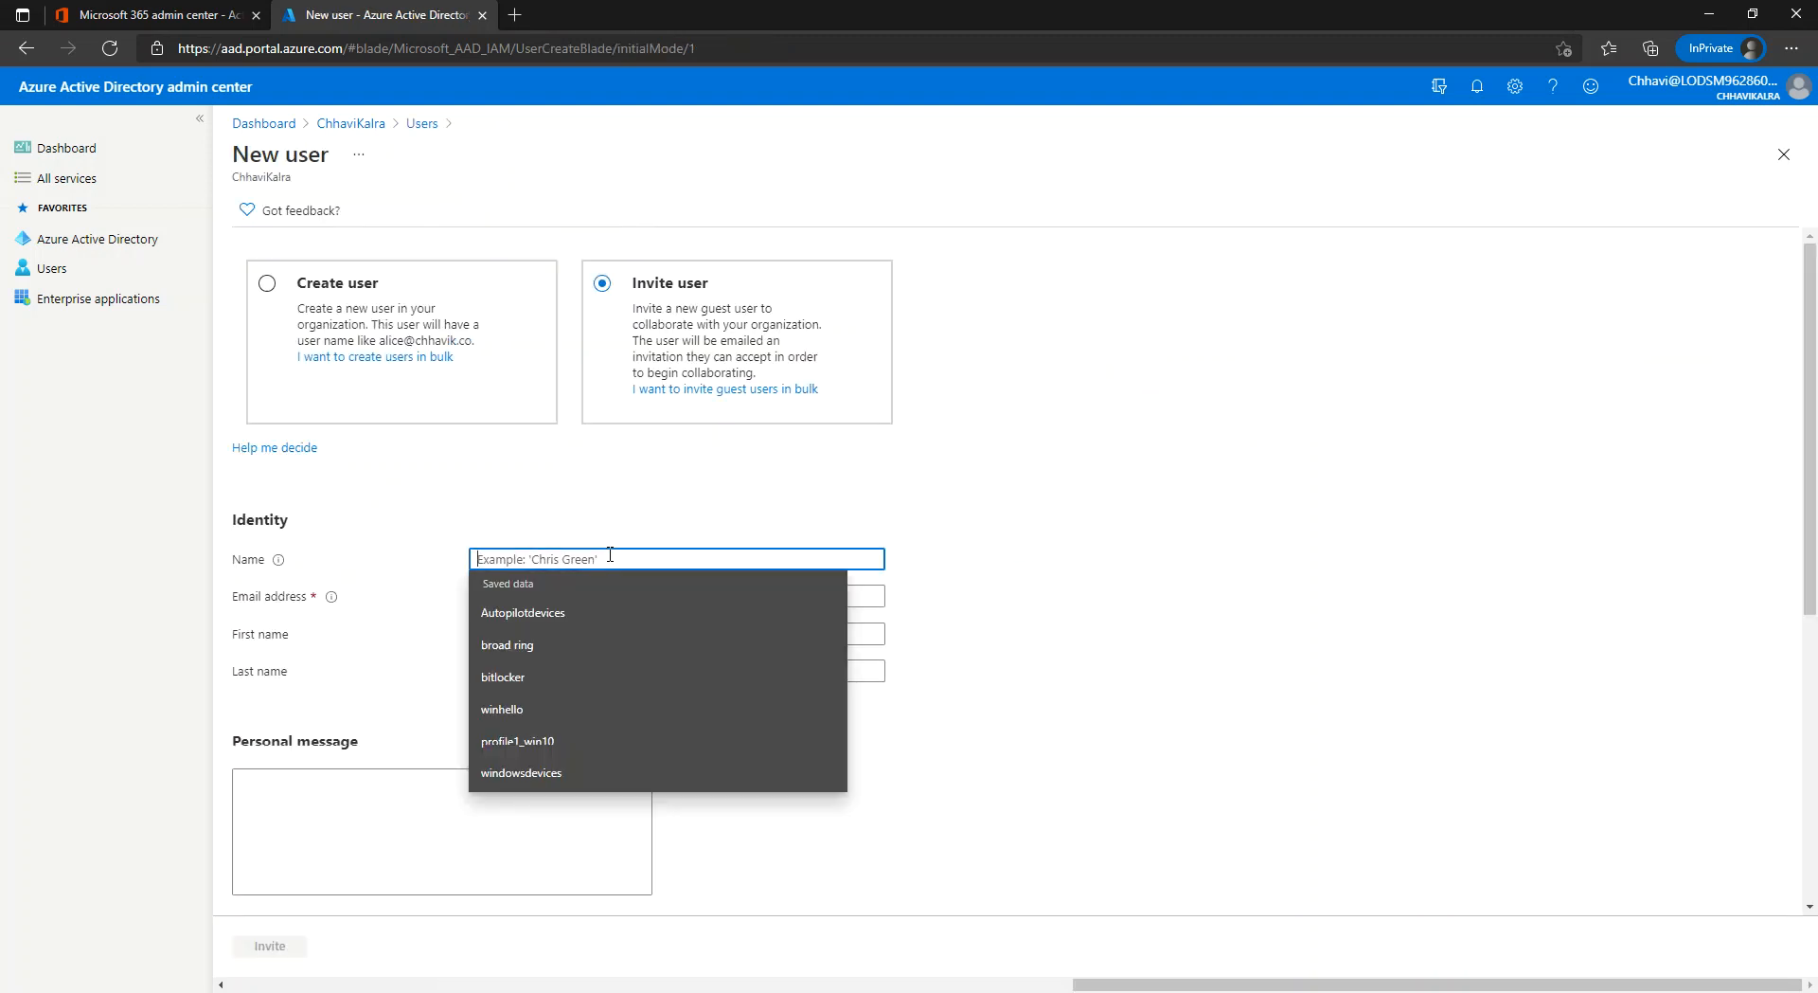
type("Chhavi")
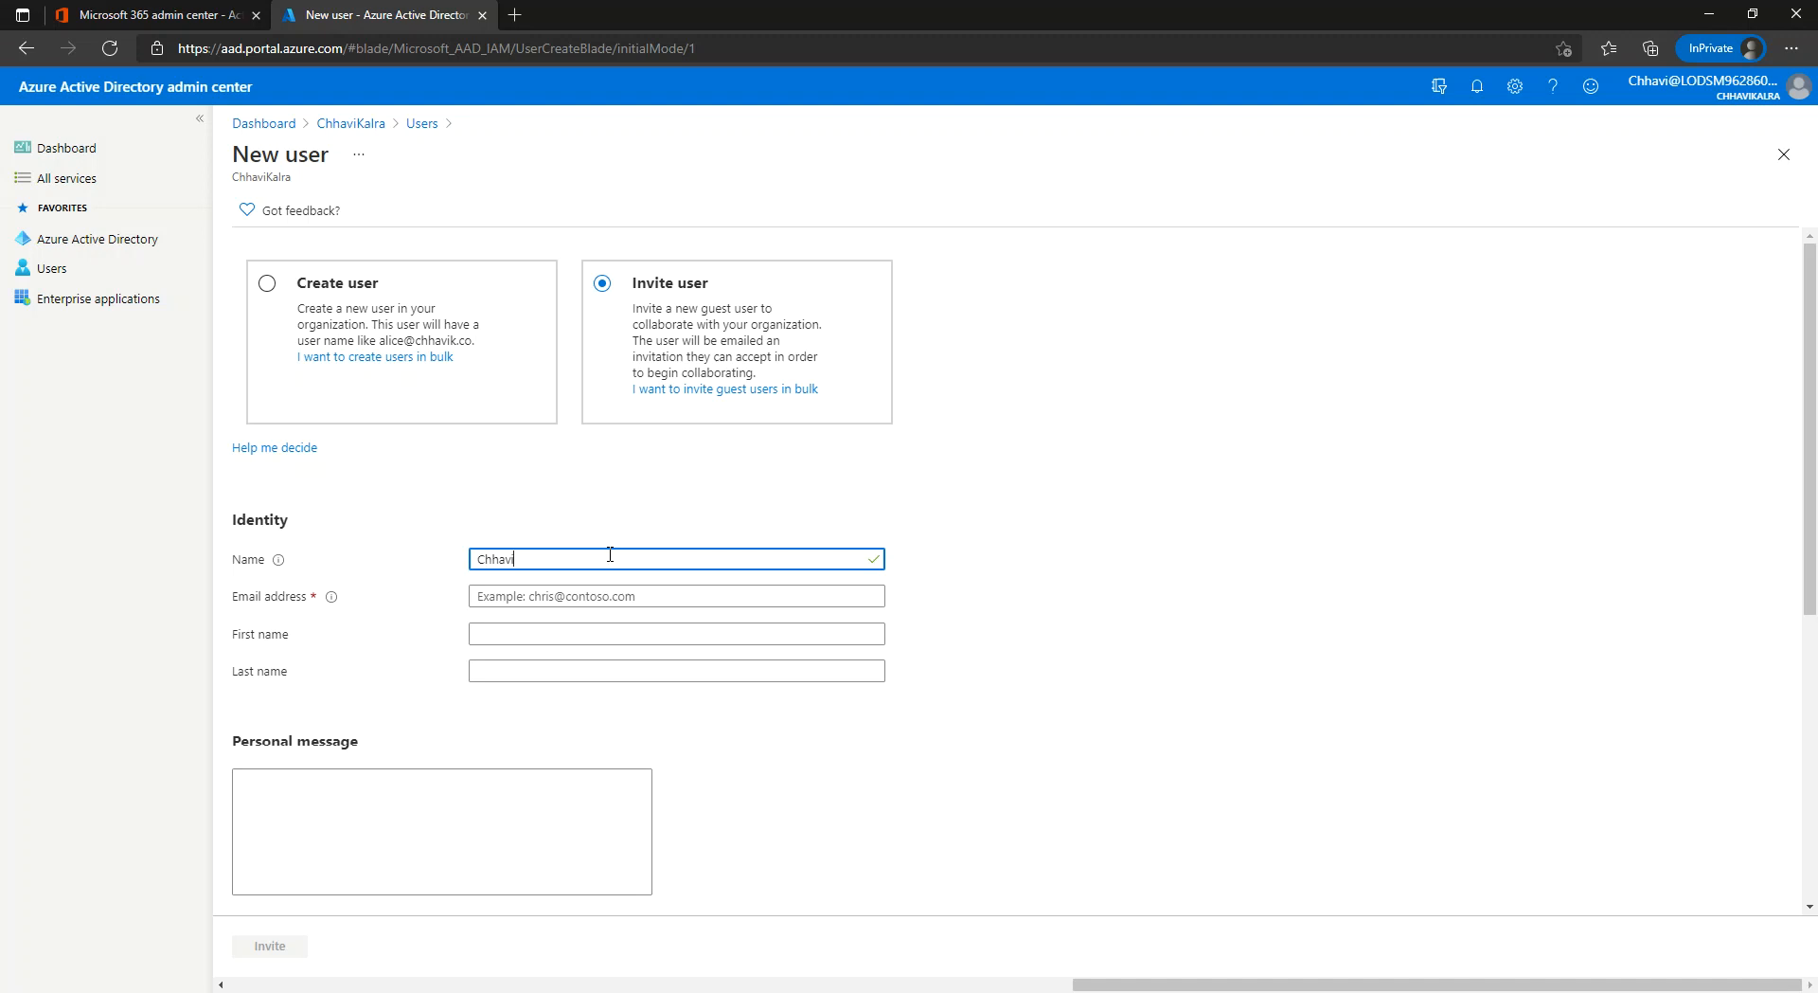
type("2")
left_click(614, 597)
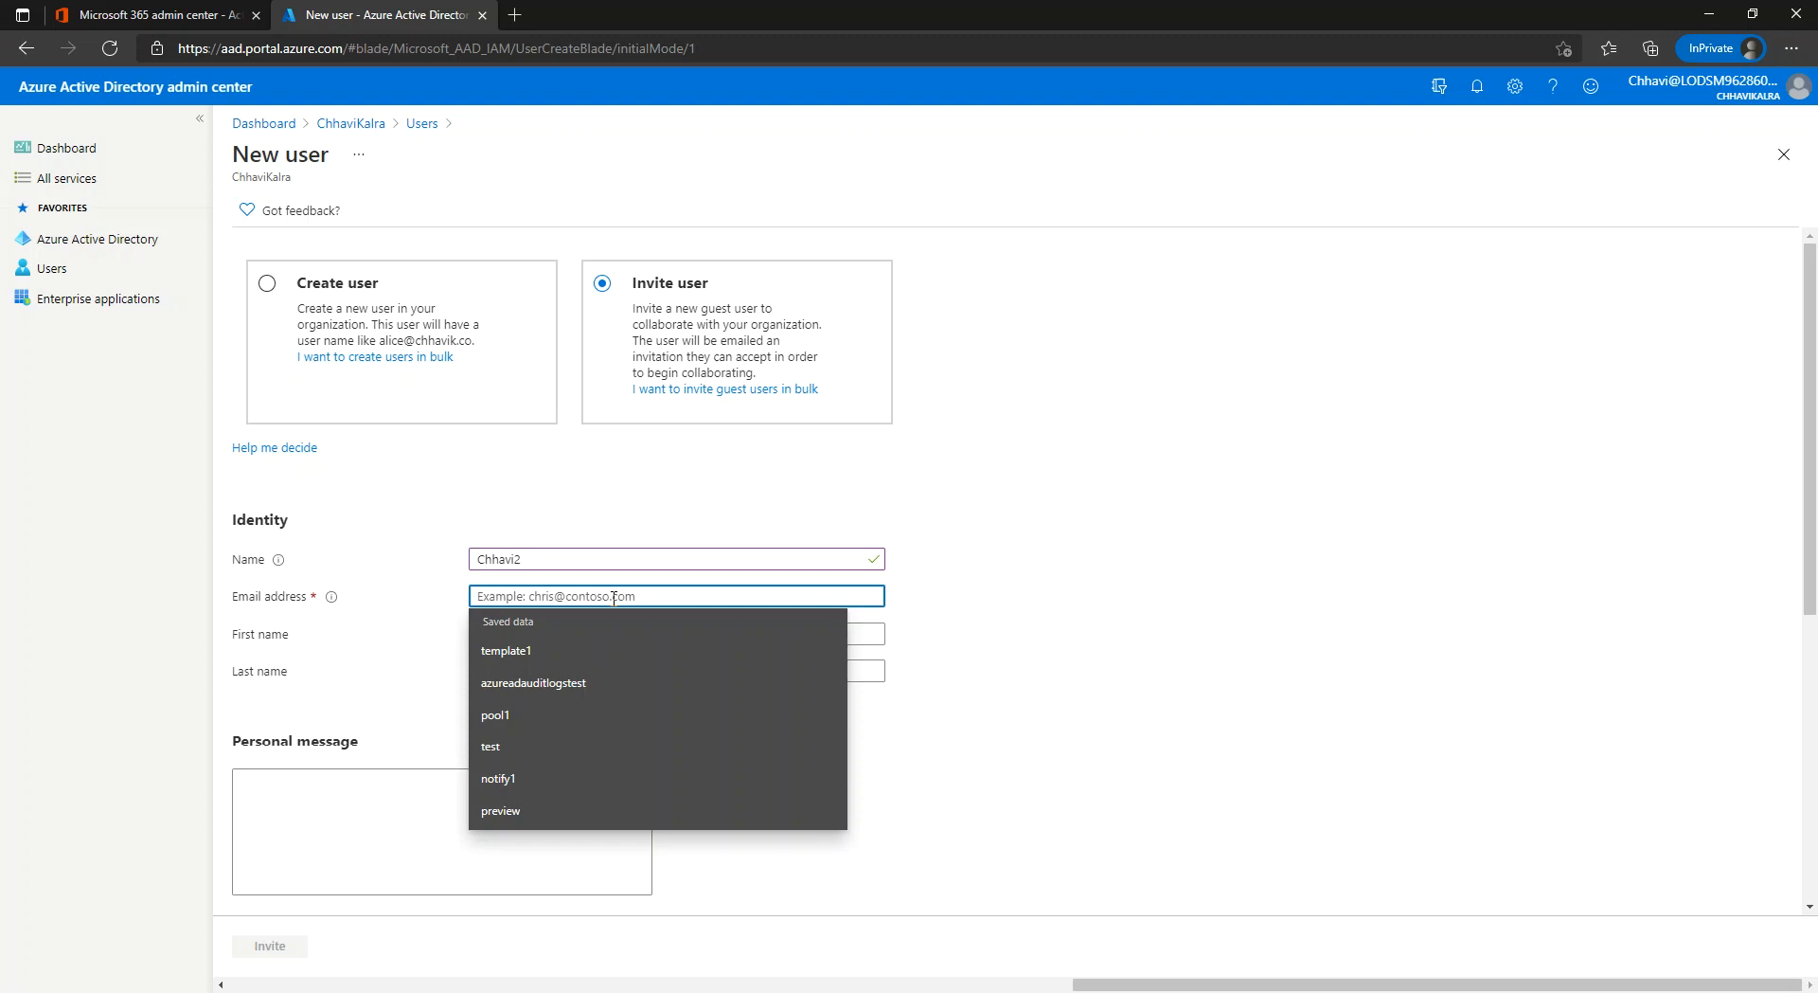
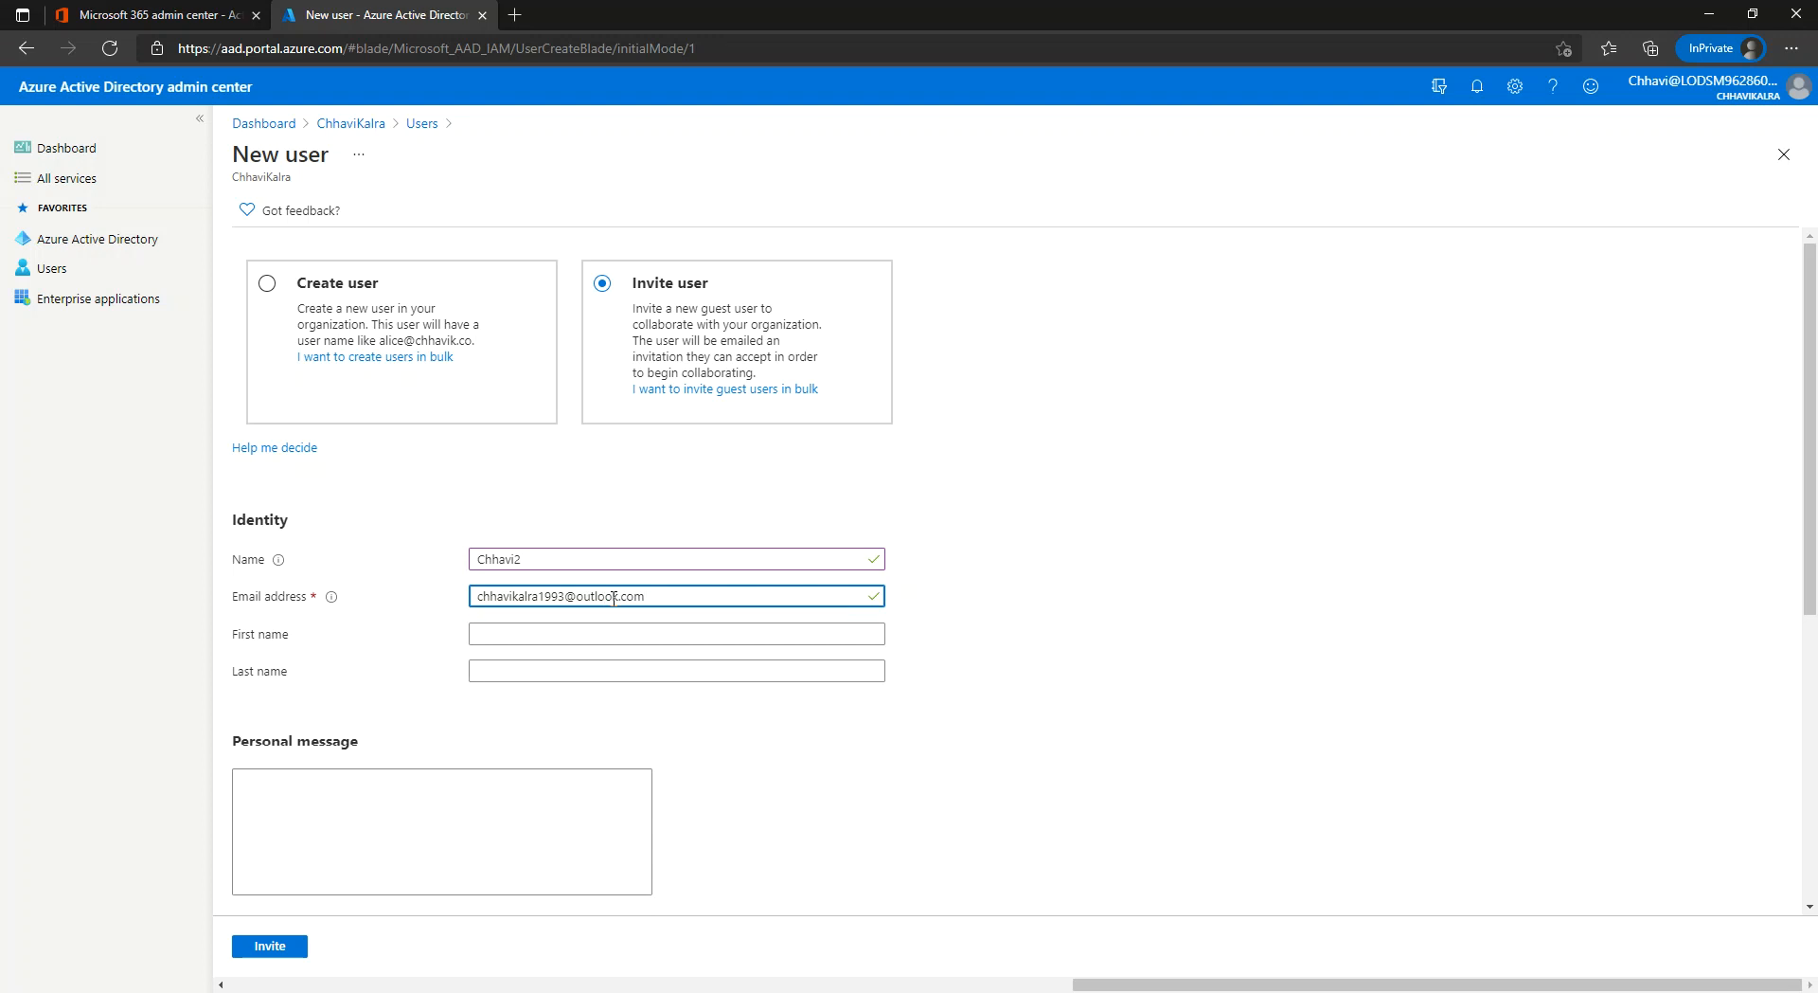
Send the invitation with the message 'You are requested to join this tenant for application access'.
left_click(463, 847)
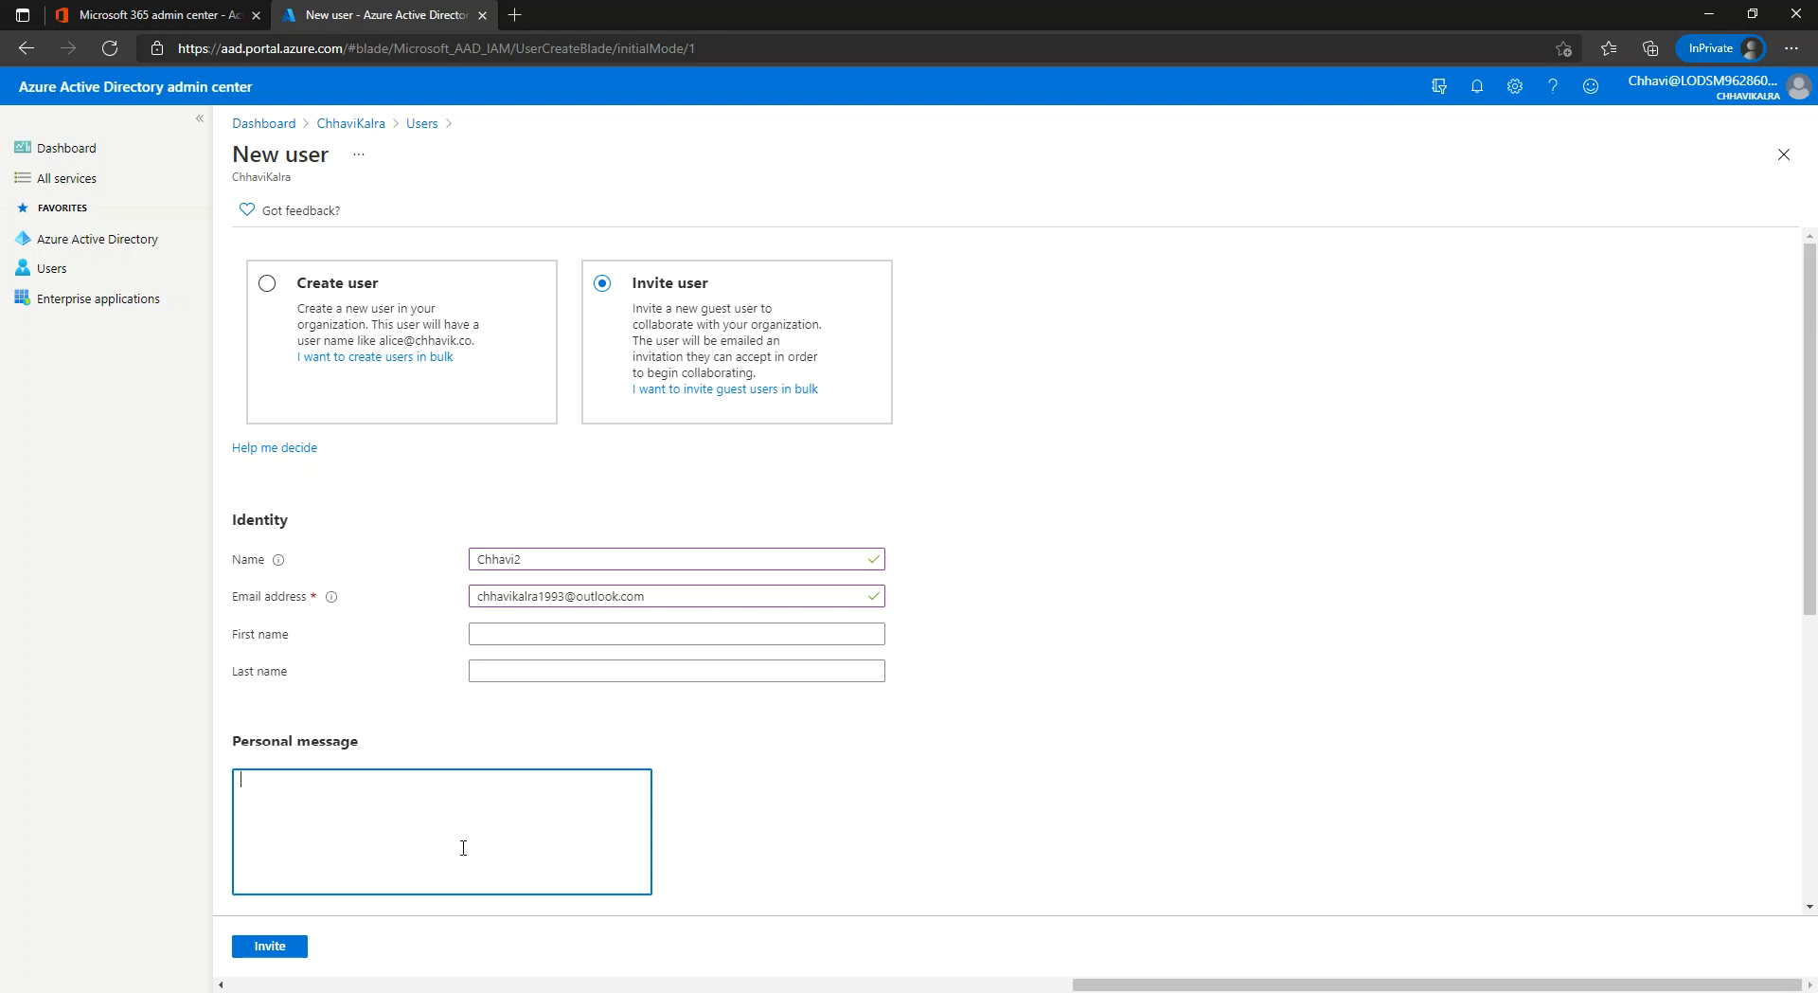
type("You are requested to join this tenant for application access.")
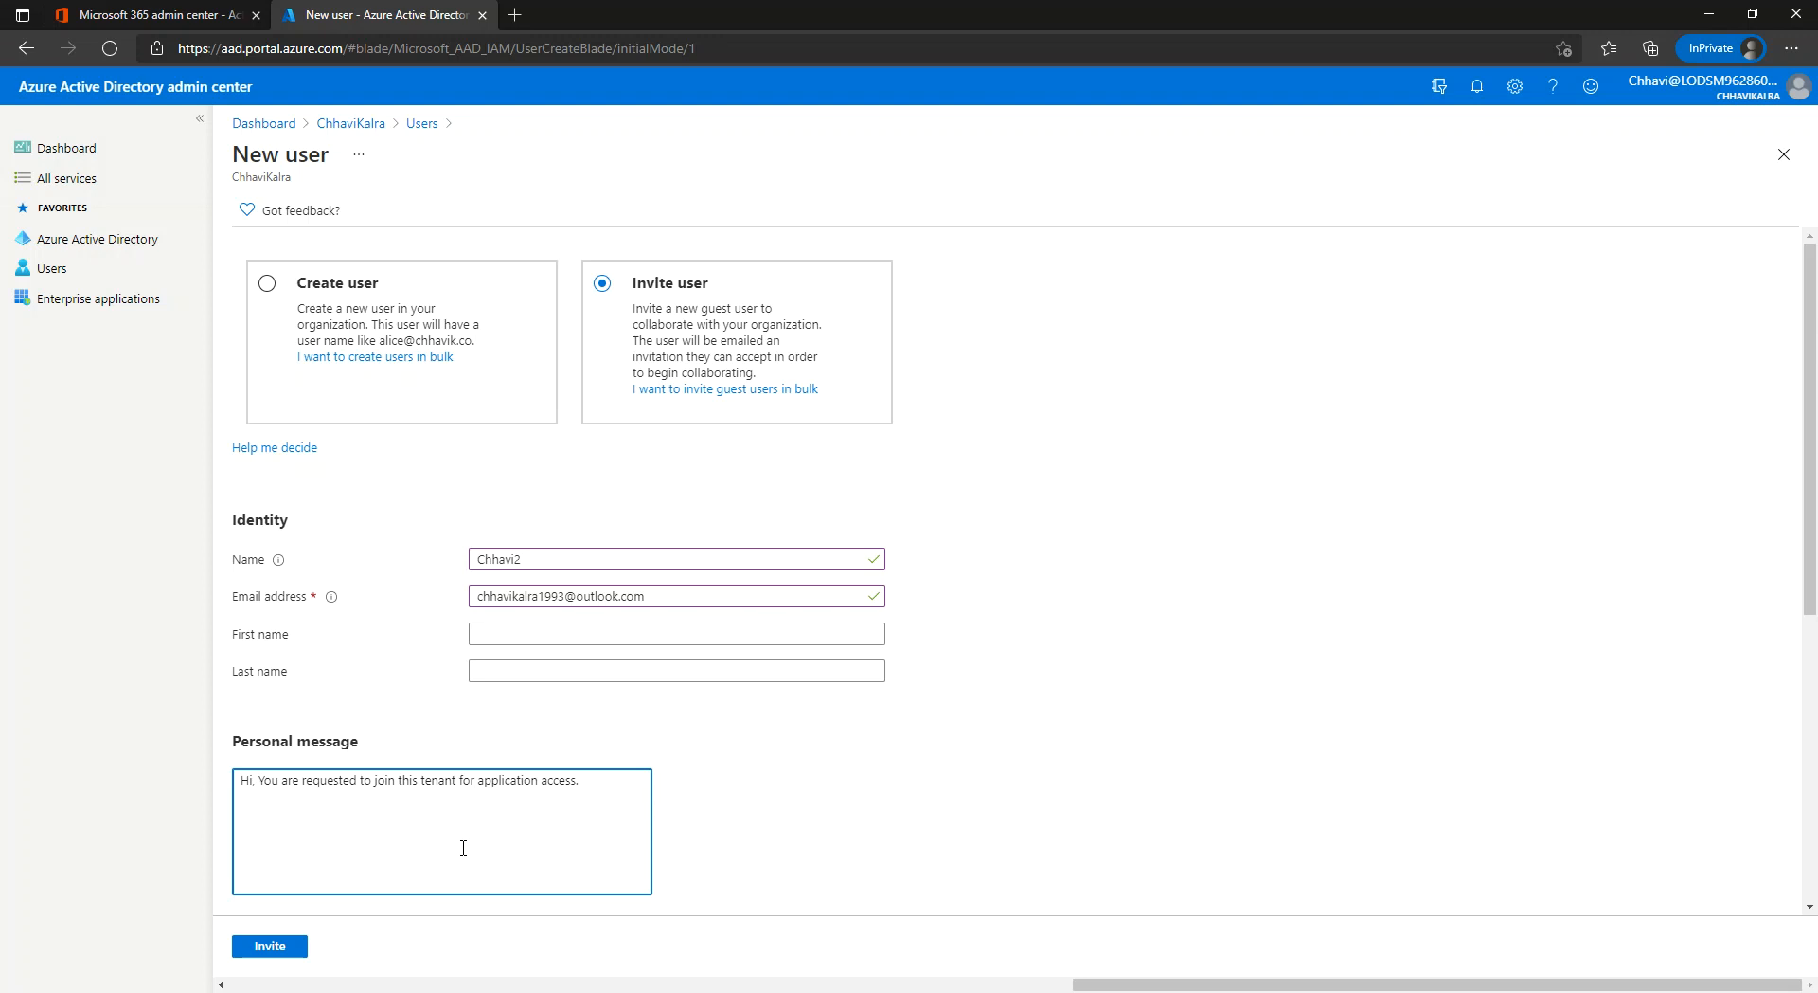
left_click(281, 947)
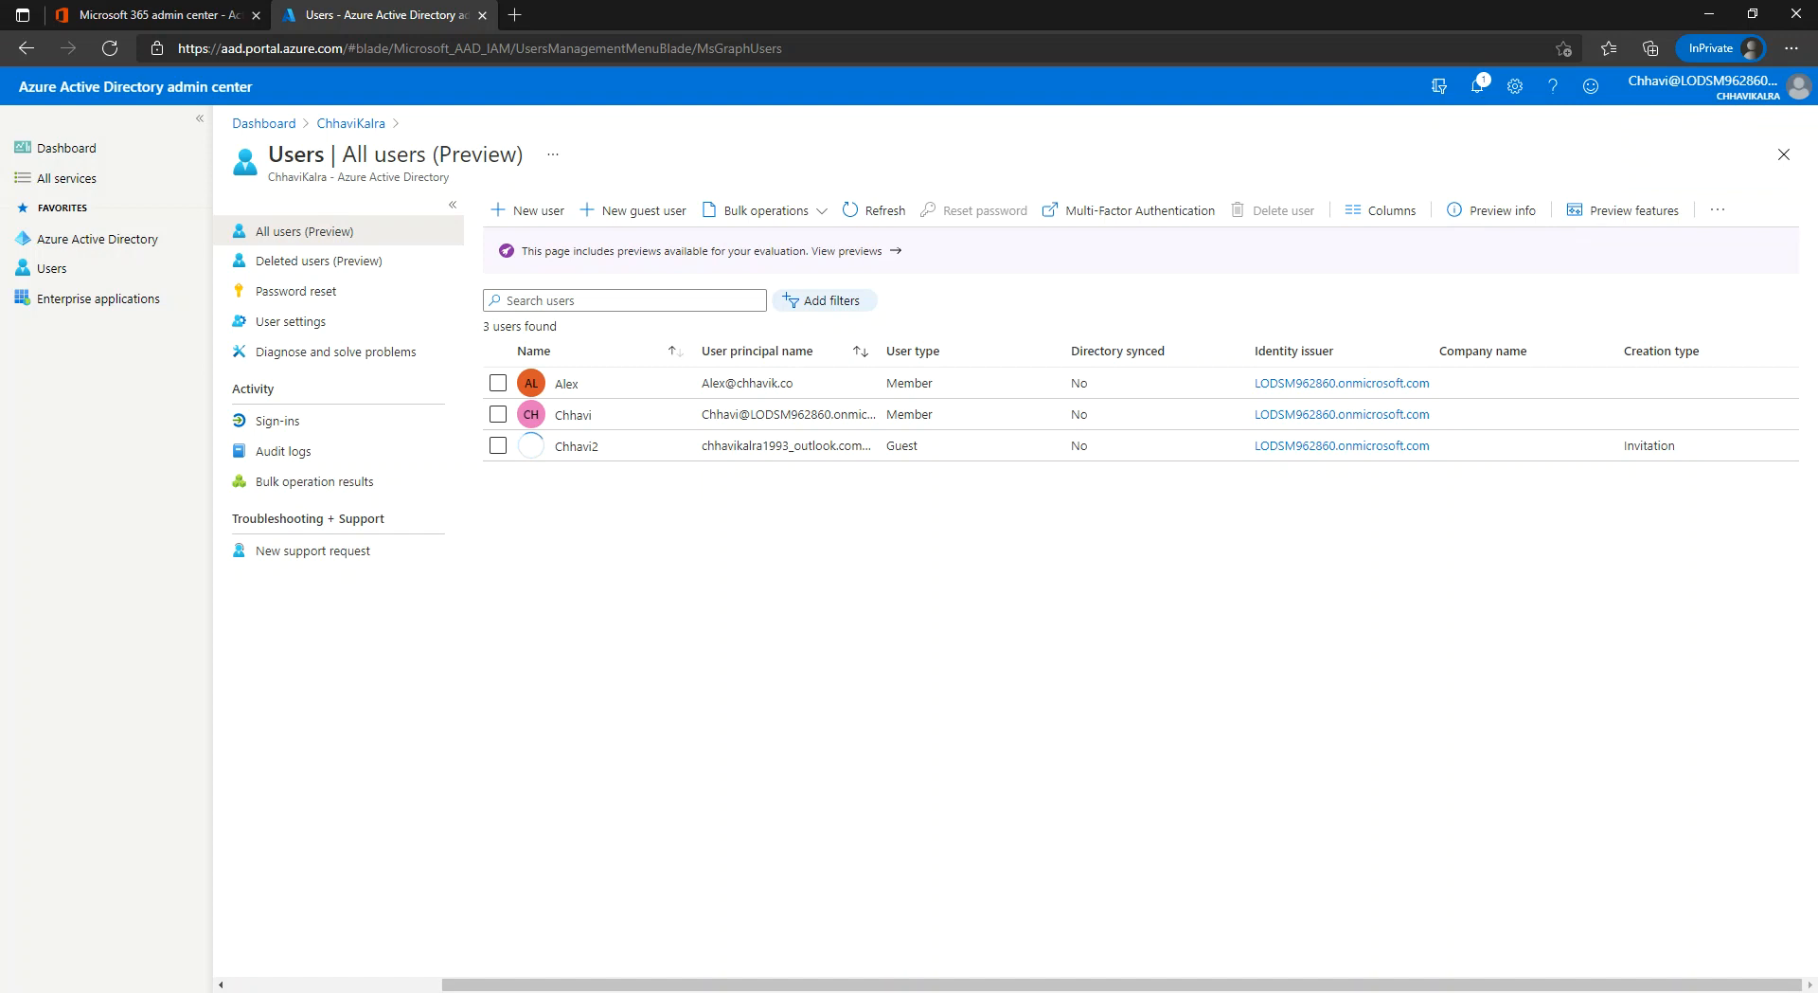
Confirm the invited guest appears in Microsoft 365 Guest users, cross-checking against the Azure AD list.
left_click(161, 16)
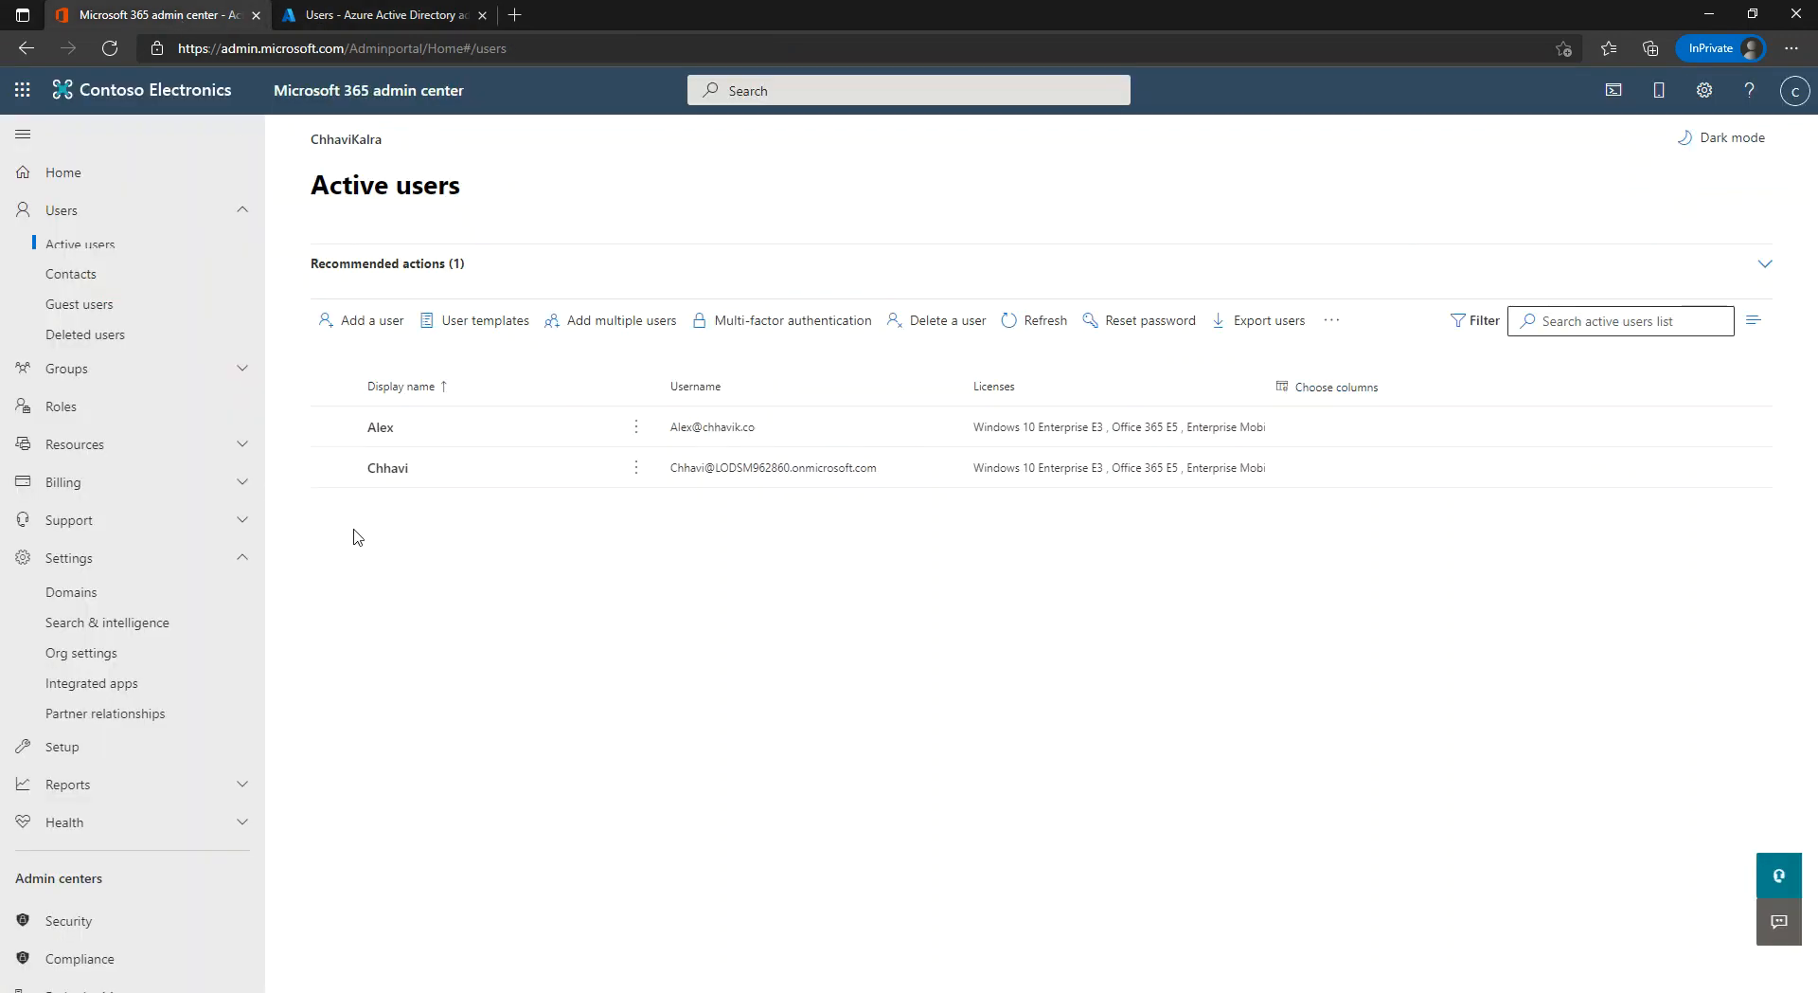
left_click(81, 308)
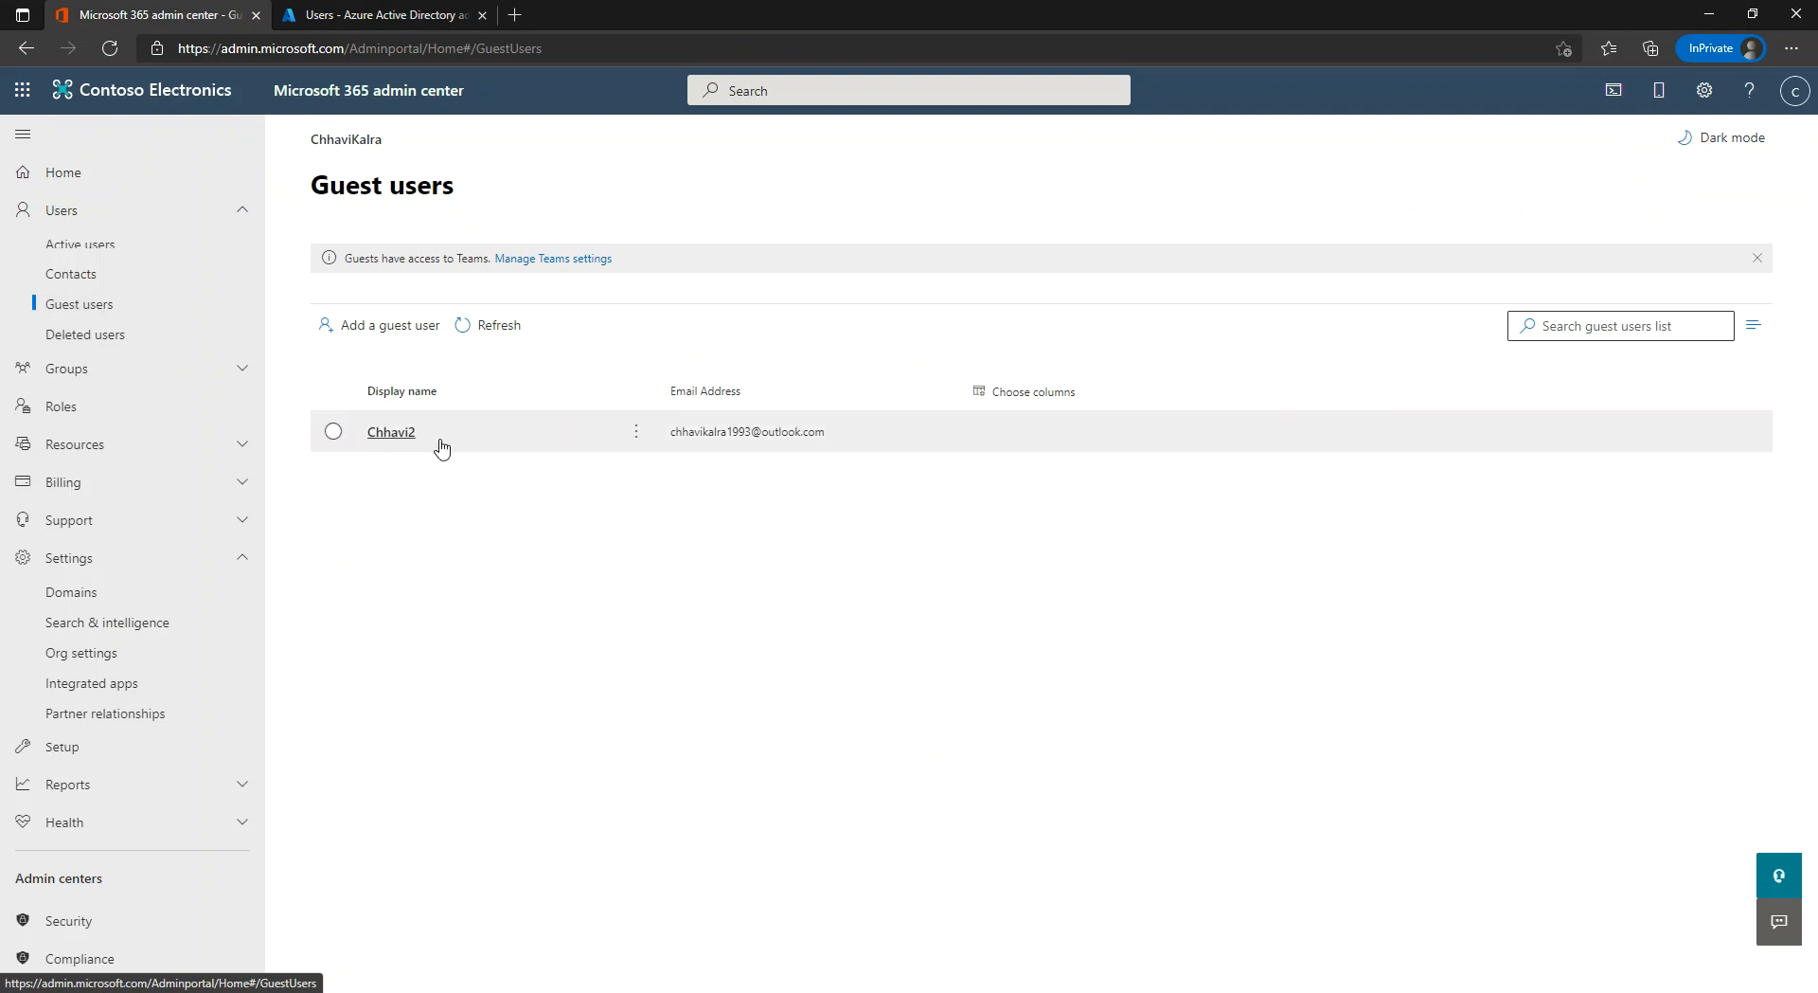
left_click(382, 15)
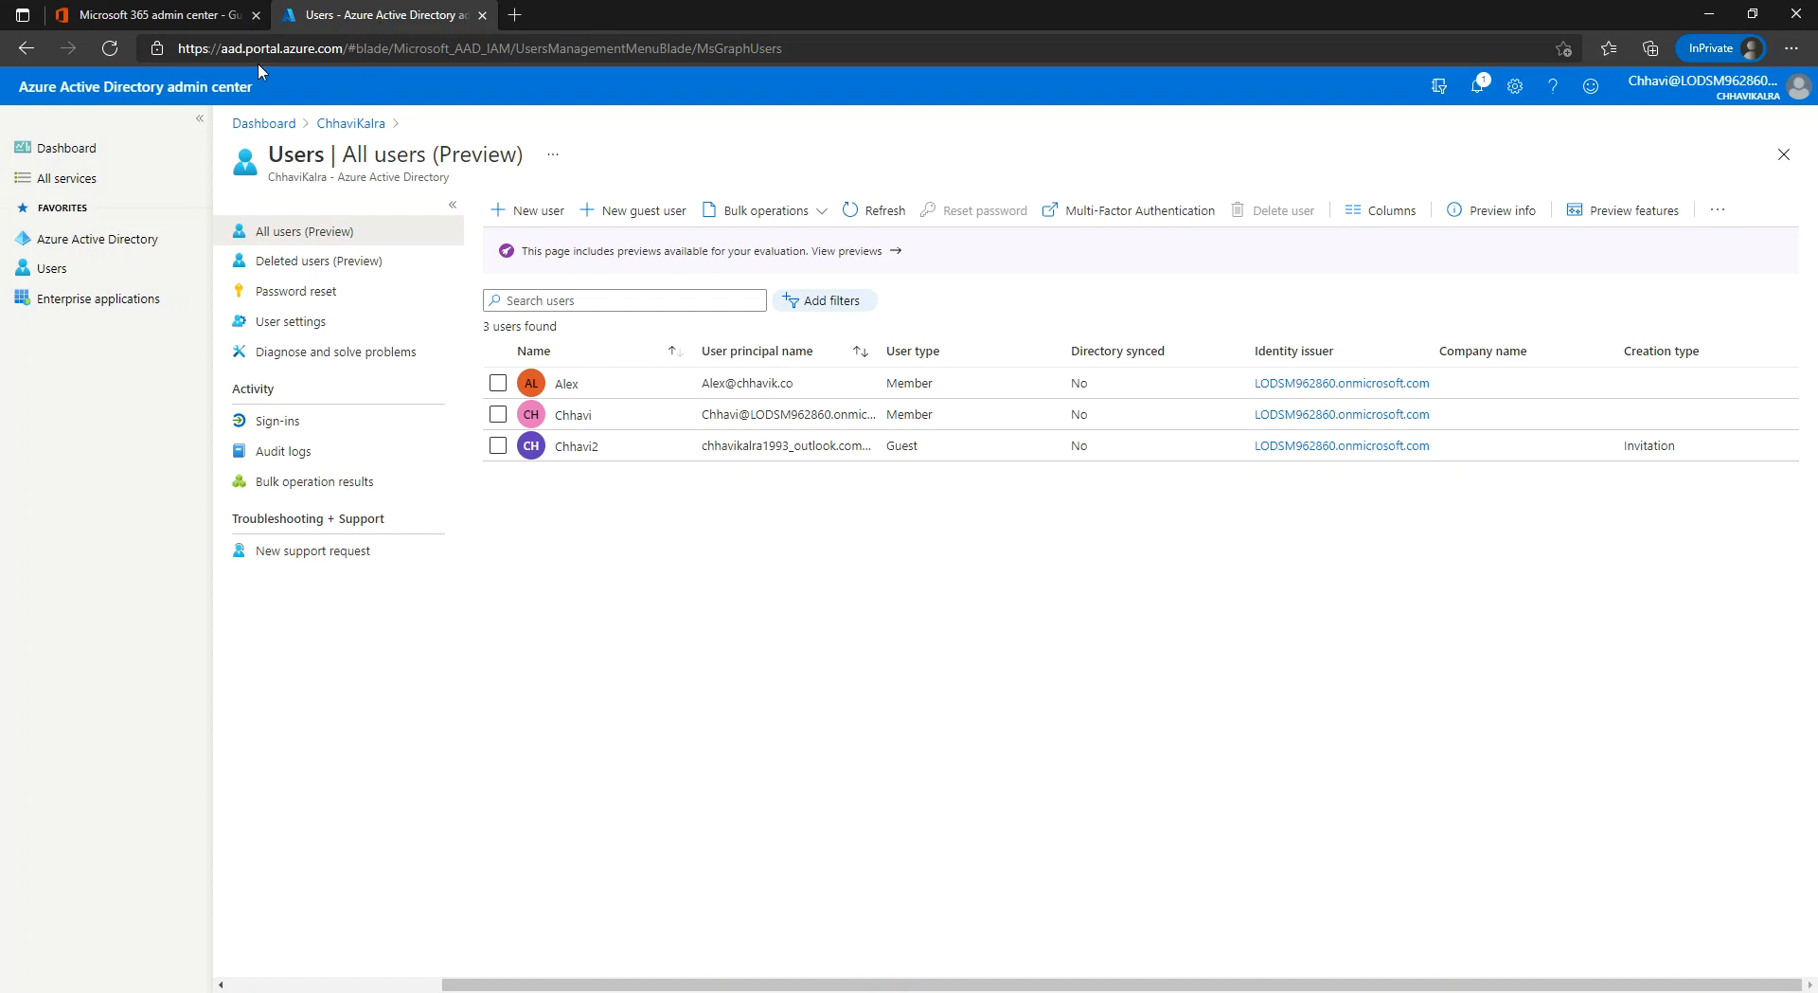
left_click(199, 16)
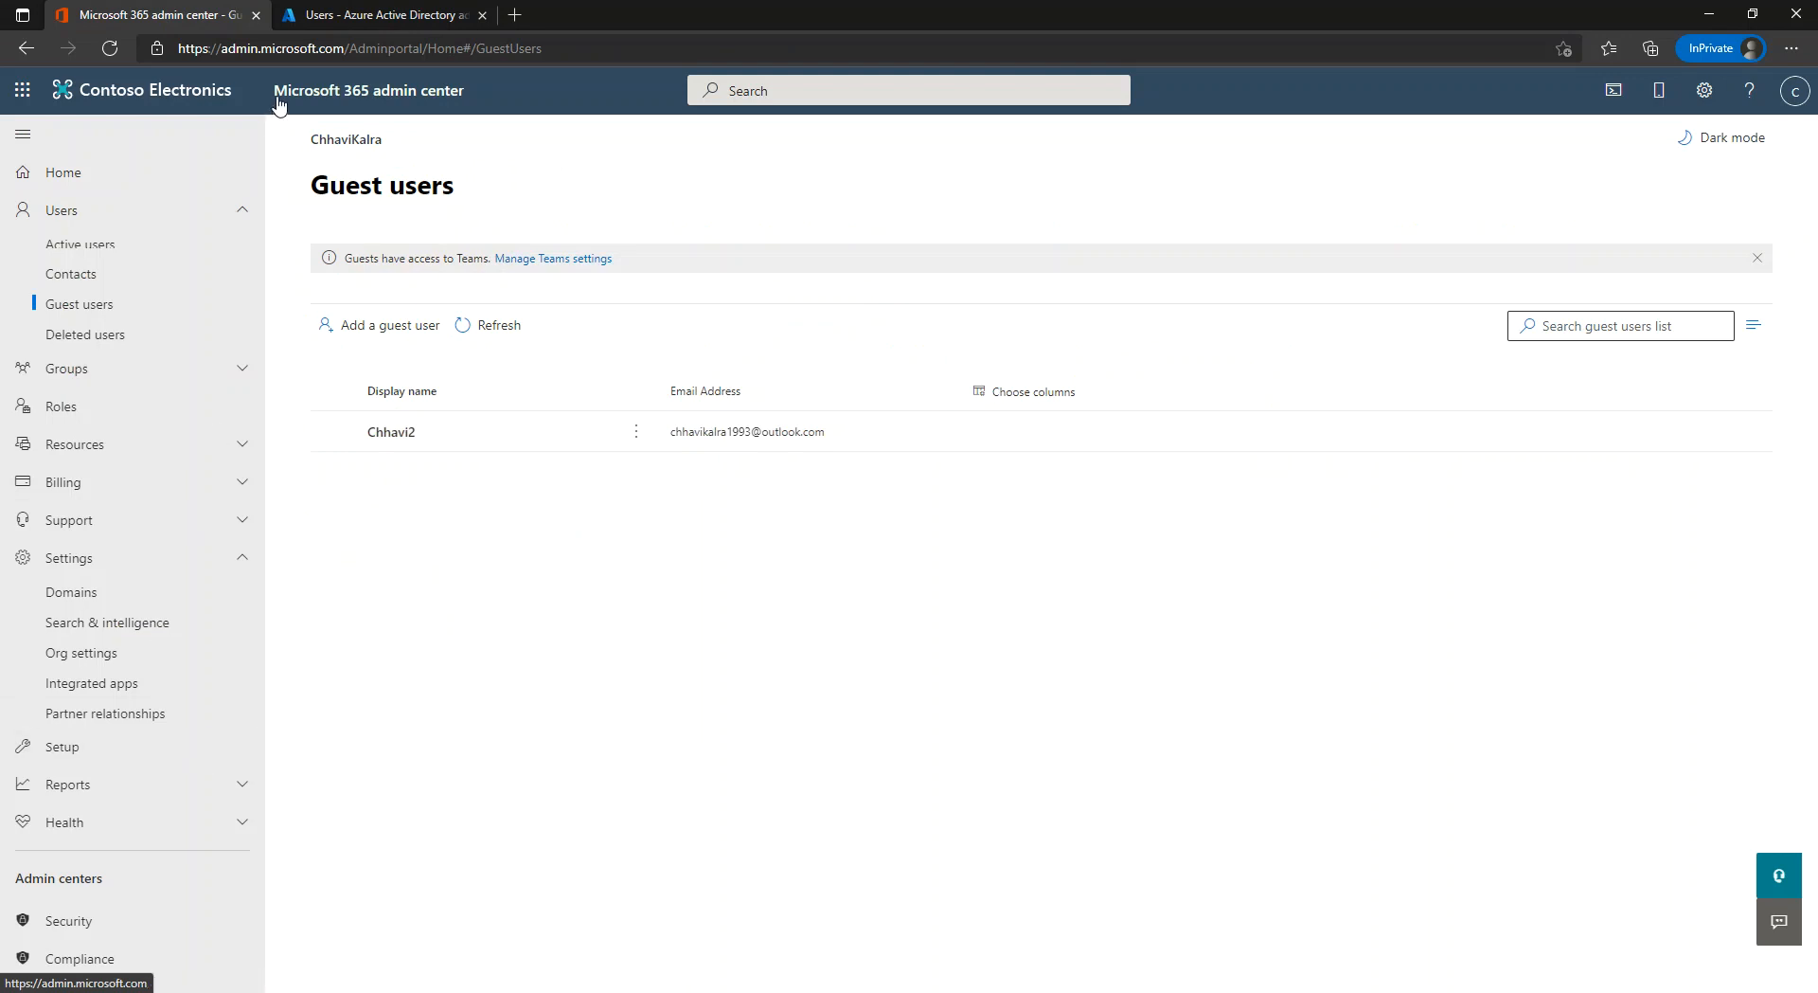
left_click(97, 369)
Open Active groups, start the Add a group wizard, then cancel it without saving.
left_click(96, 405)
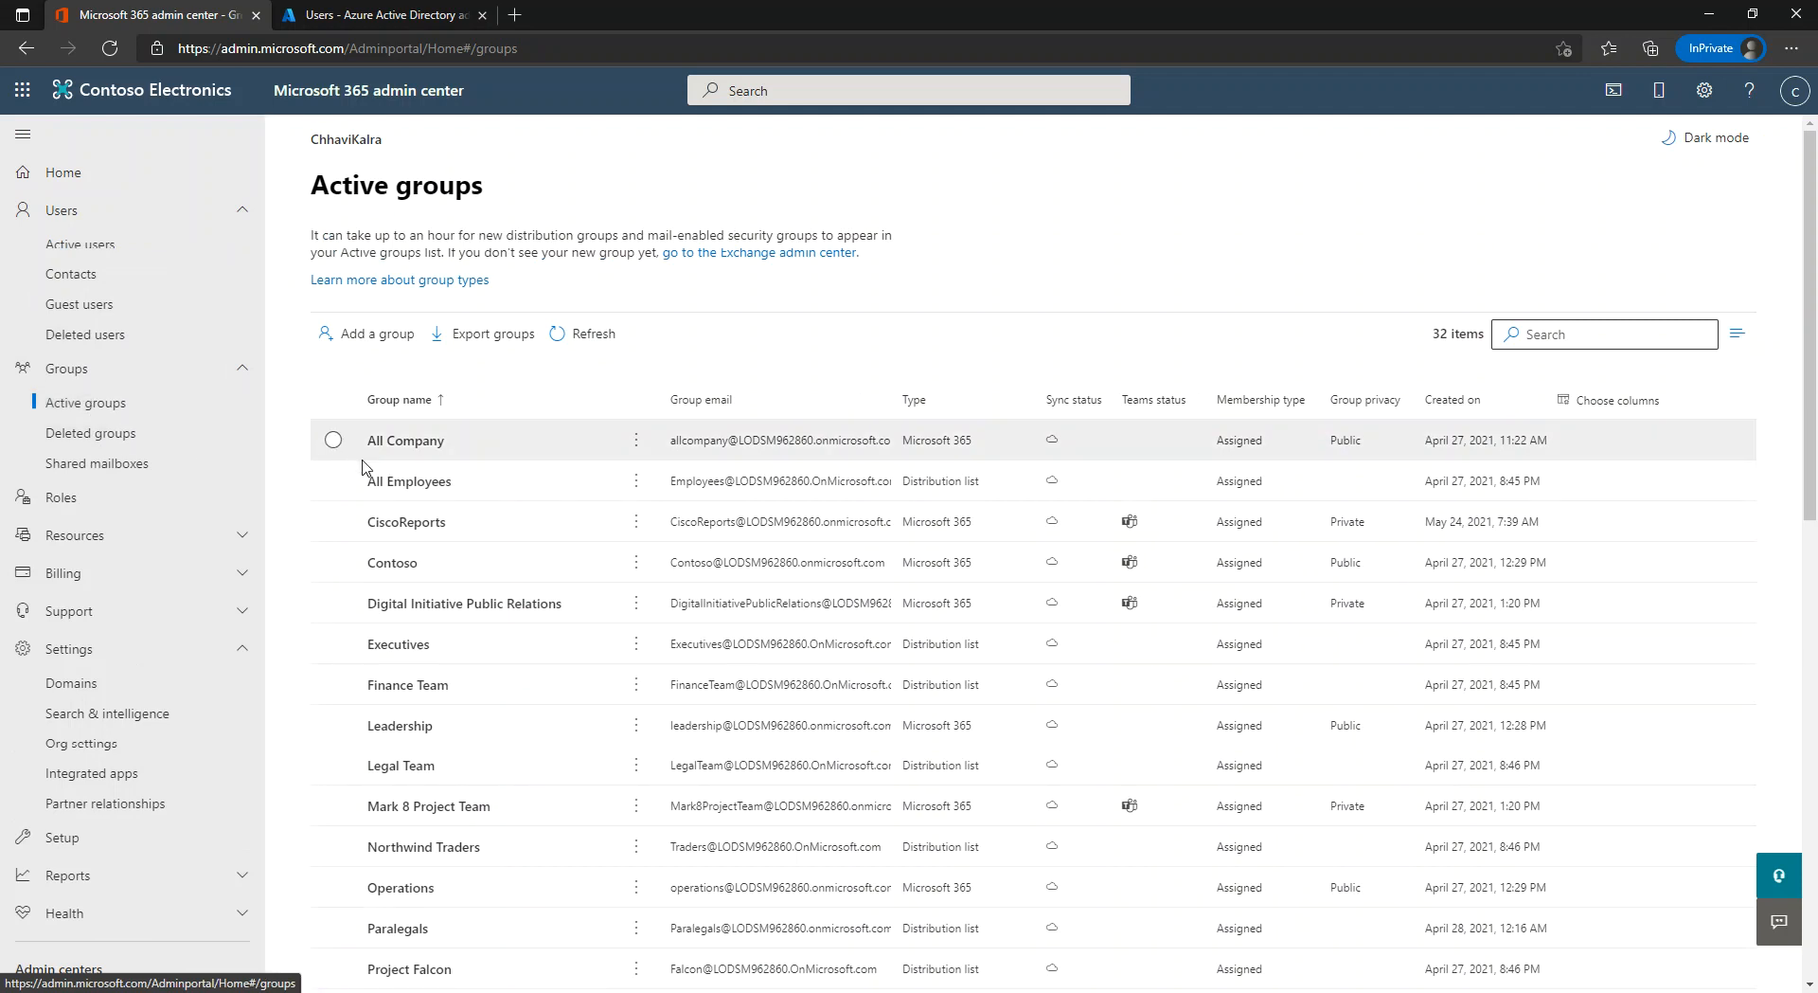
left_click(348, 339)
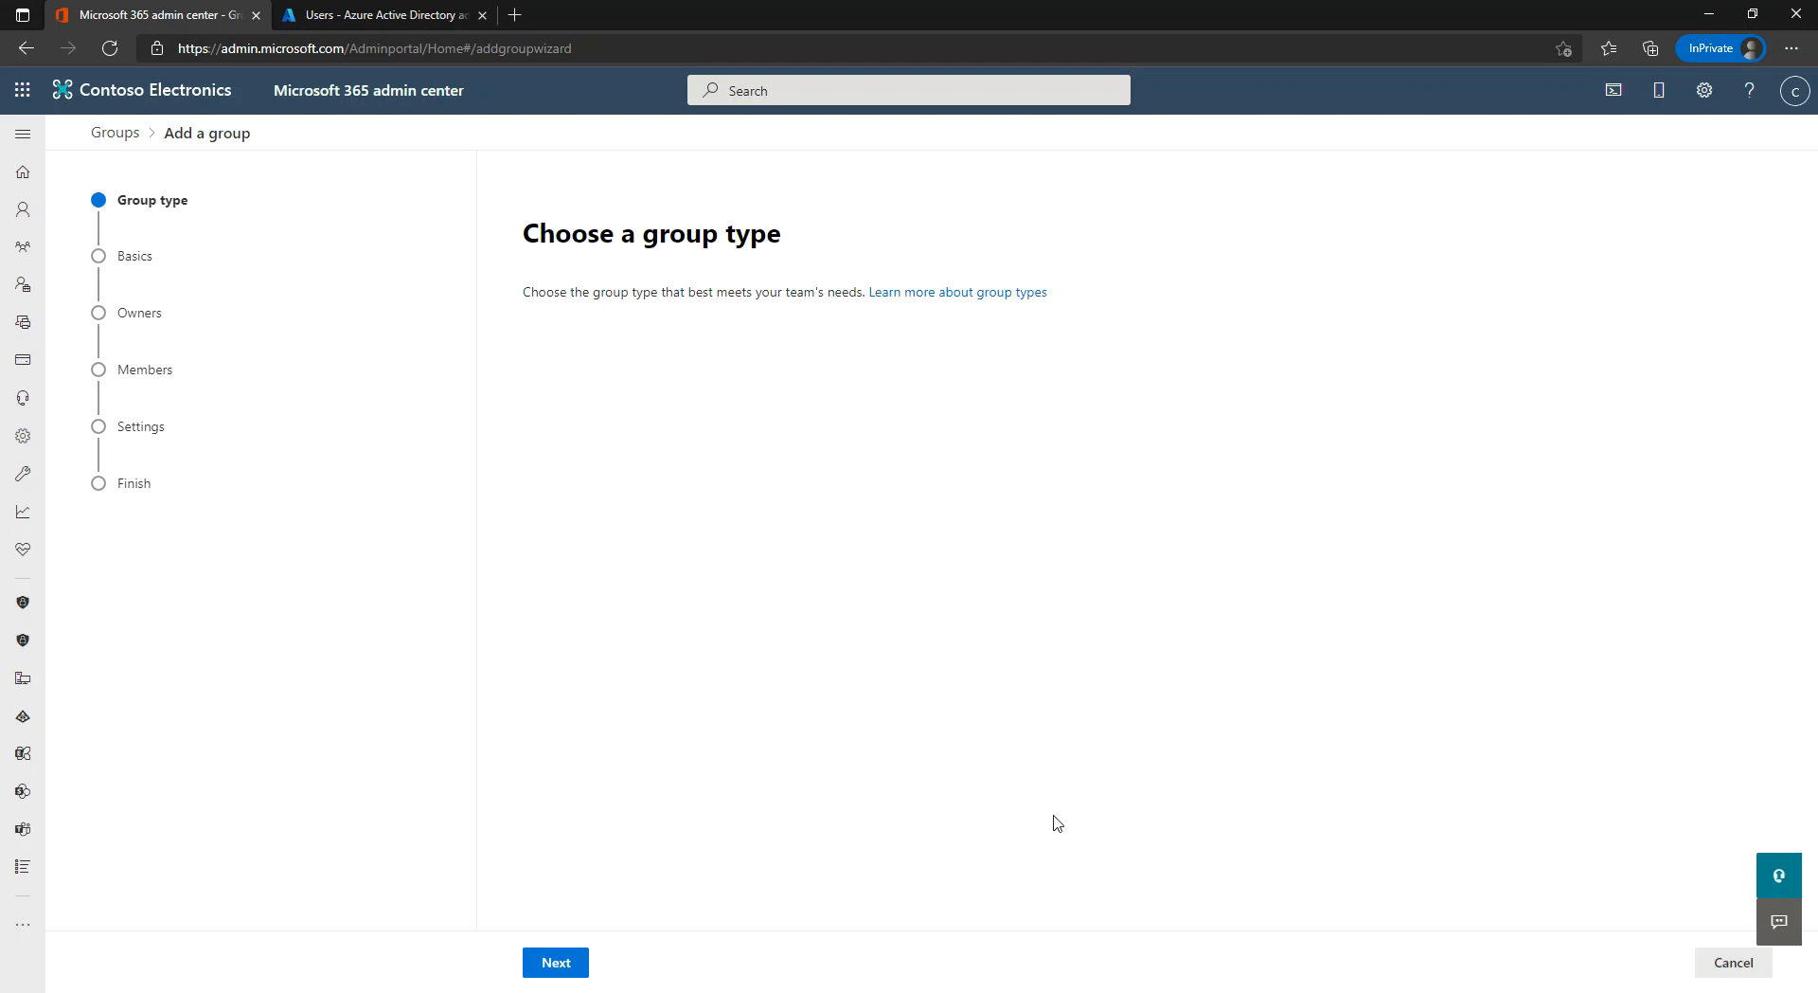
left_click(560, 964)
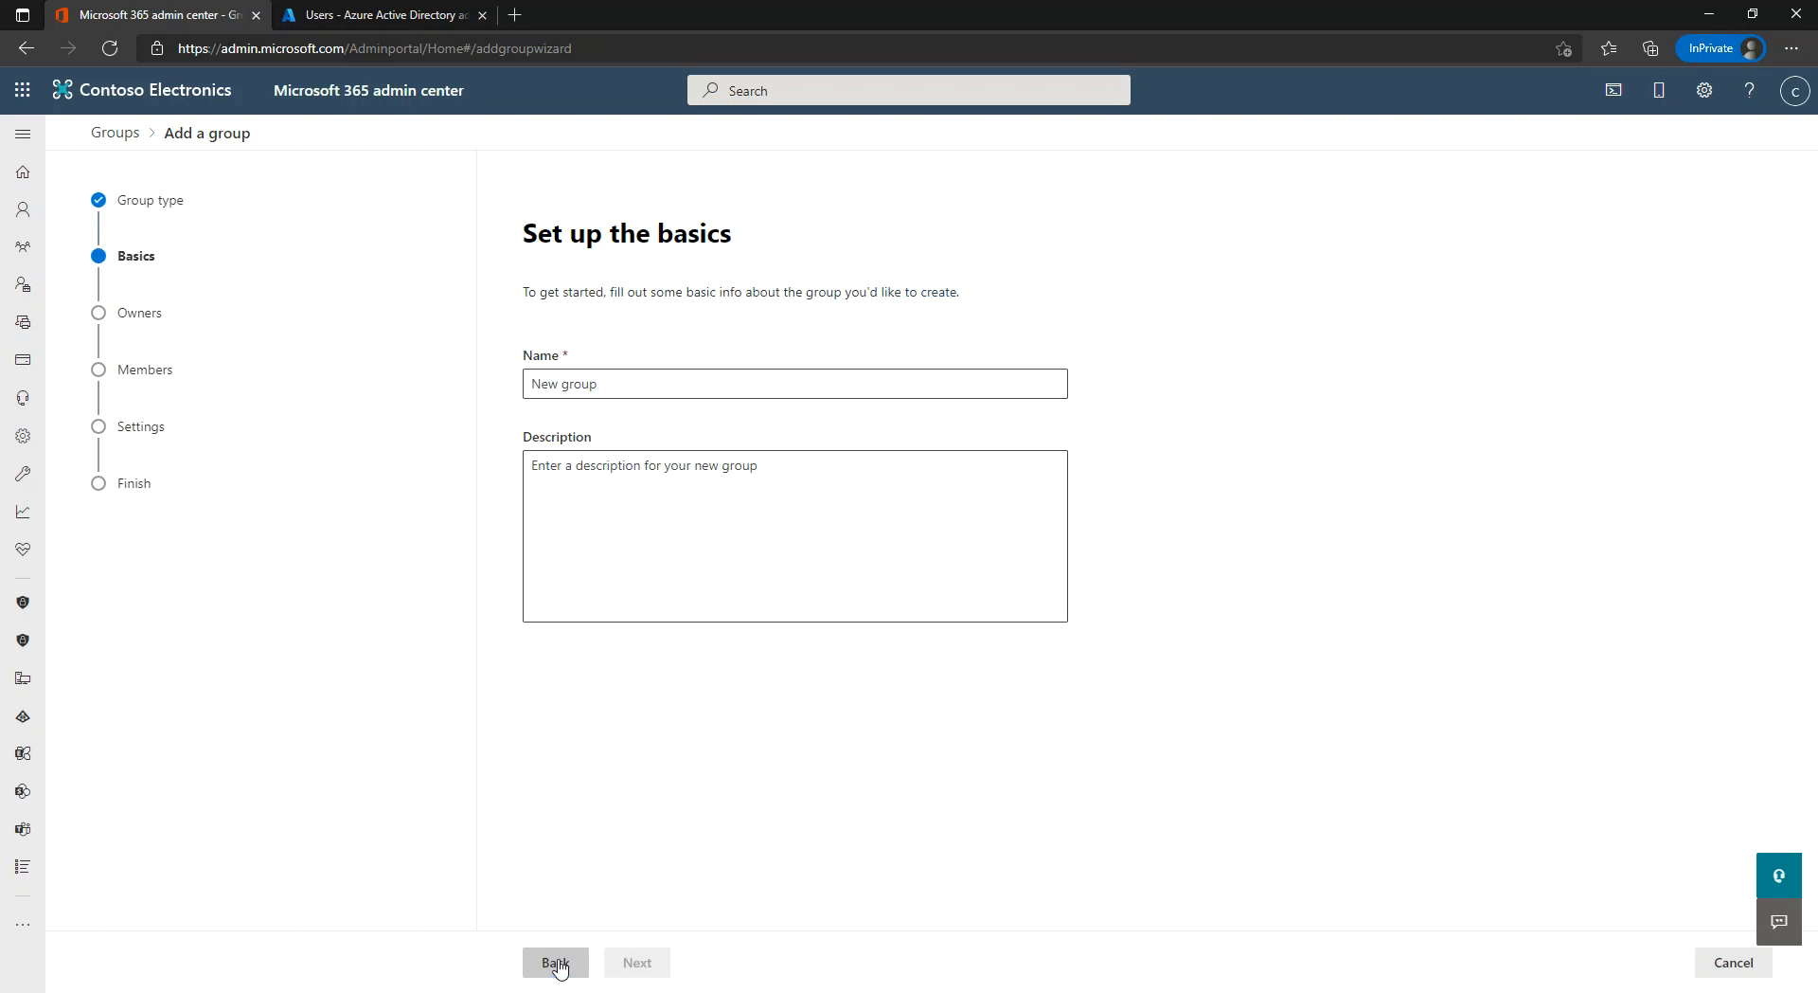
left_click(546, 964)
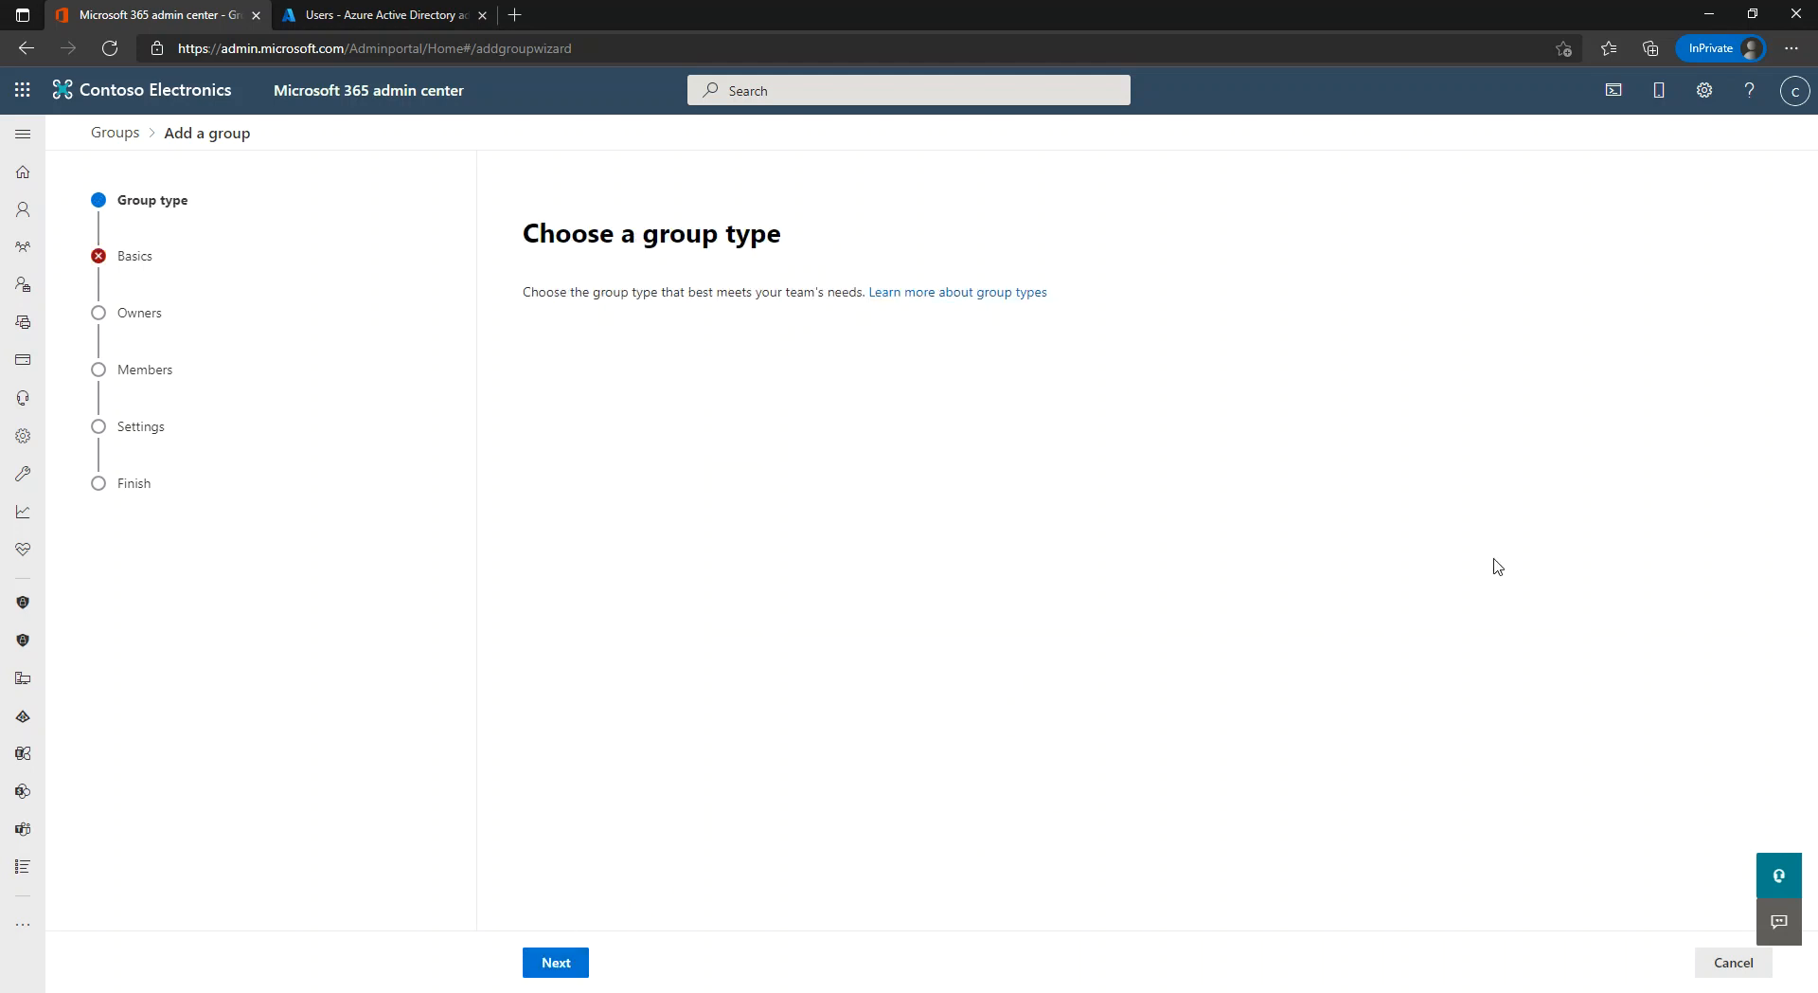
left_click(1729, 962)
left_click(790, 568)
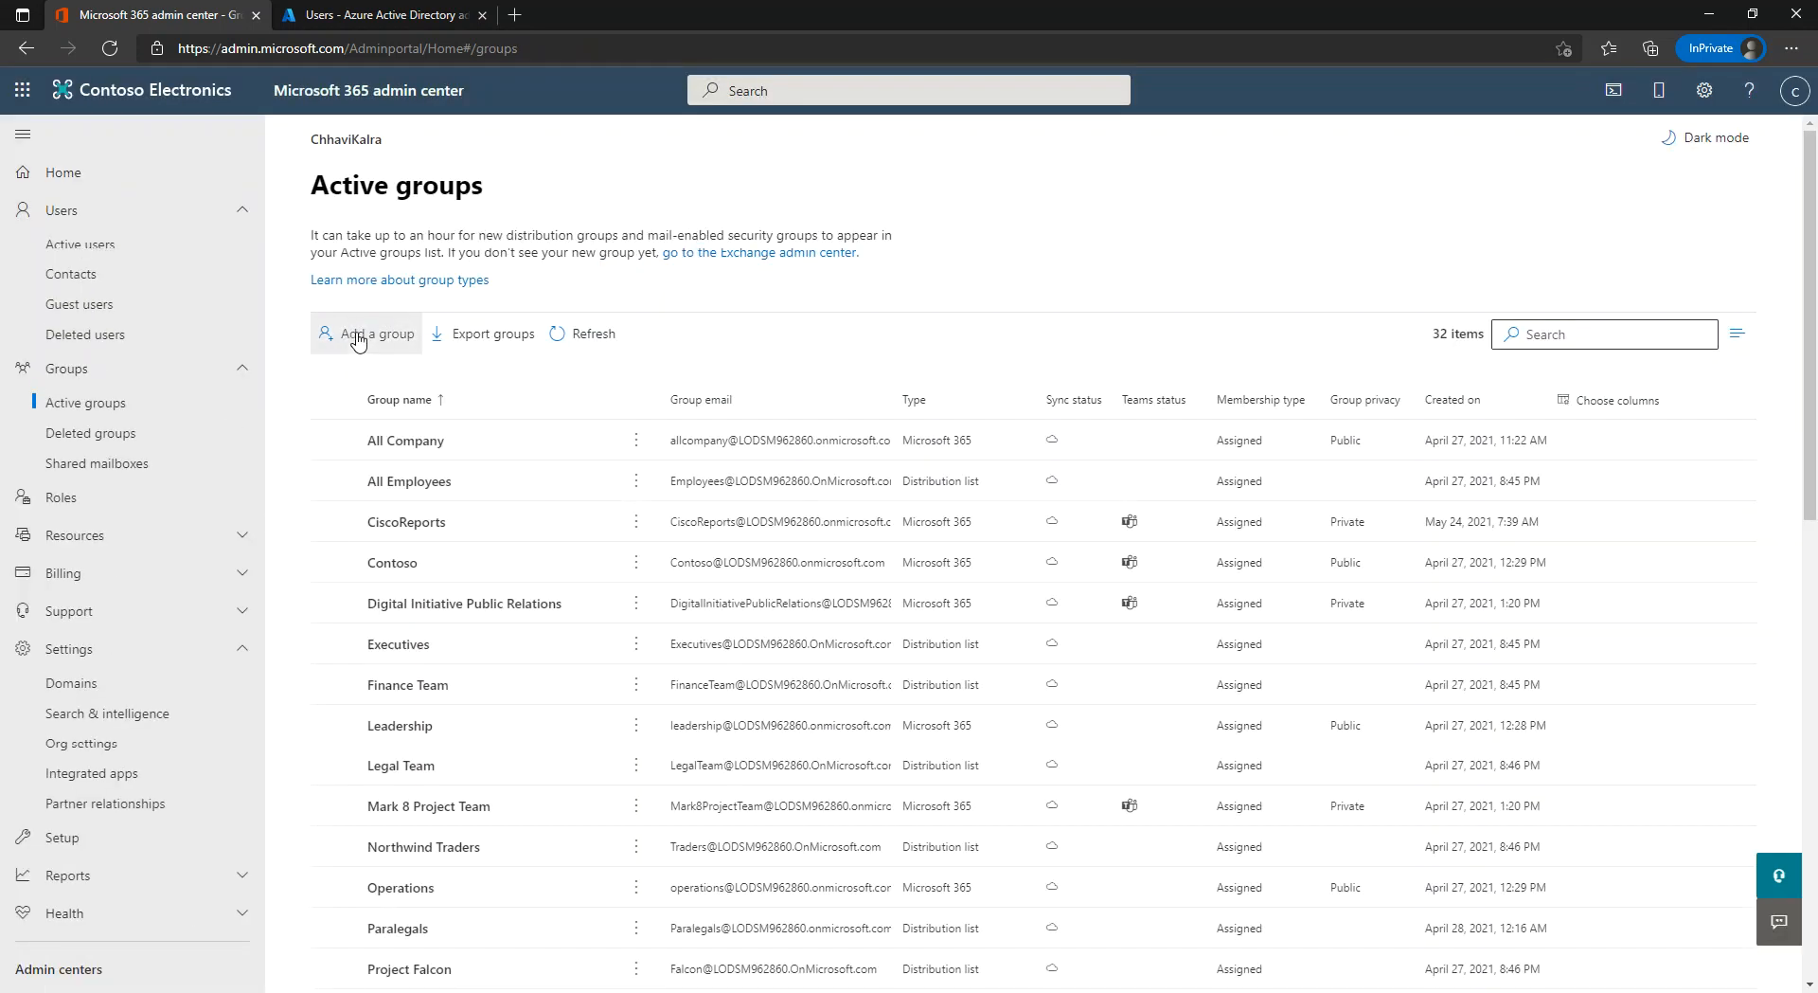
Restart Add a group, compare Distribution, Security and Mail-enabled security, then choose Microsoft 365 (recommended).
left_click(357, 336)
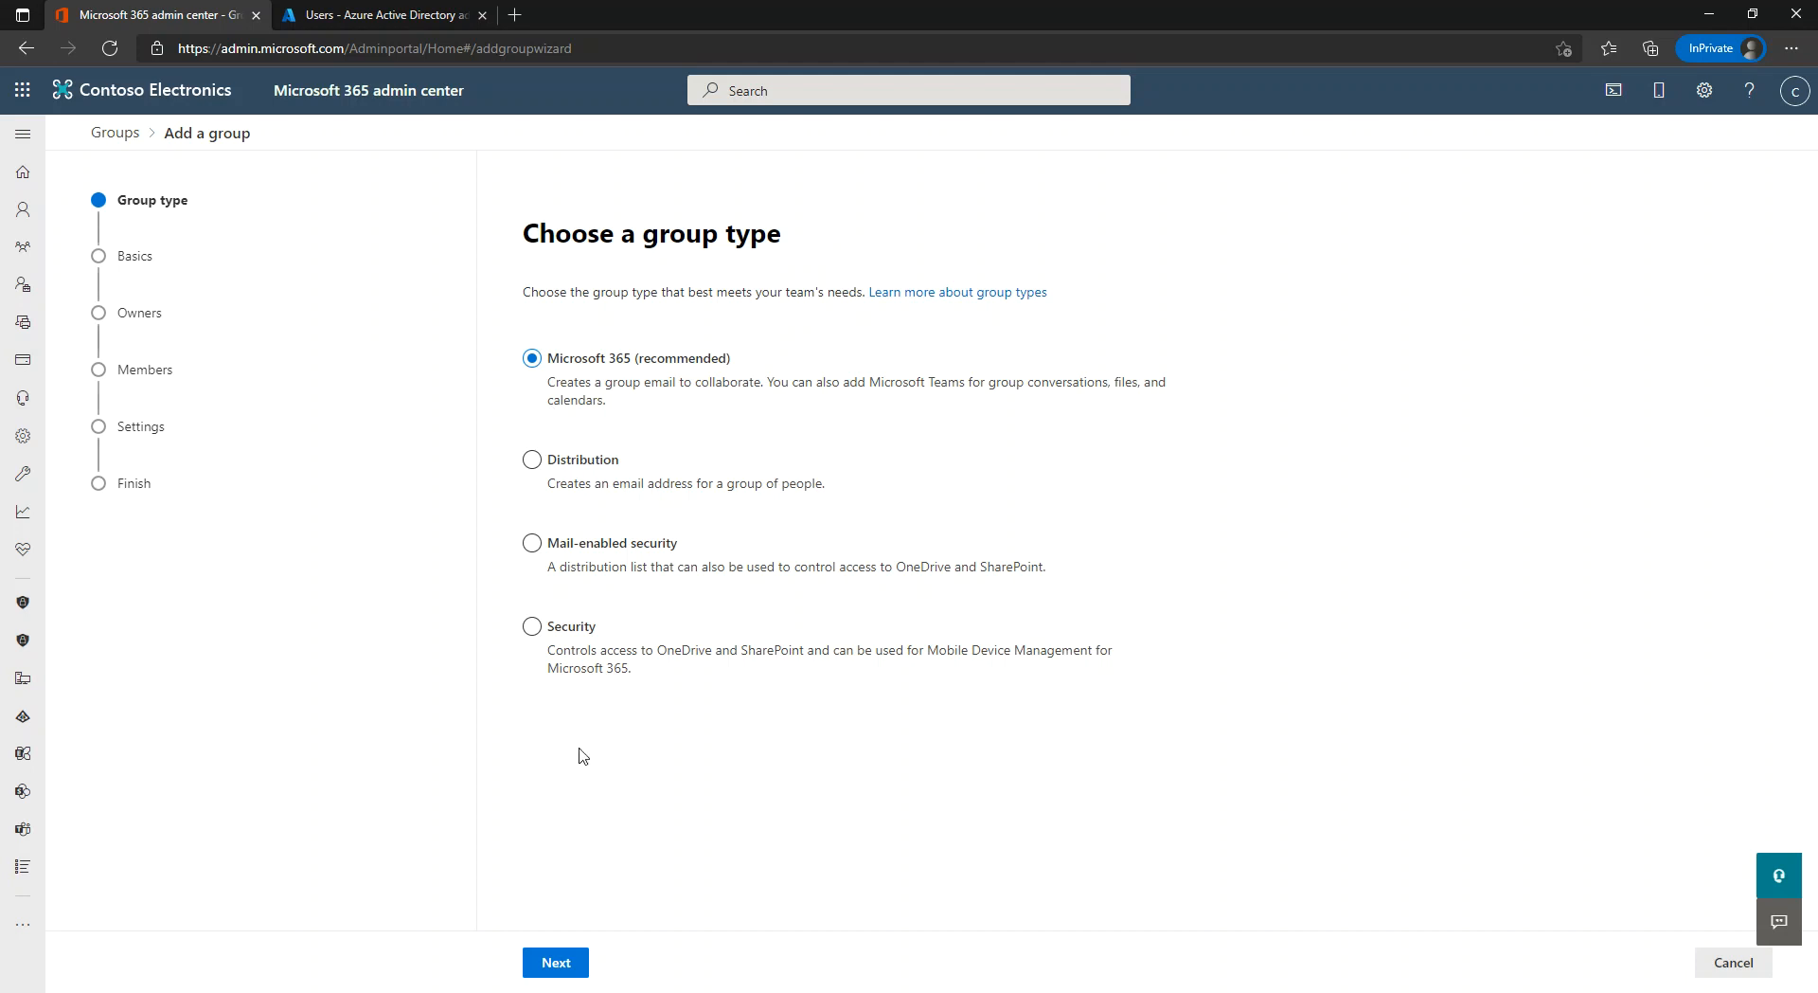
left_click(533, 464)
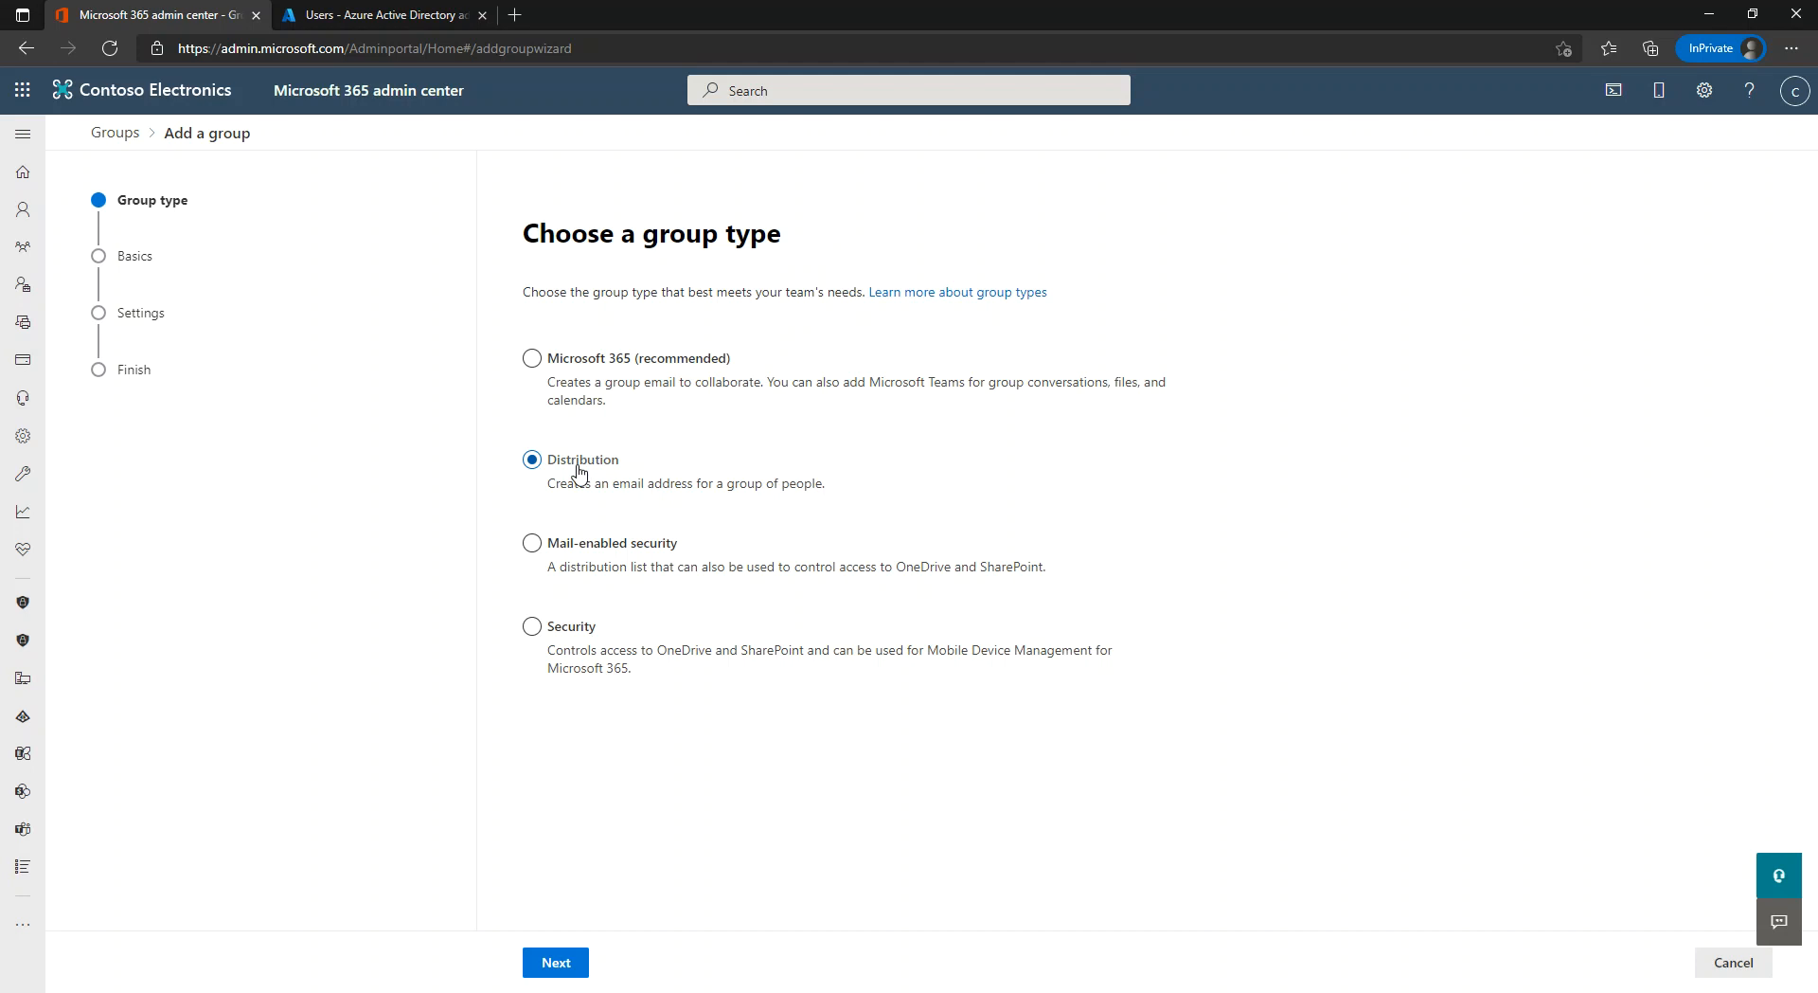
left_click(602, 558)
left_click(562, 637)
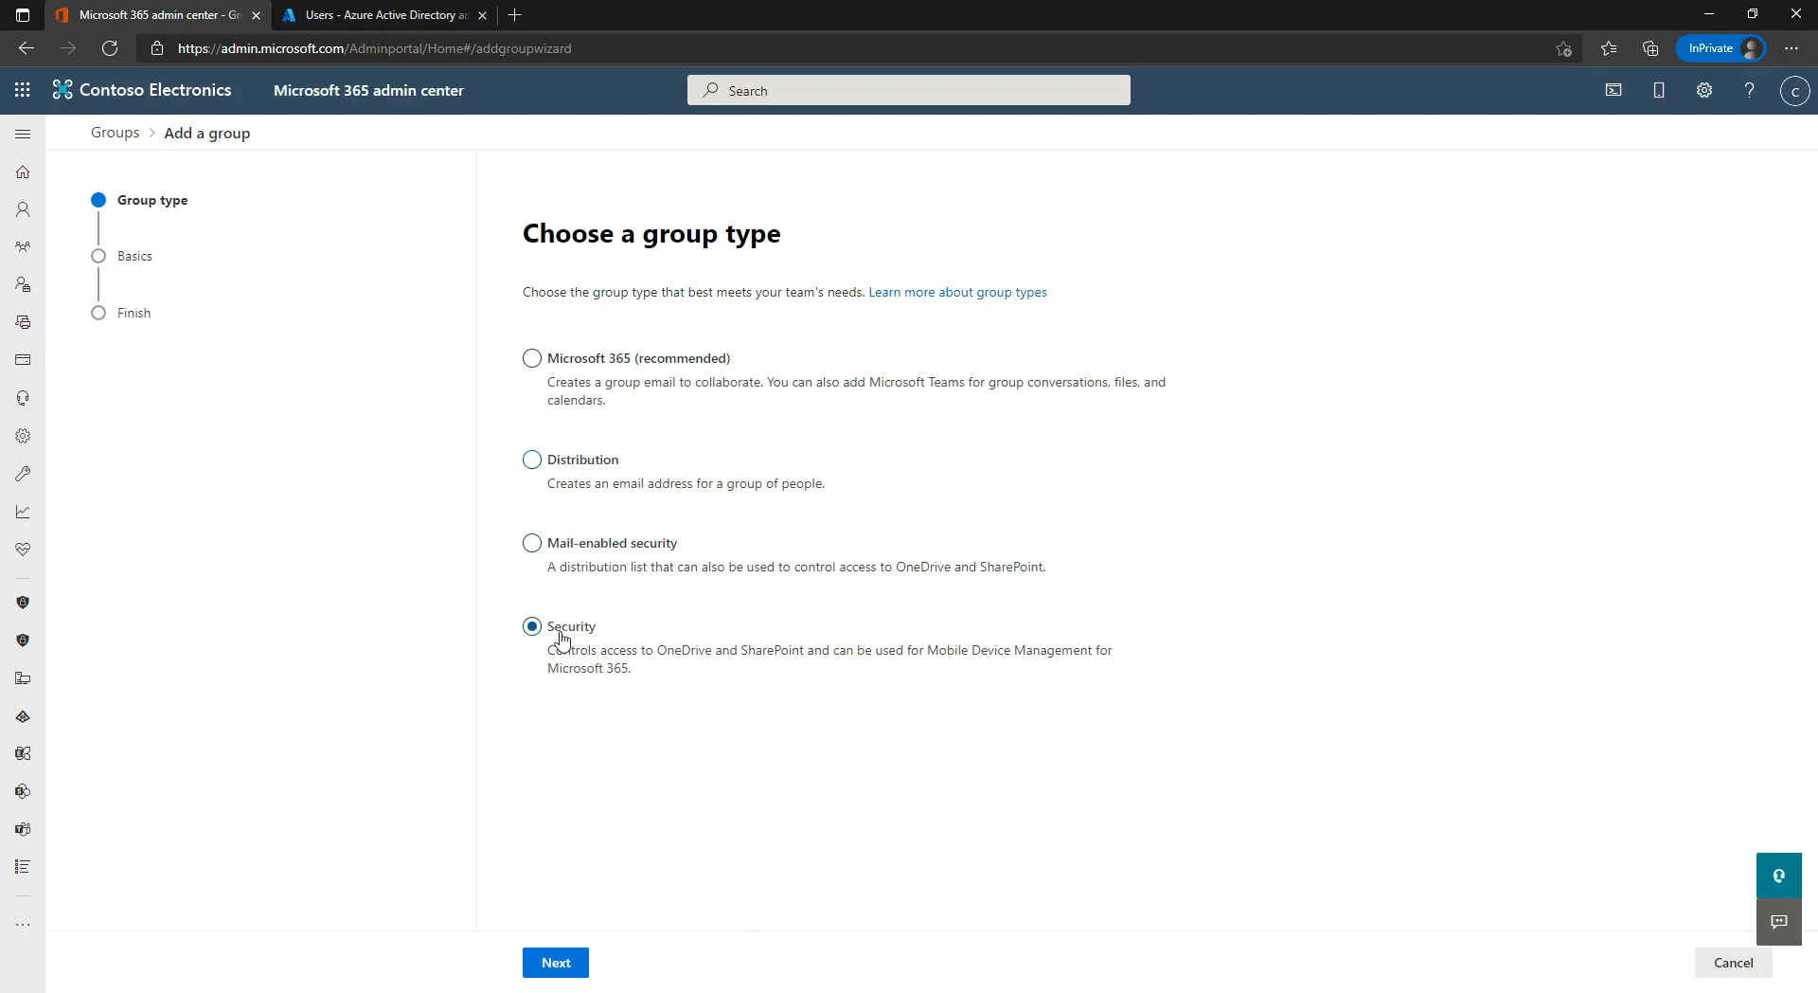
left_click(581, 555)
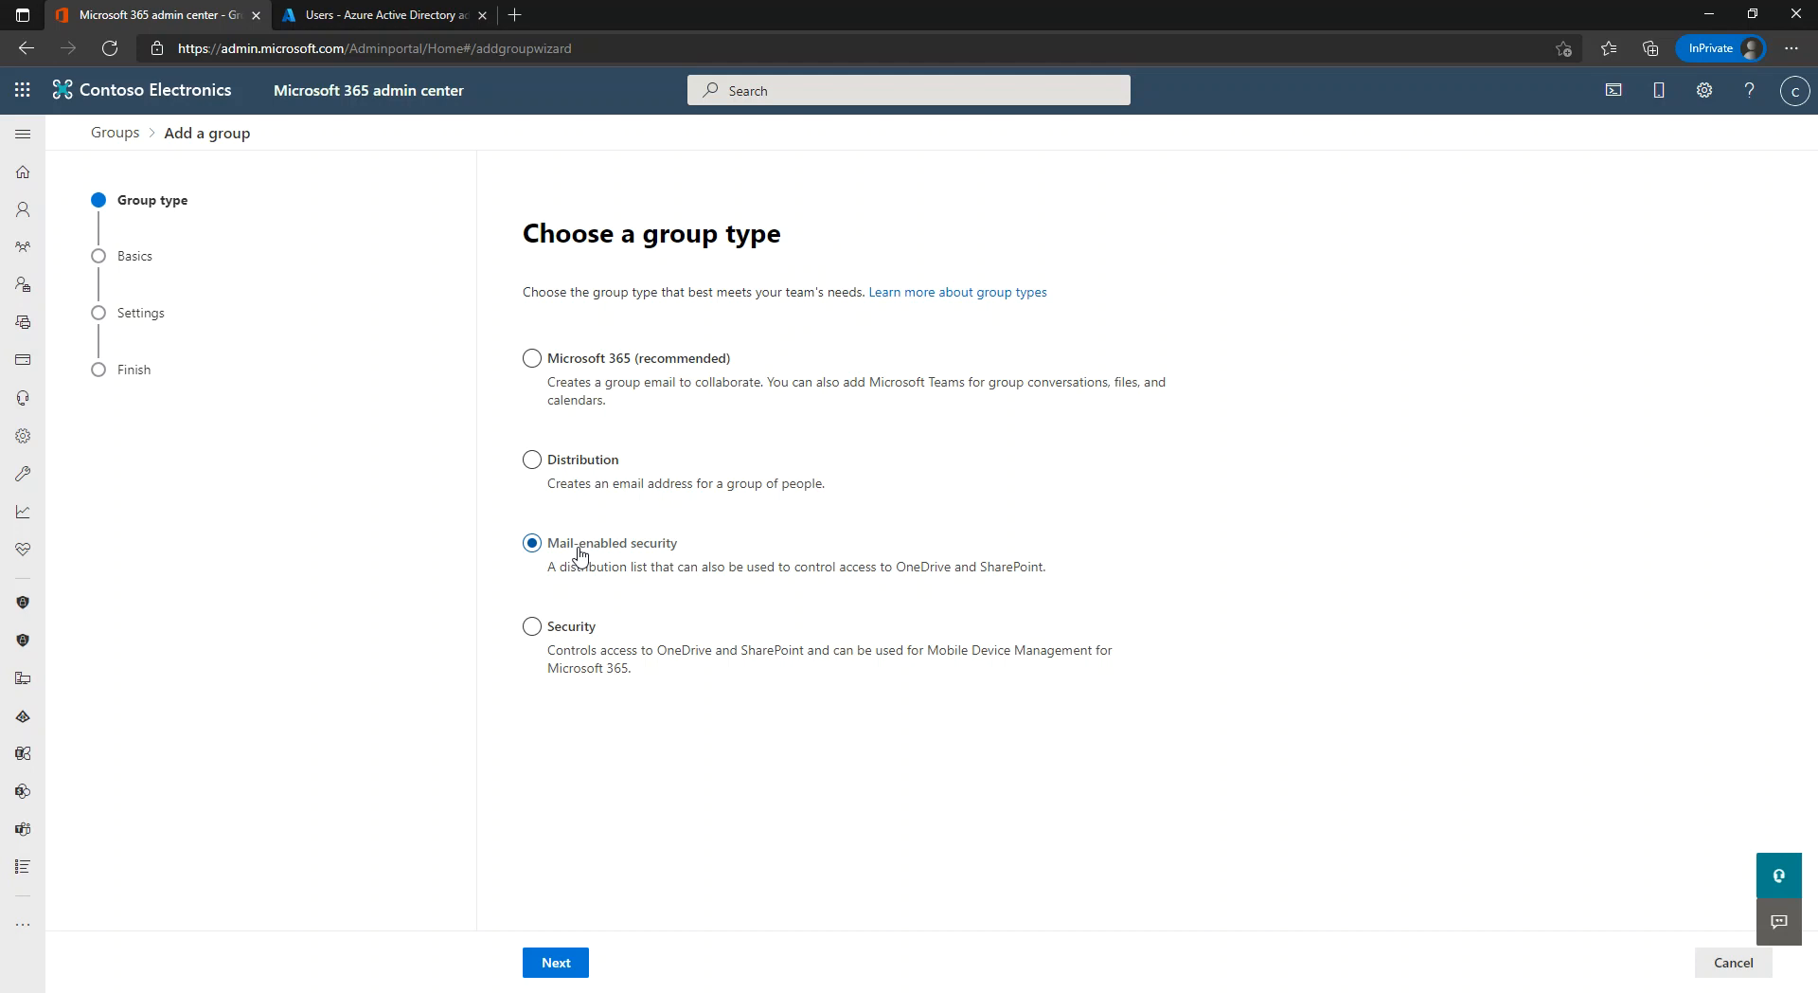
left_click(563, 630)
left_click(652, 550)
left_click(587, 634)
left_click(593, 545)
left_click(583, 367)
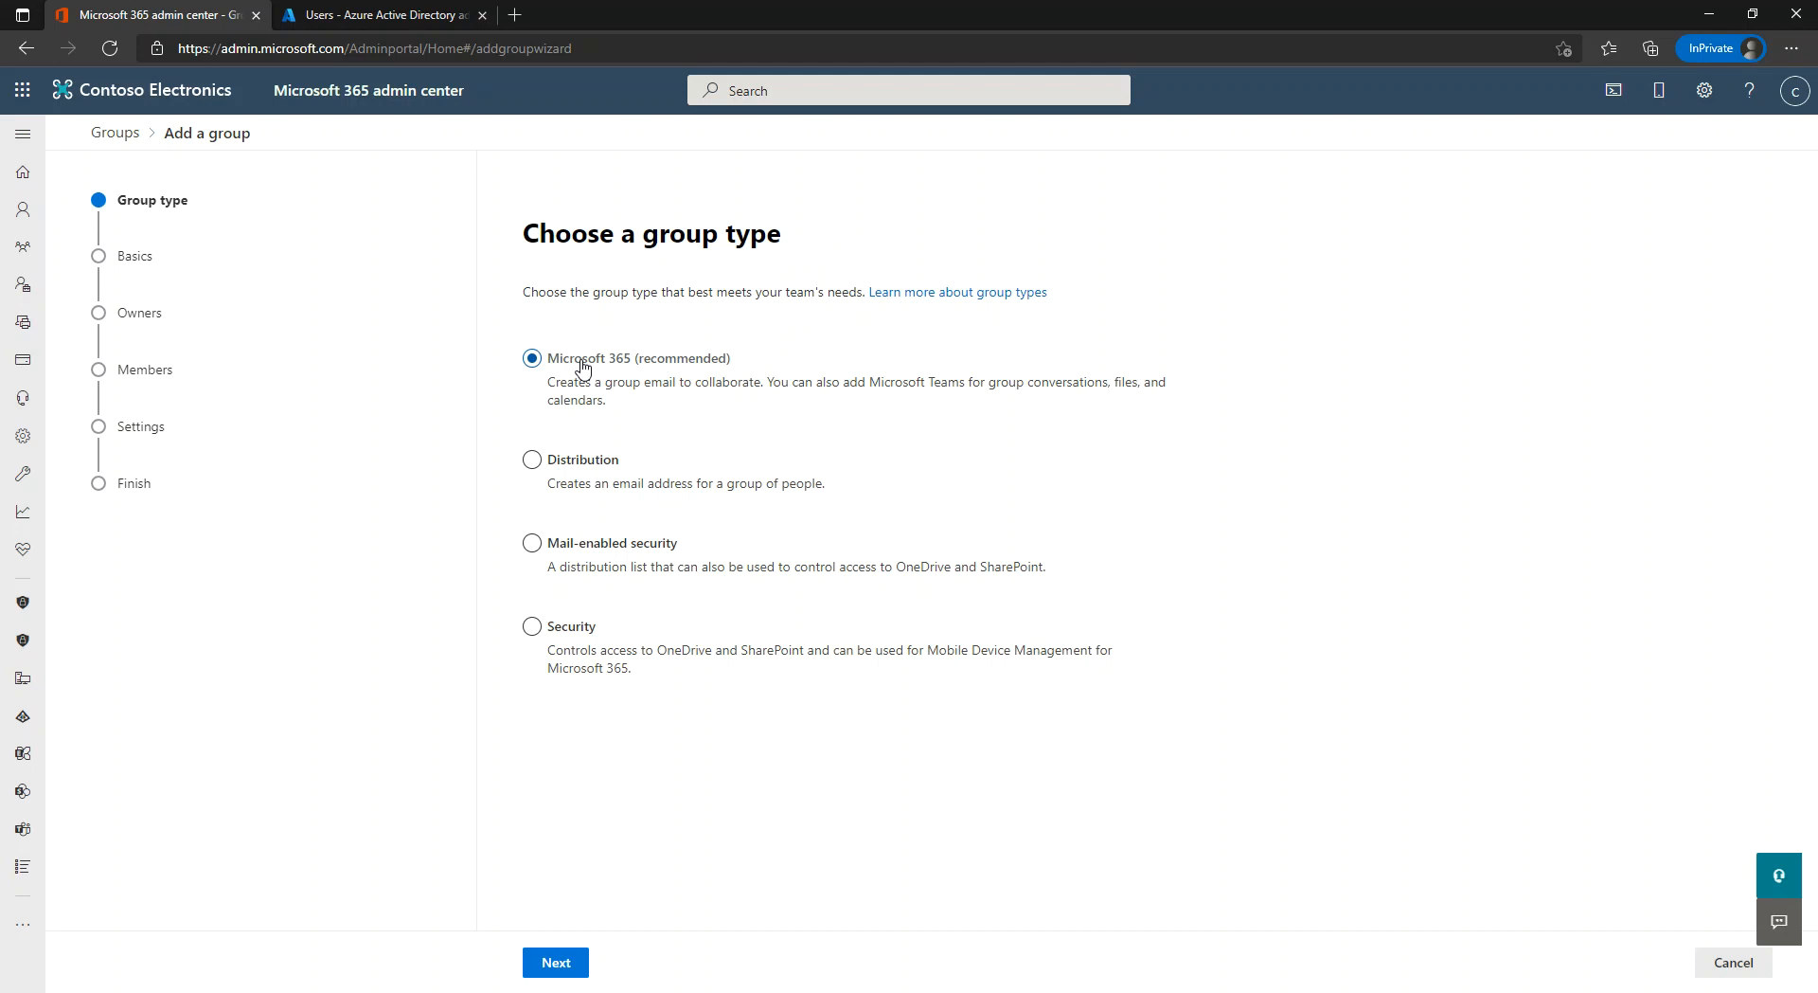
Advance the Add a group wizard from the group type choice to Set up the basics.
left_click(556, 963)
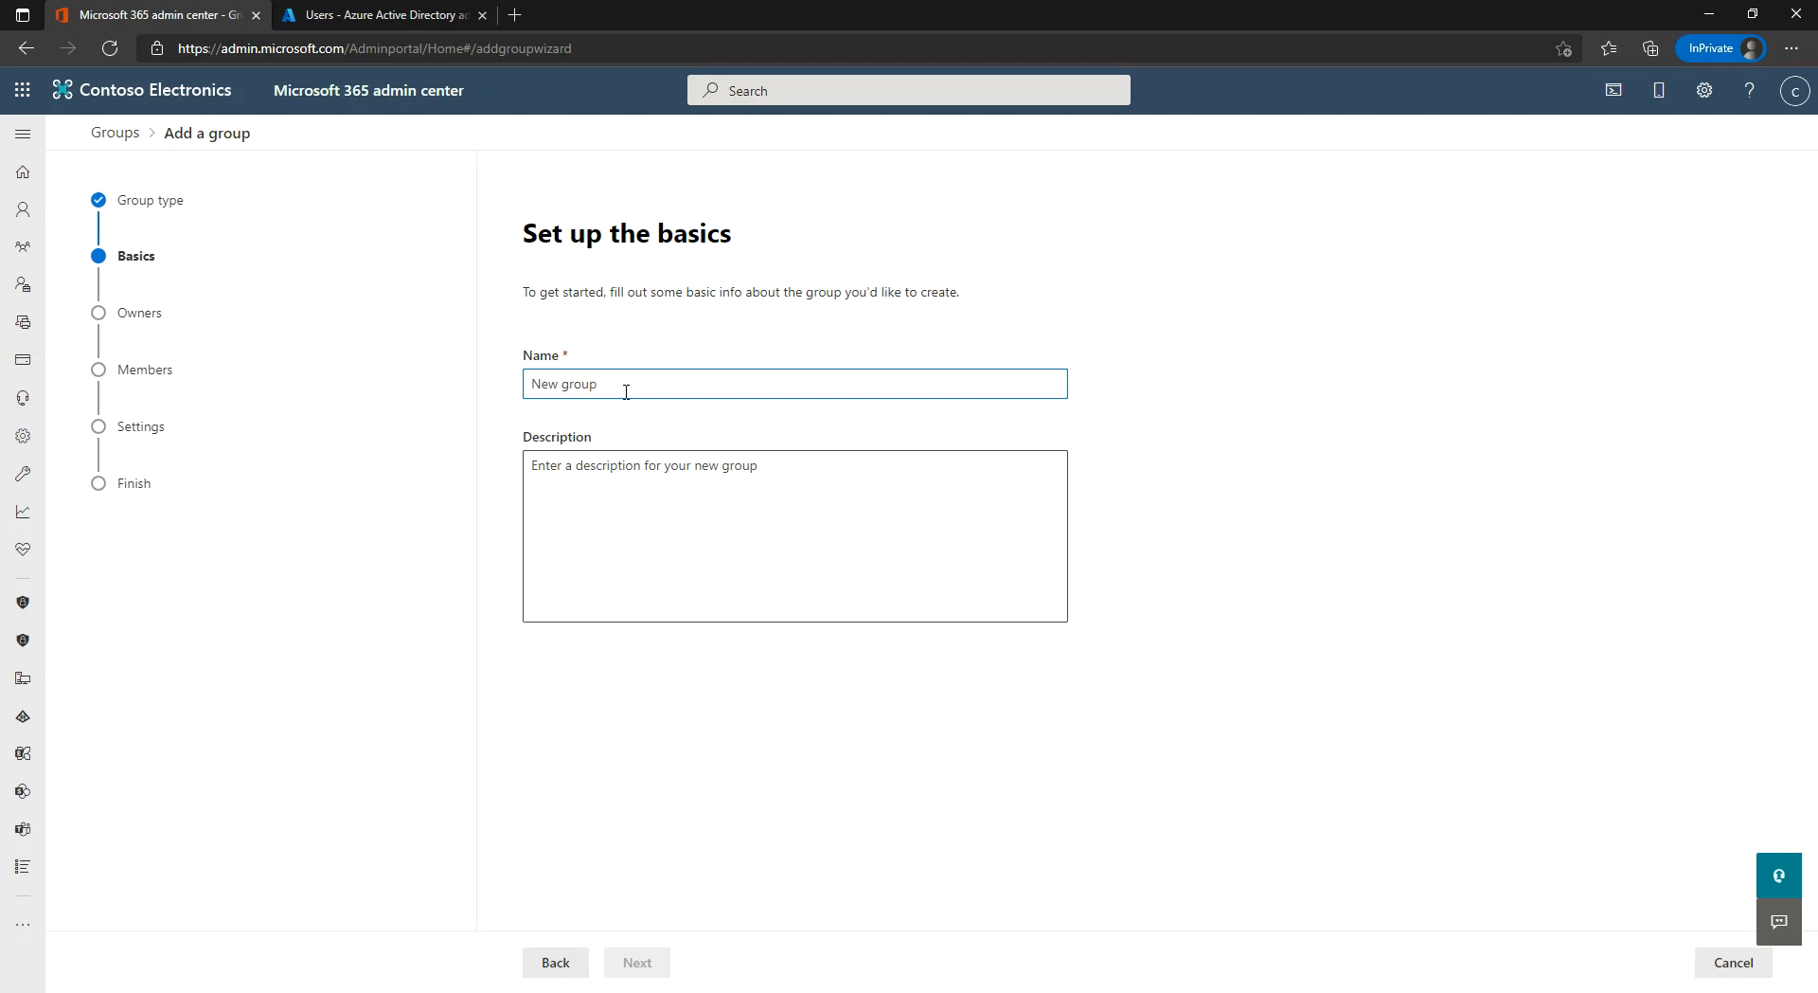
Enter ITAdmins as the group name and proceed to the Assign owners step.
type("ITAdmins")
left_click(592, 722)
left_click(637, 962)
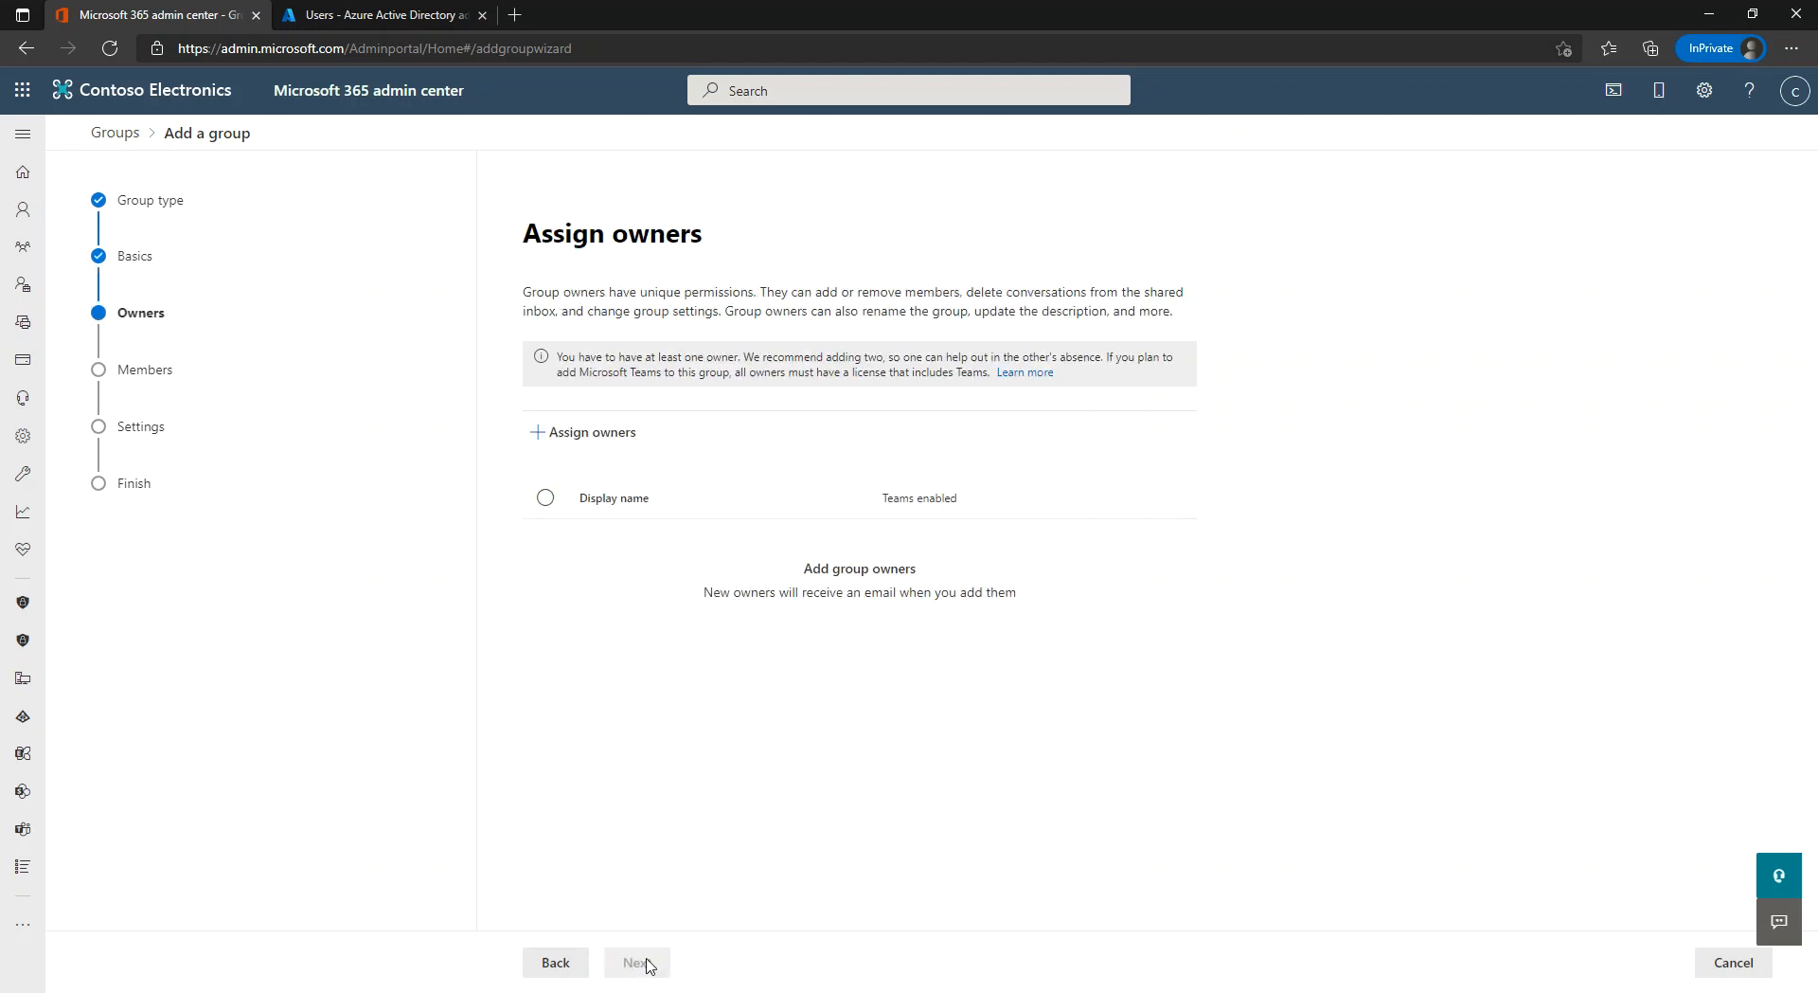
left_click(556, 963)
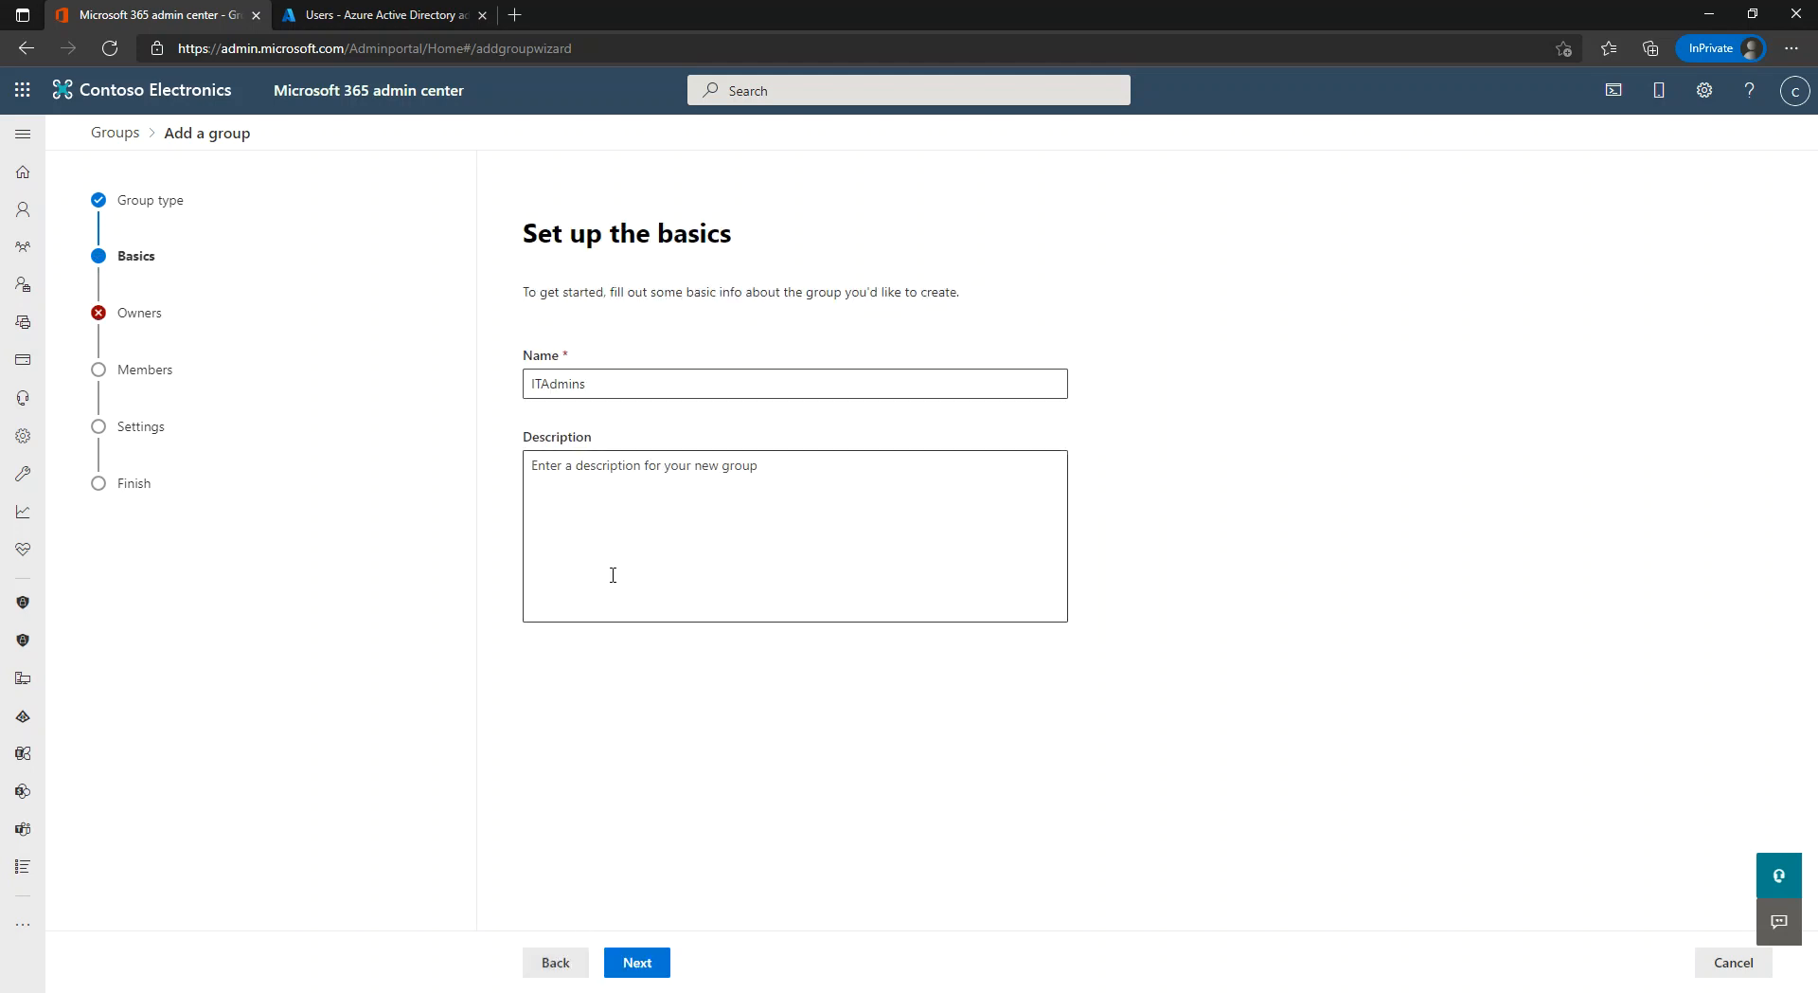
left_click(638, 962)
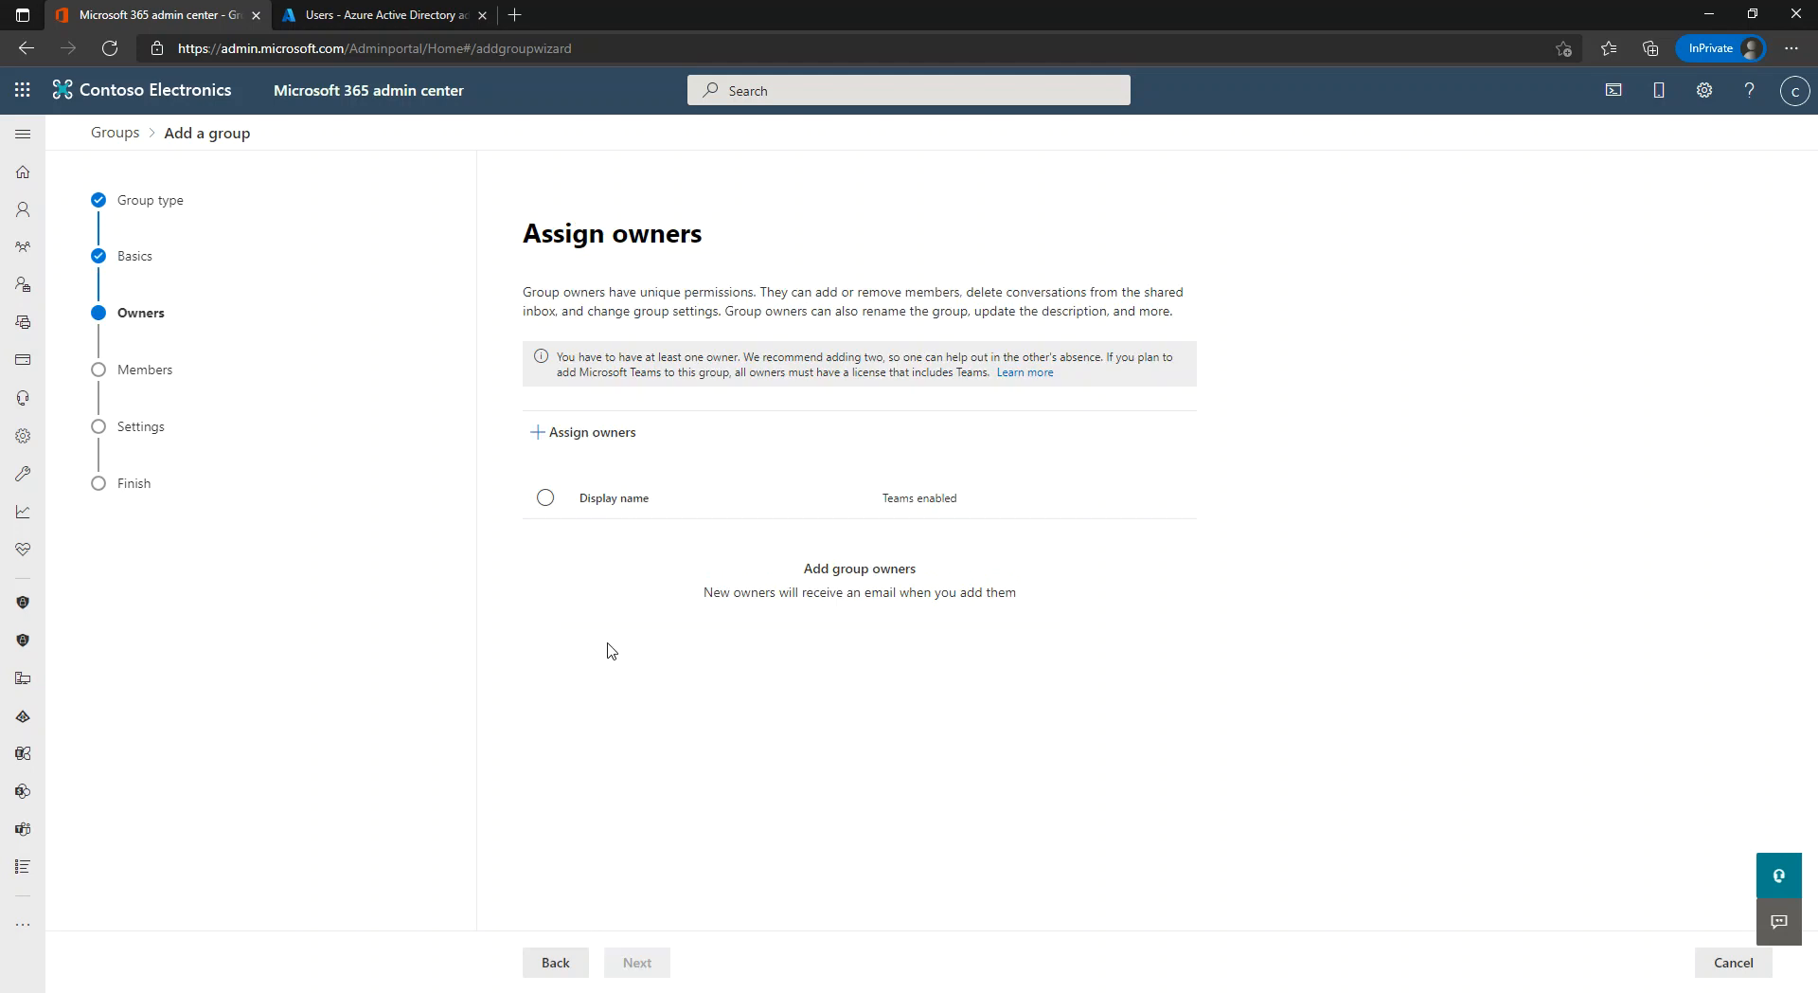
Assign the second listed user as the ITAdmins group owner.
left_click(584, 452)
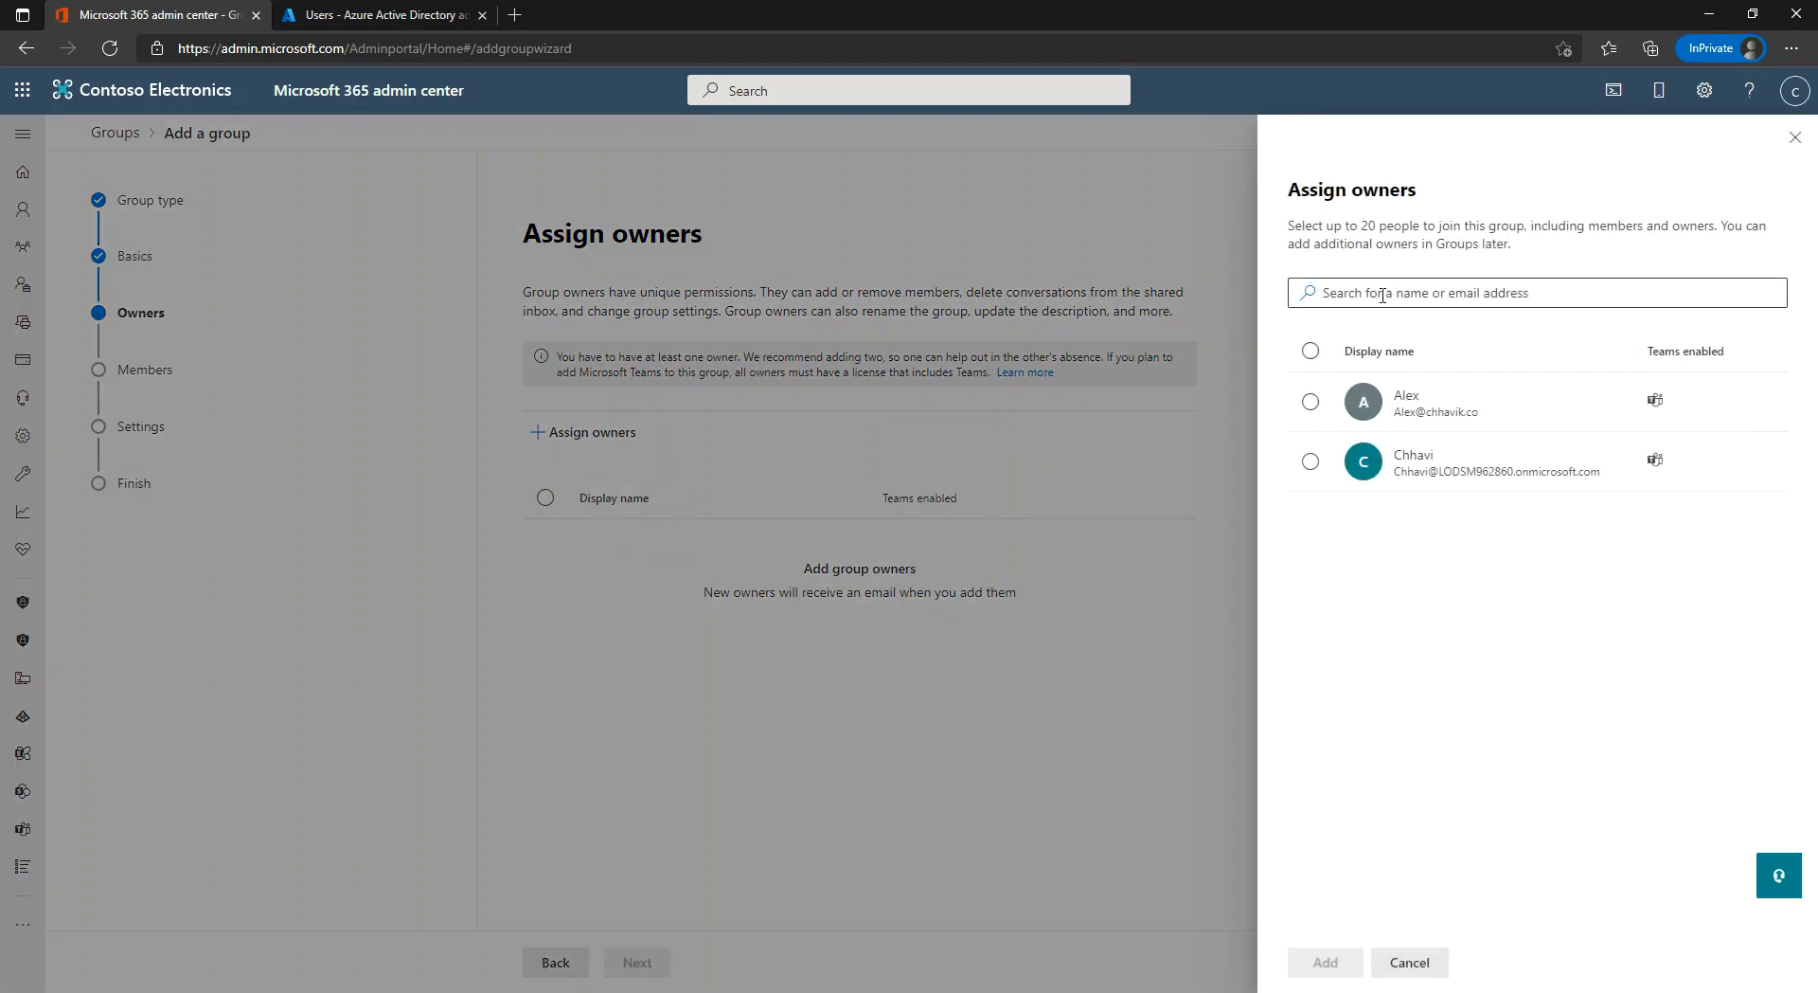
left_click(1310, 462)
left_click(1327, 962)
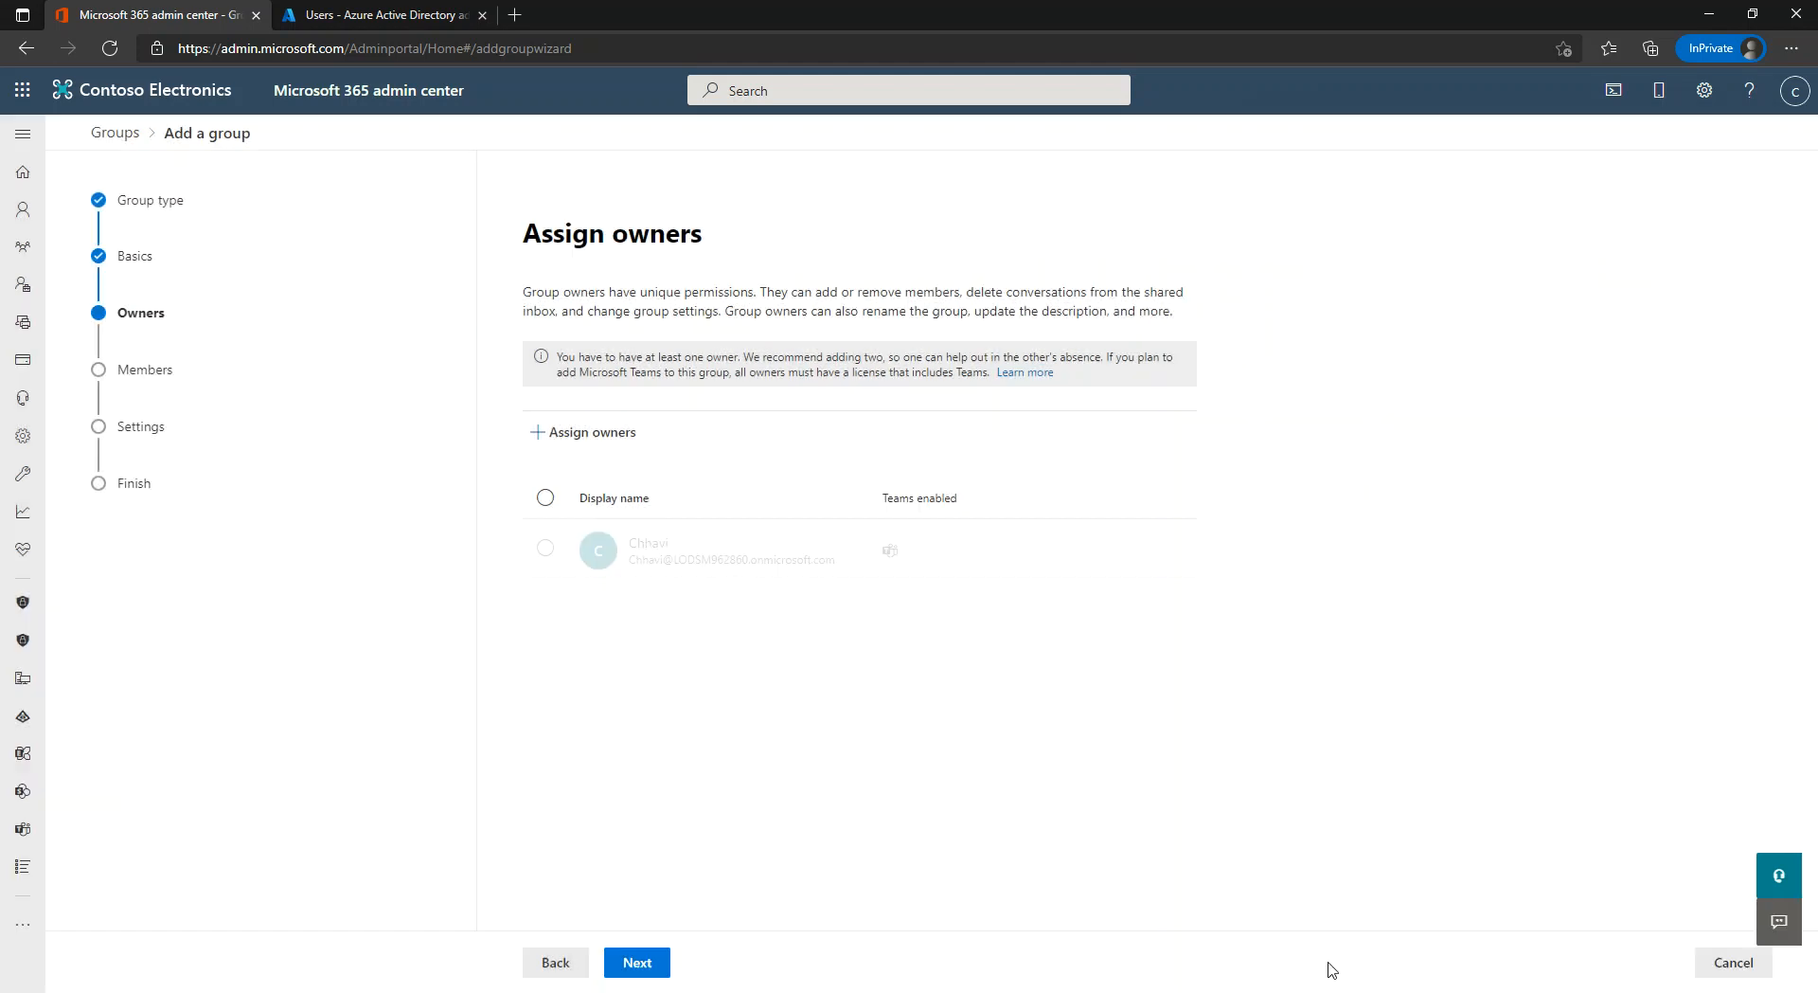
left_click(644, 962)
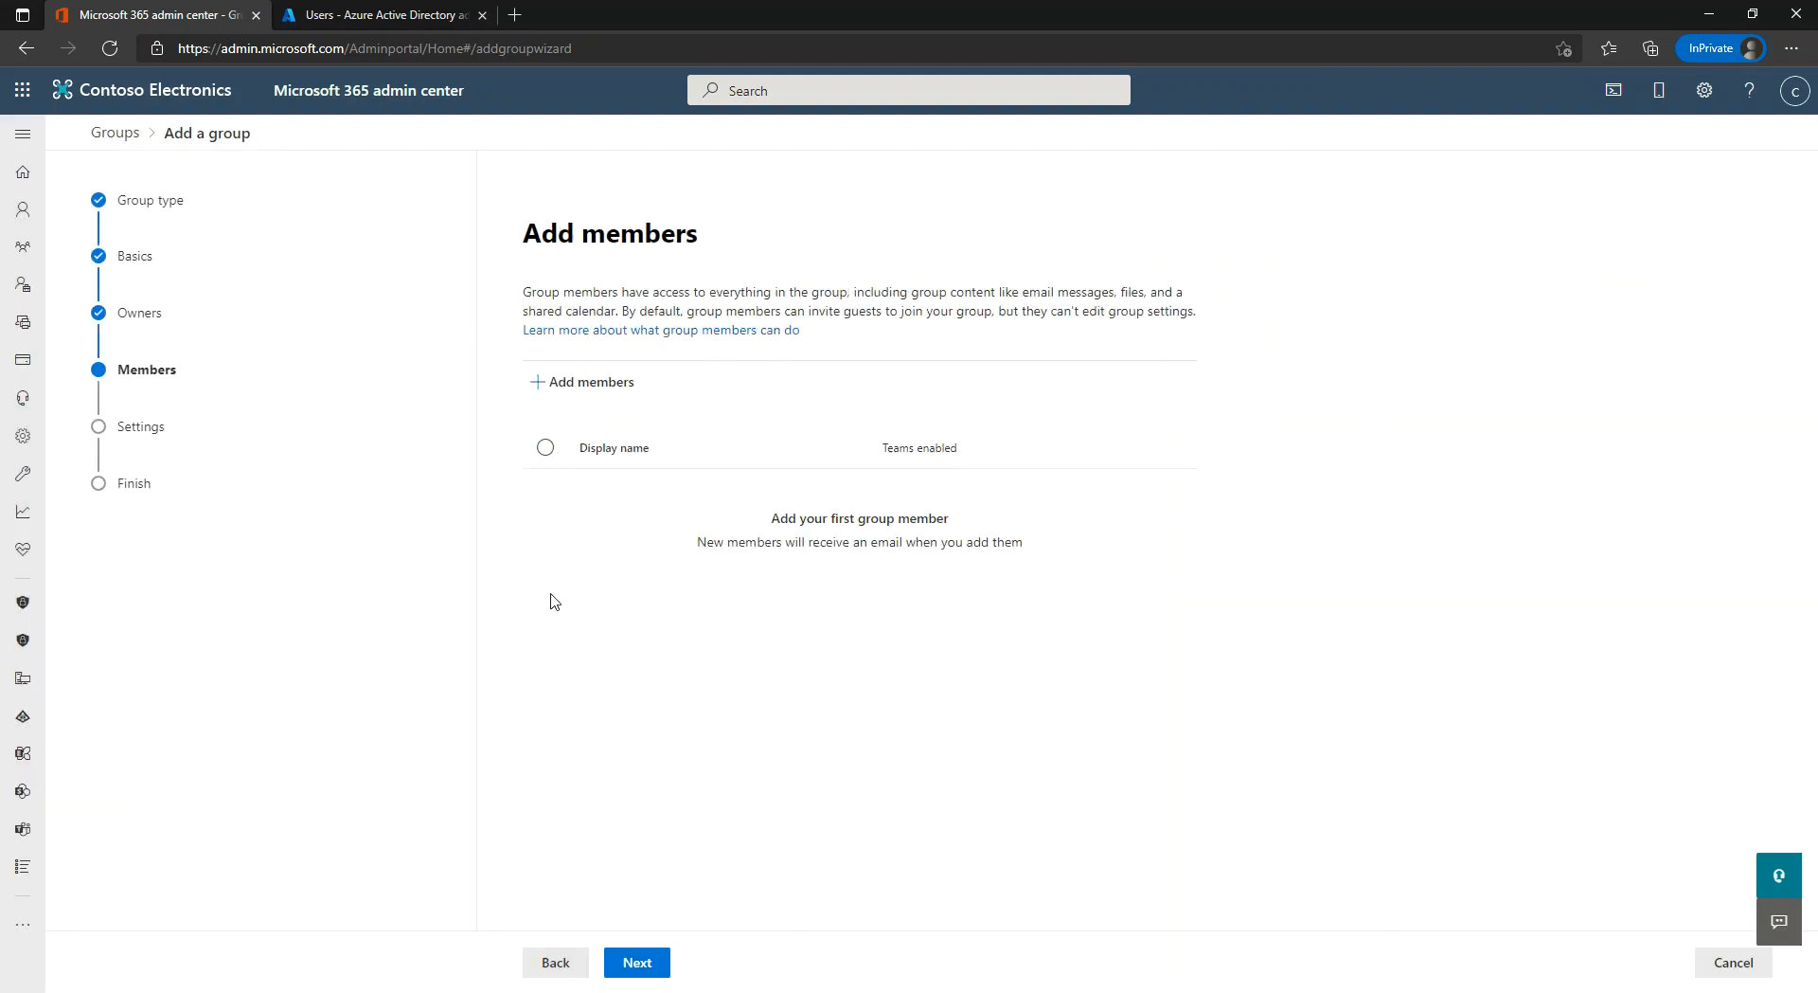
Add the first listed user as the group's member and reach Edit settings.
left_click(580, 381)
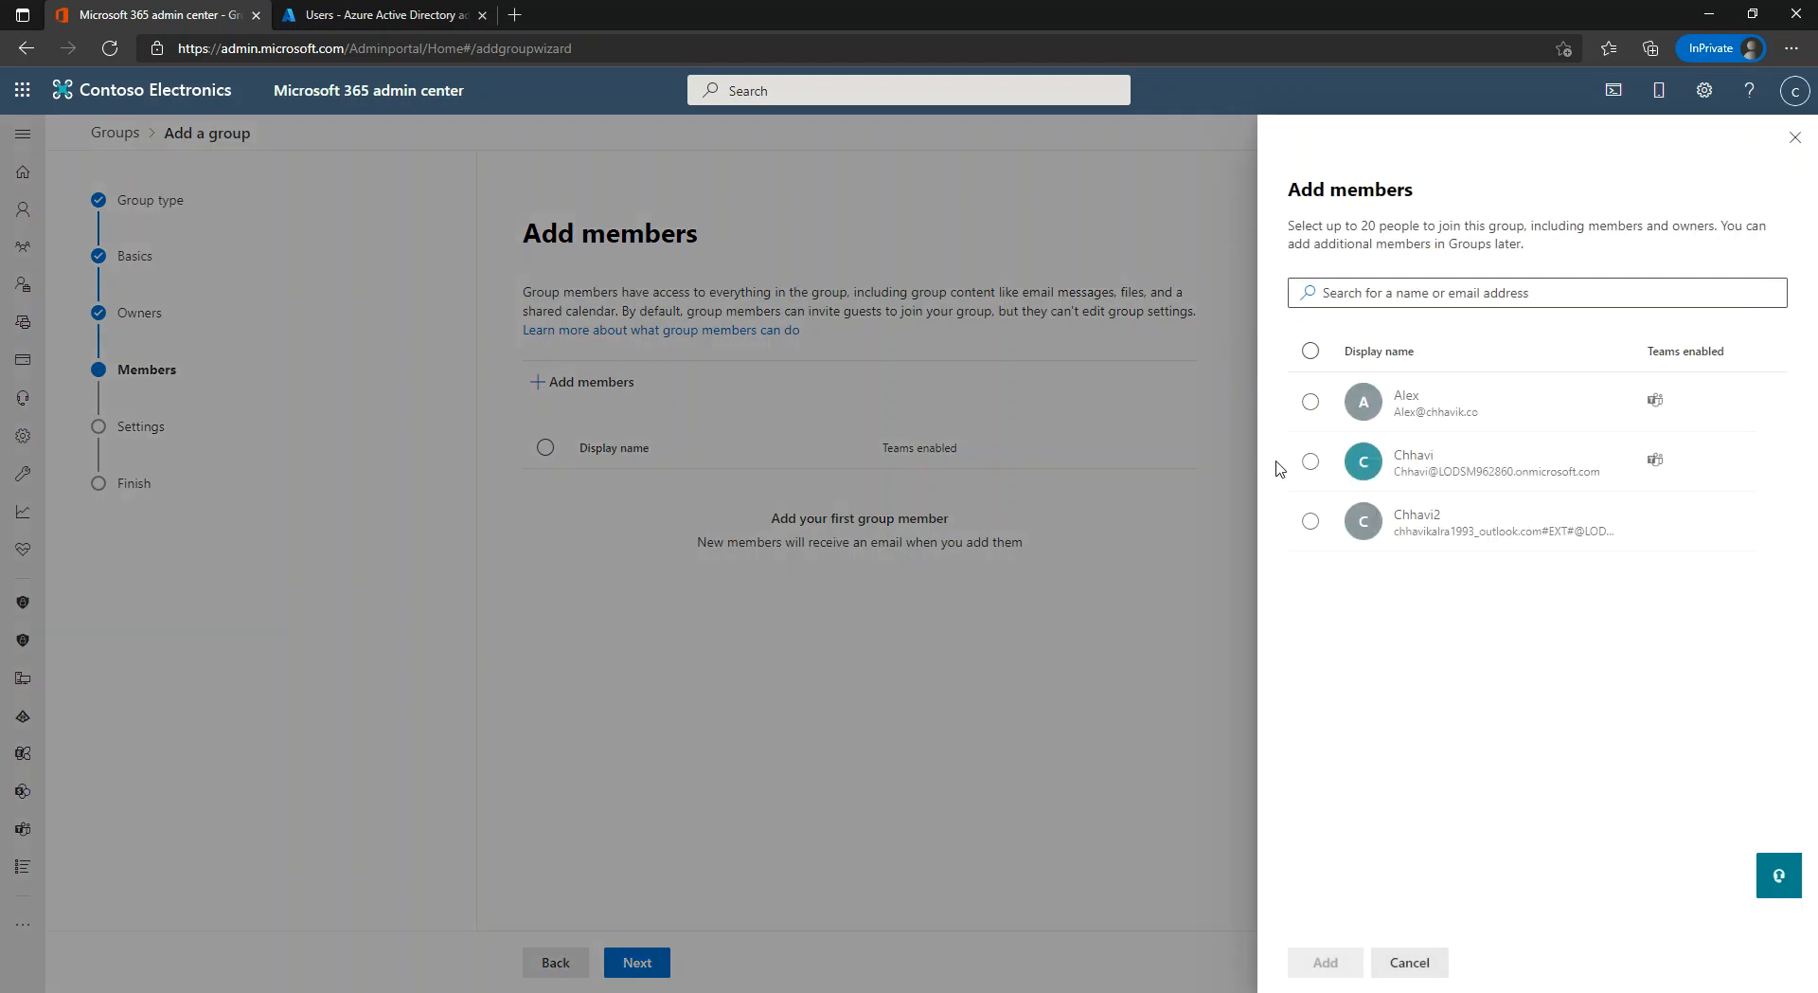
left_click(1315, 409)
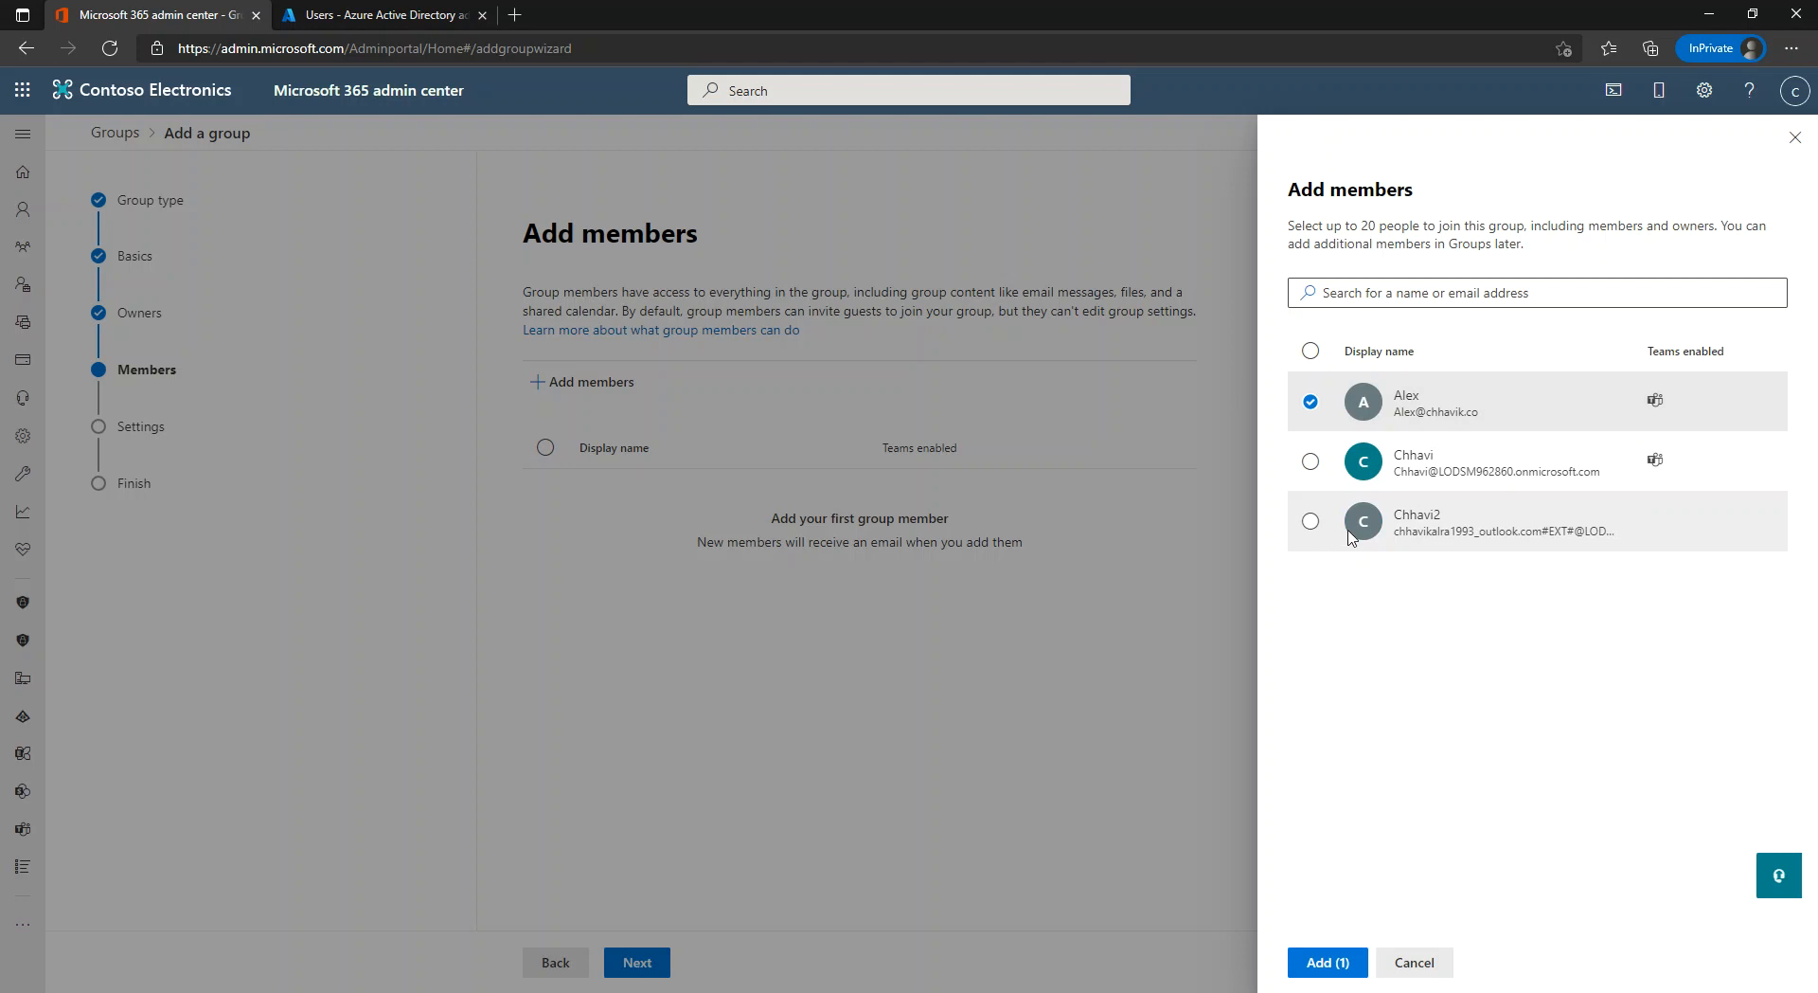
left_click(1330, 963)
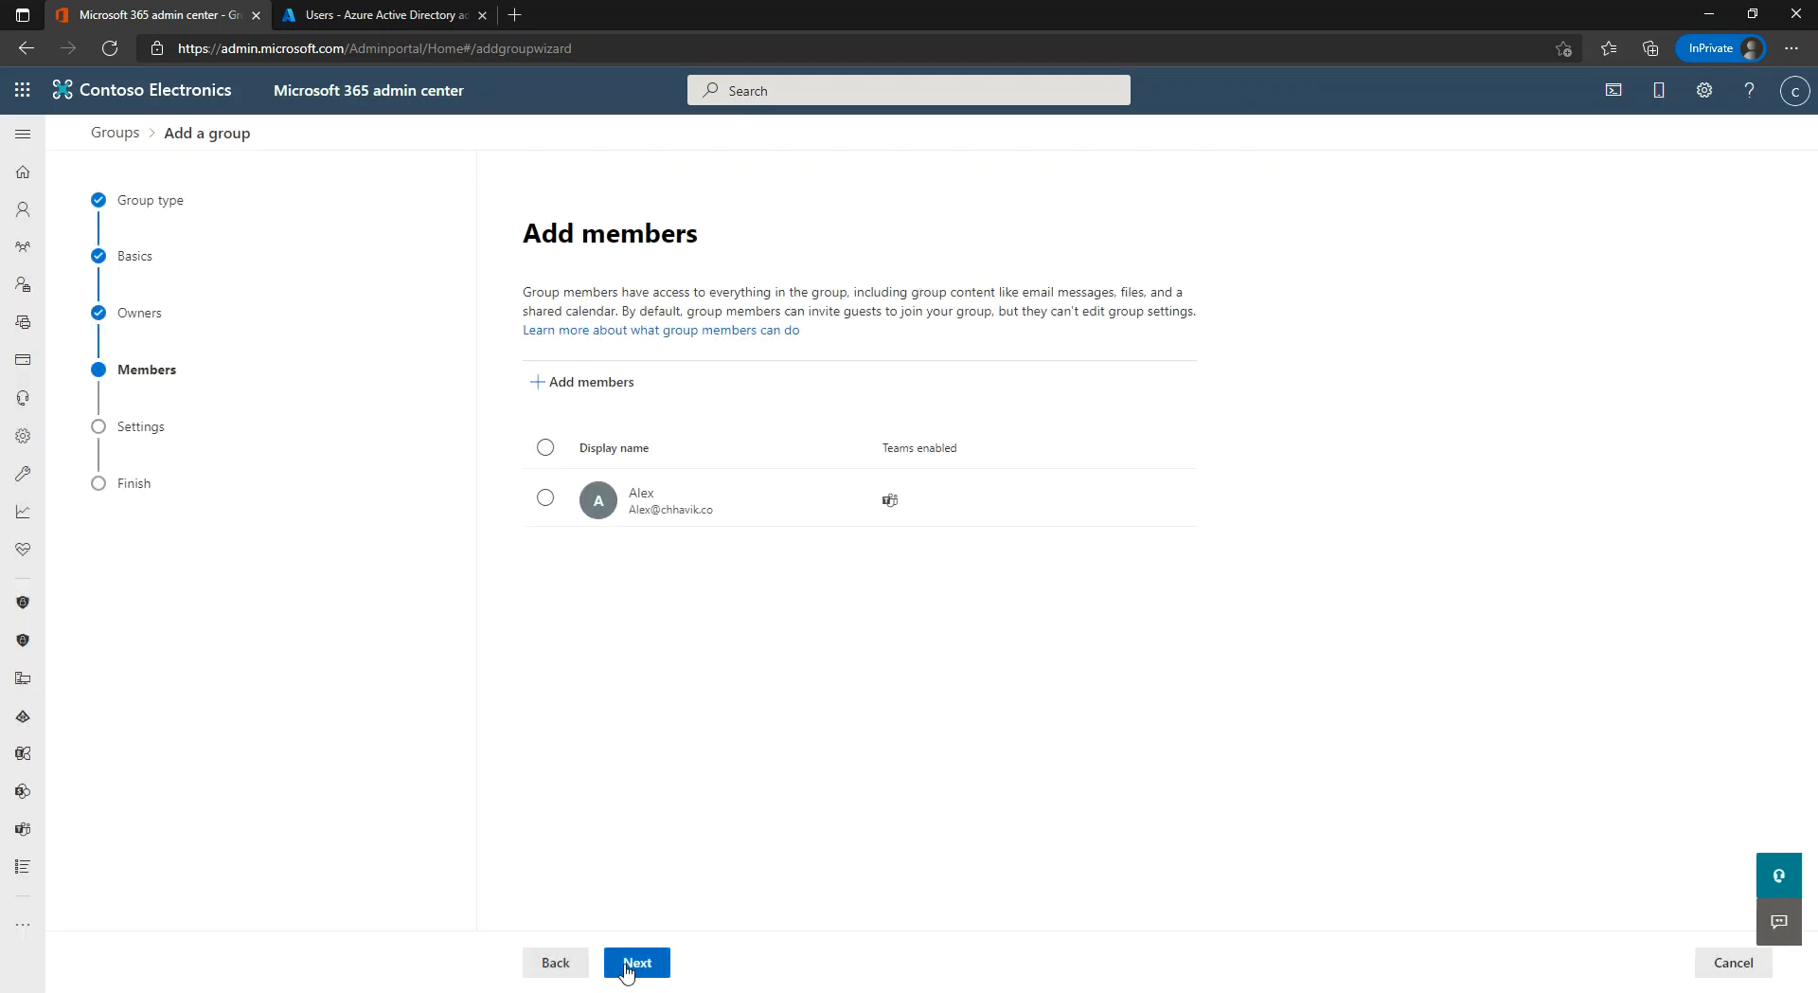
left_click(627, 964)
left_click(581, 423)
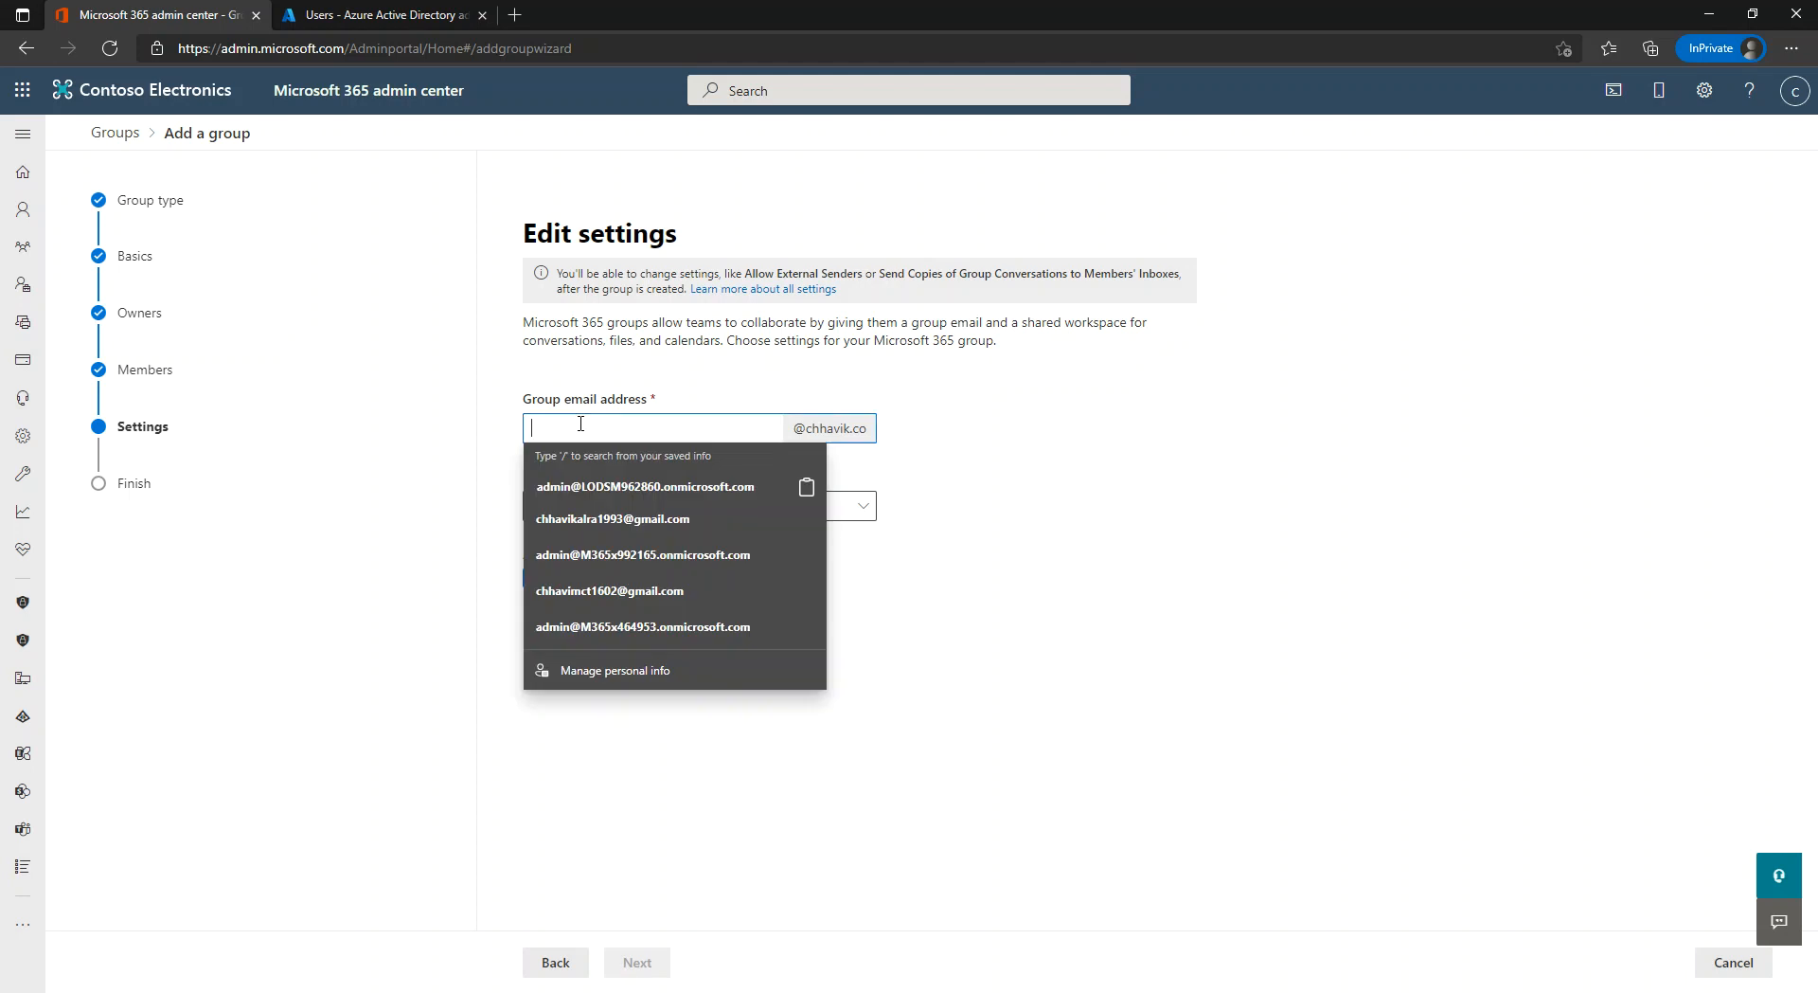
Set the group email to itadmins, privacy to Private, and create the group.
type("itadmins")
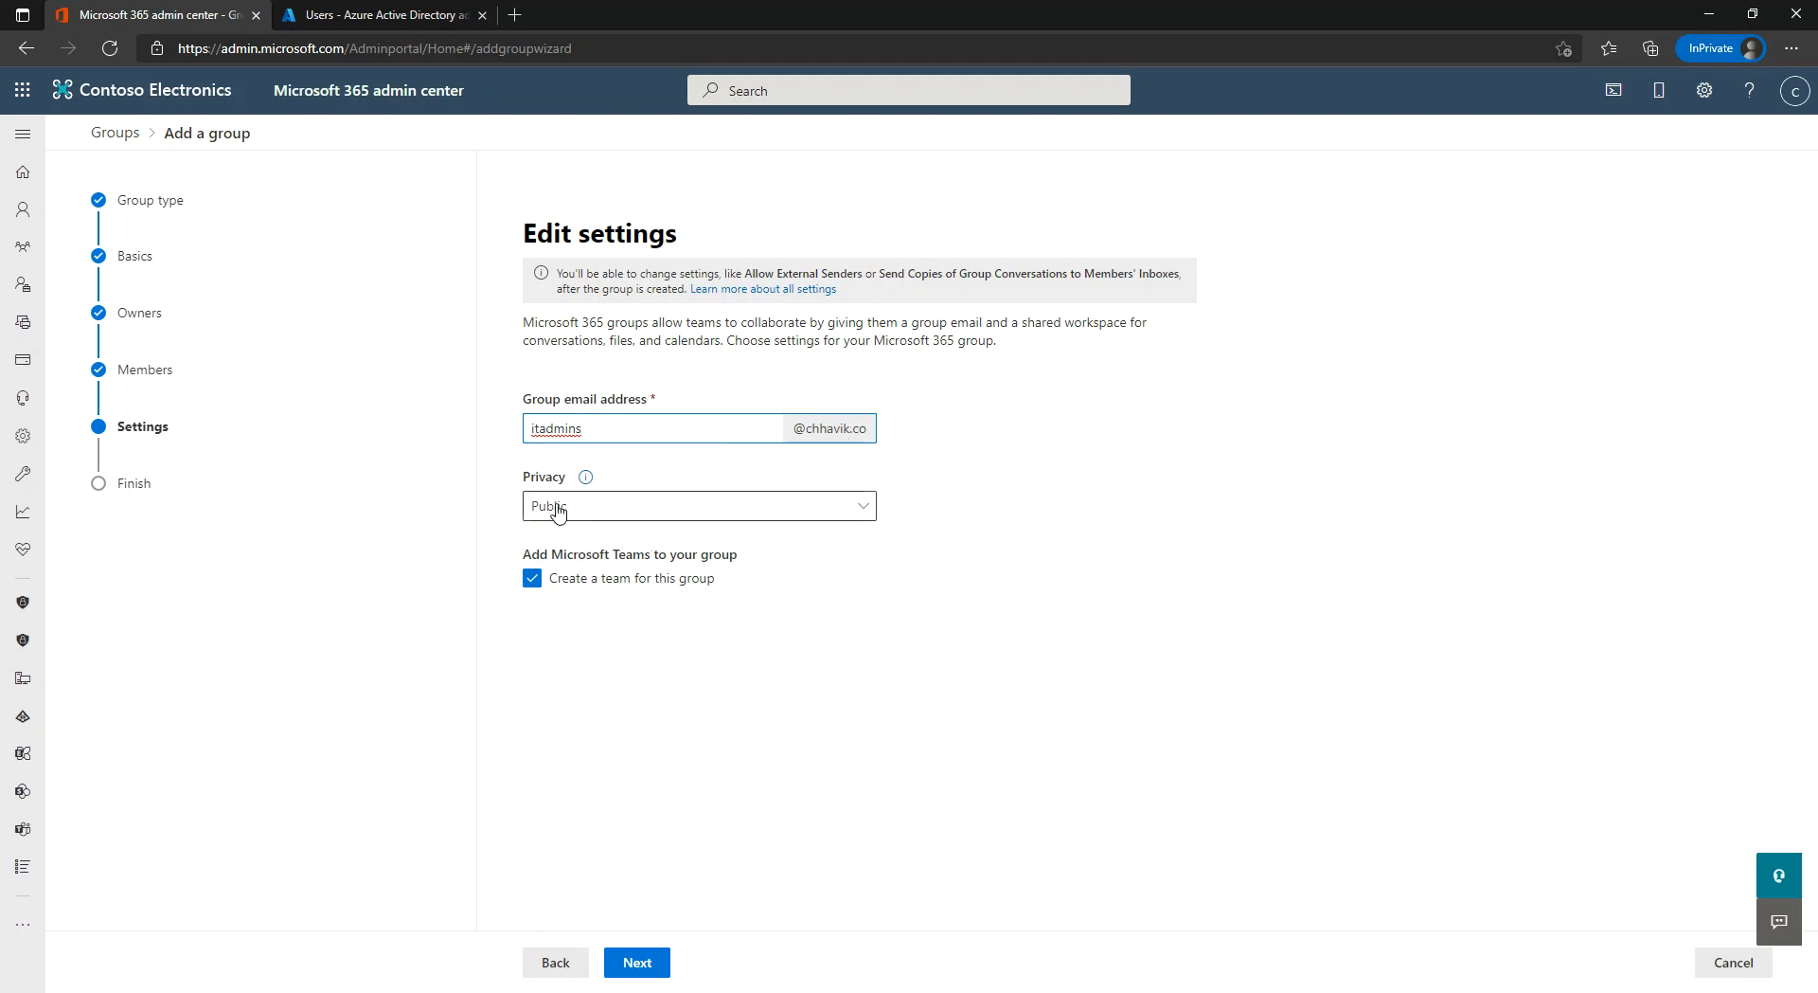
left_click(831, 515)
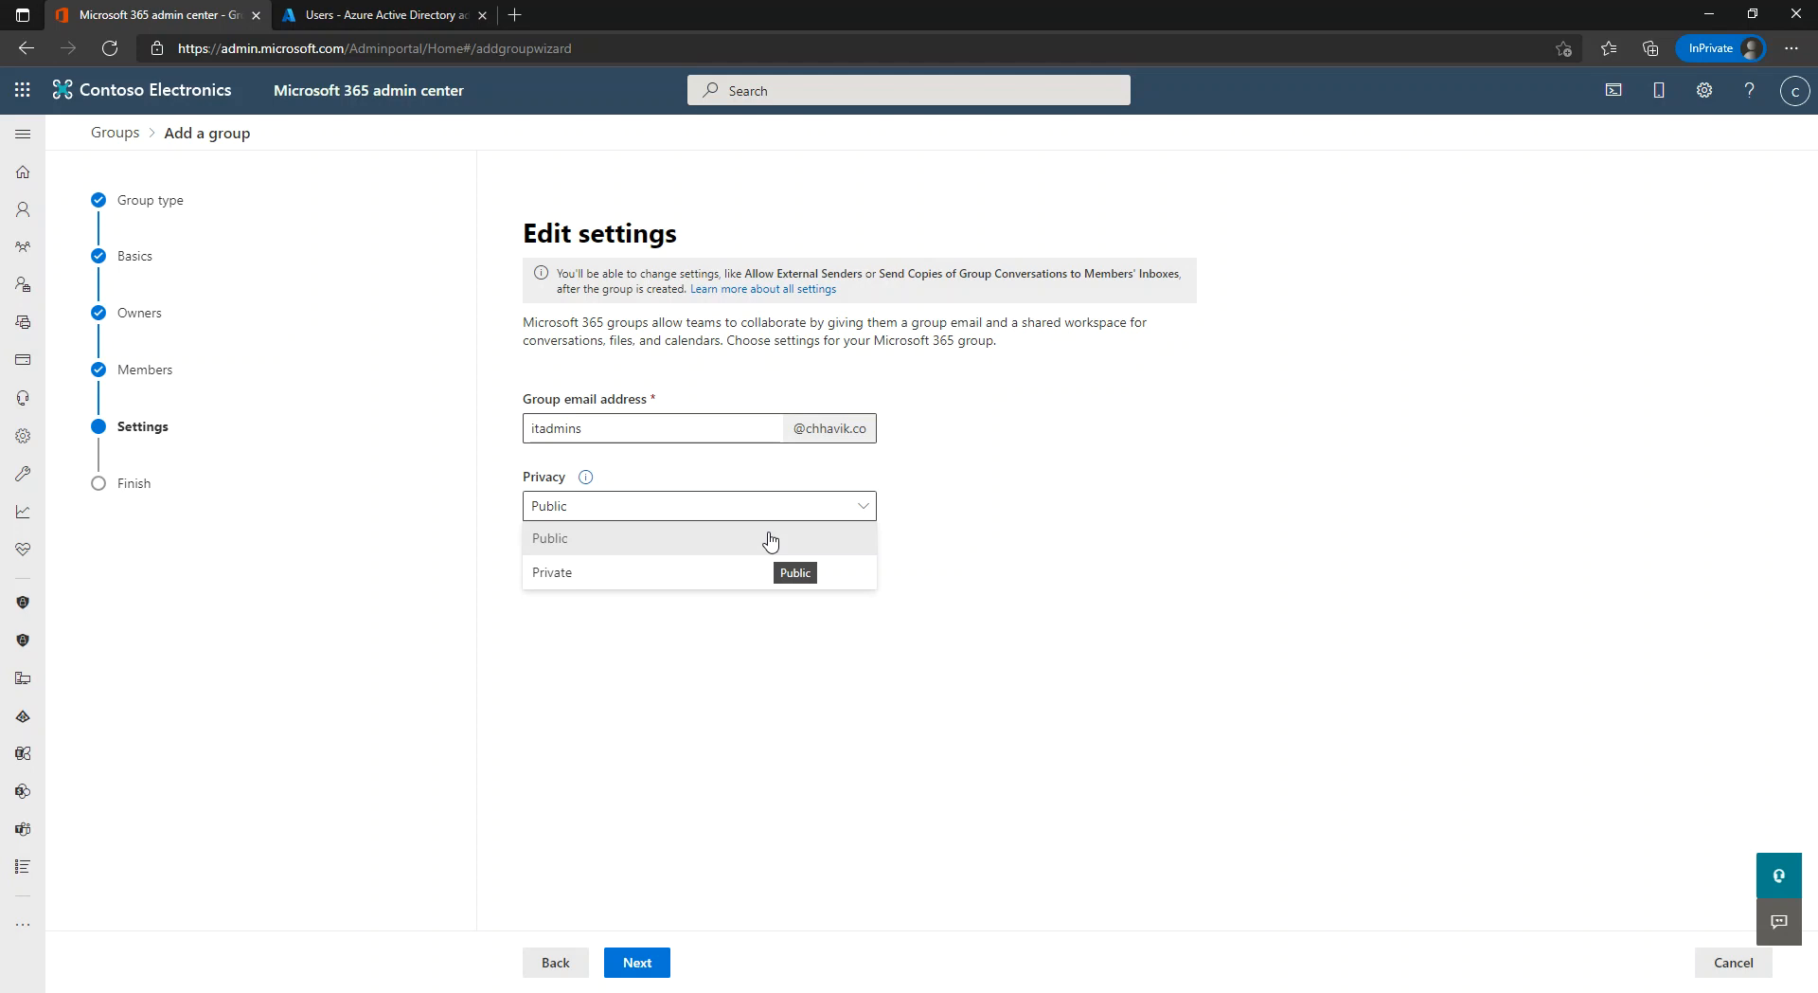
left_click(716, 580)
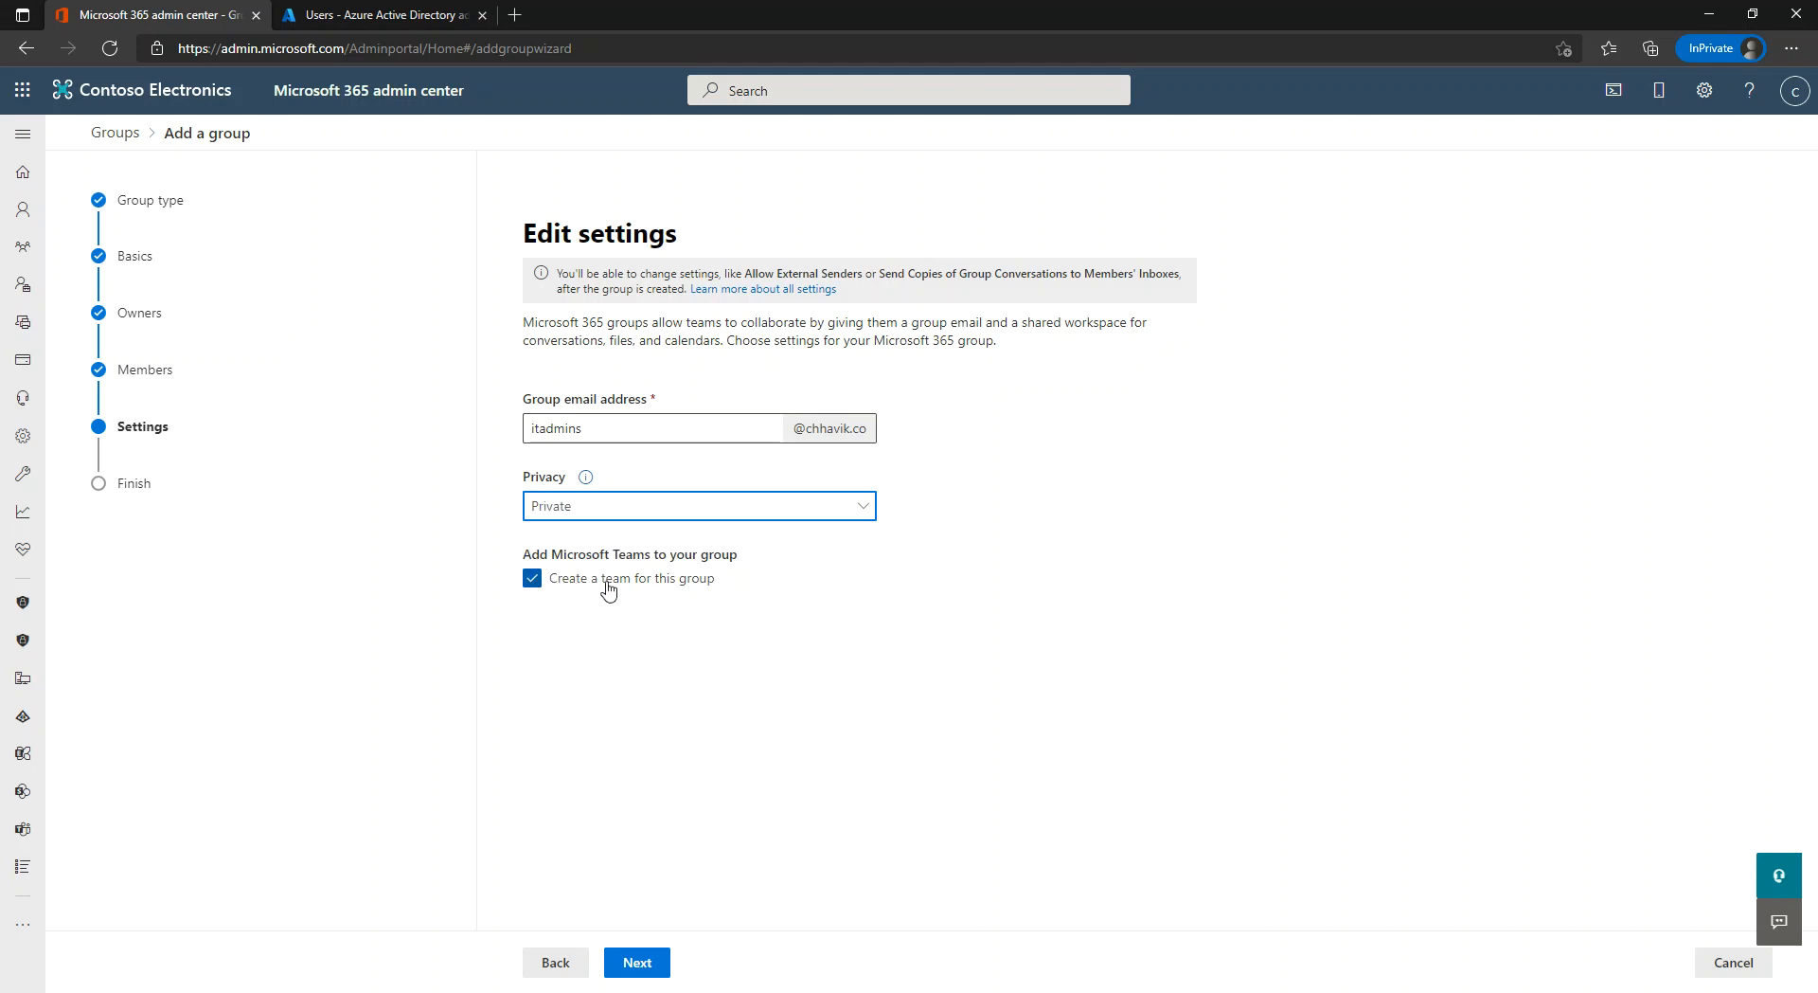
left_click(635, 963)
left_click(633, 964)
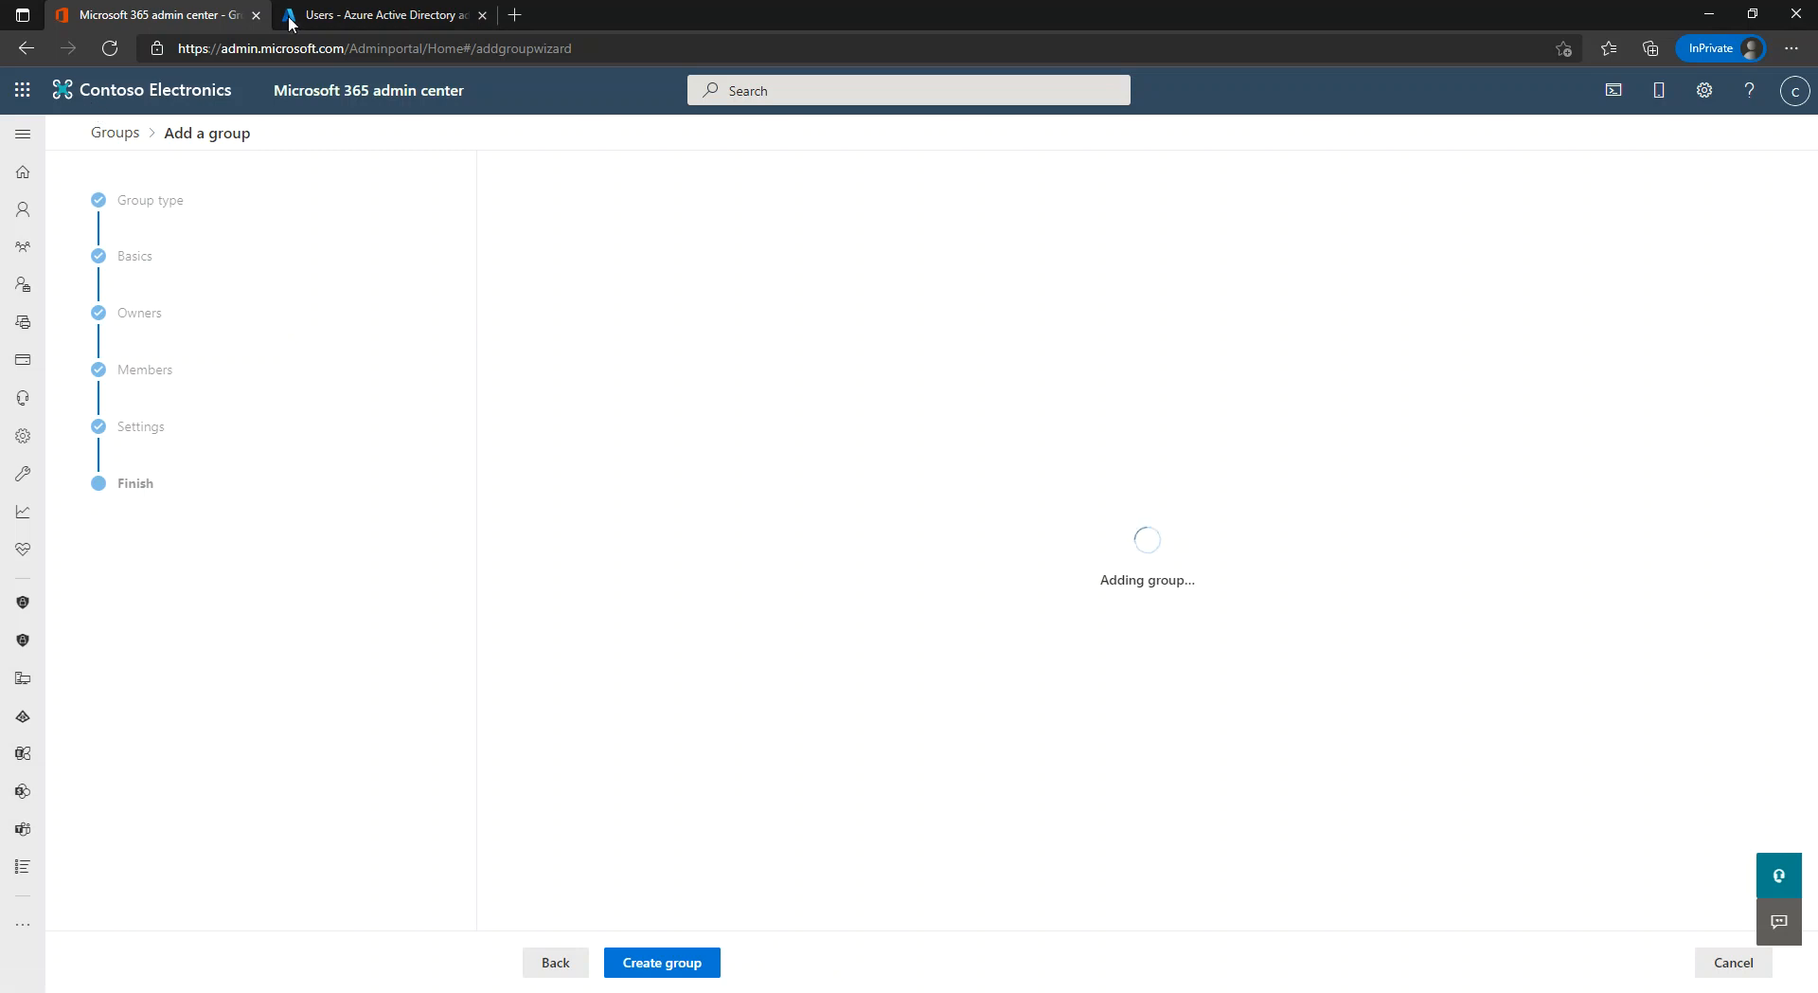
Confirm ITAdmins appears in Azure AD Groups, then close the wizard to view the active groups list.
left_click(334, 15)
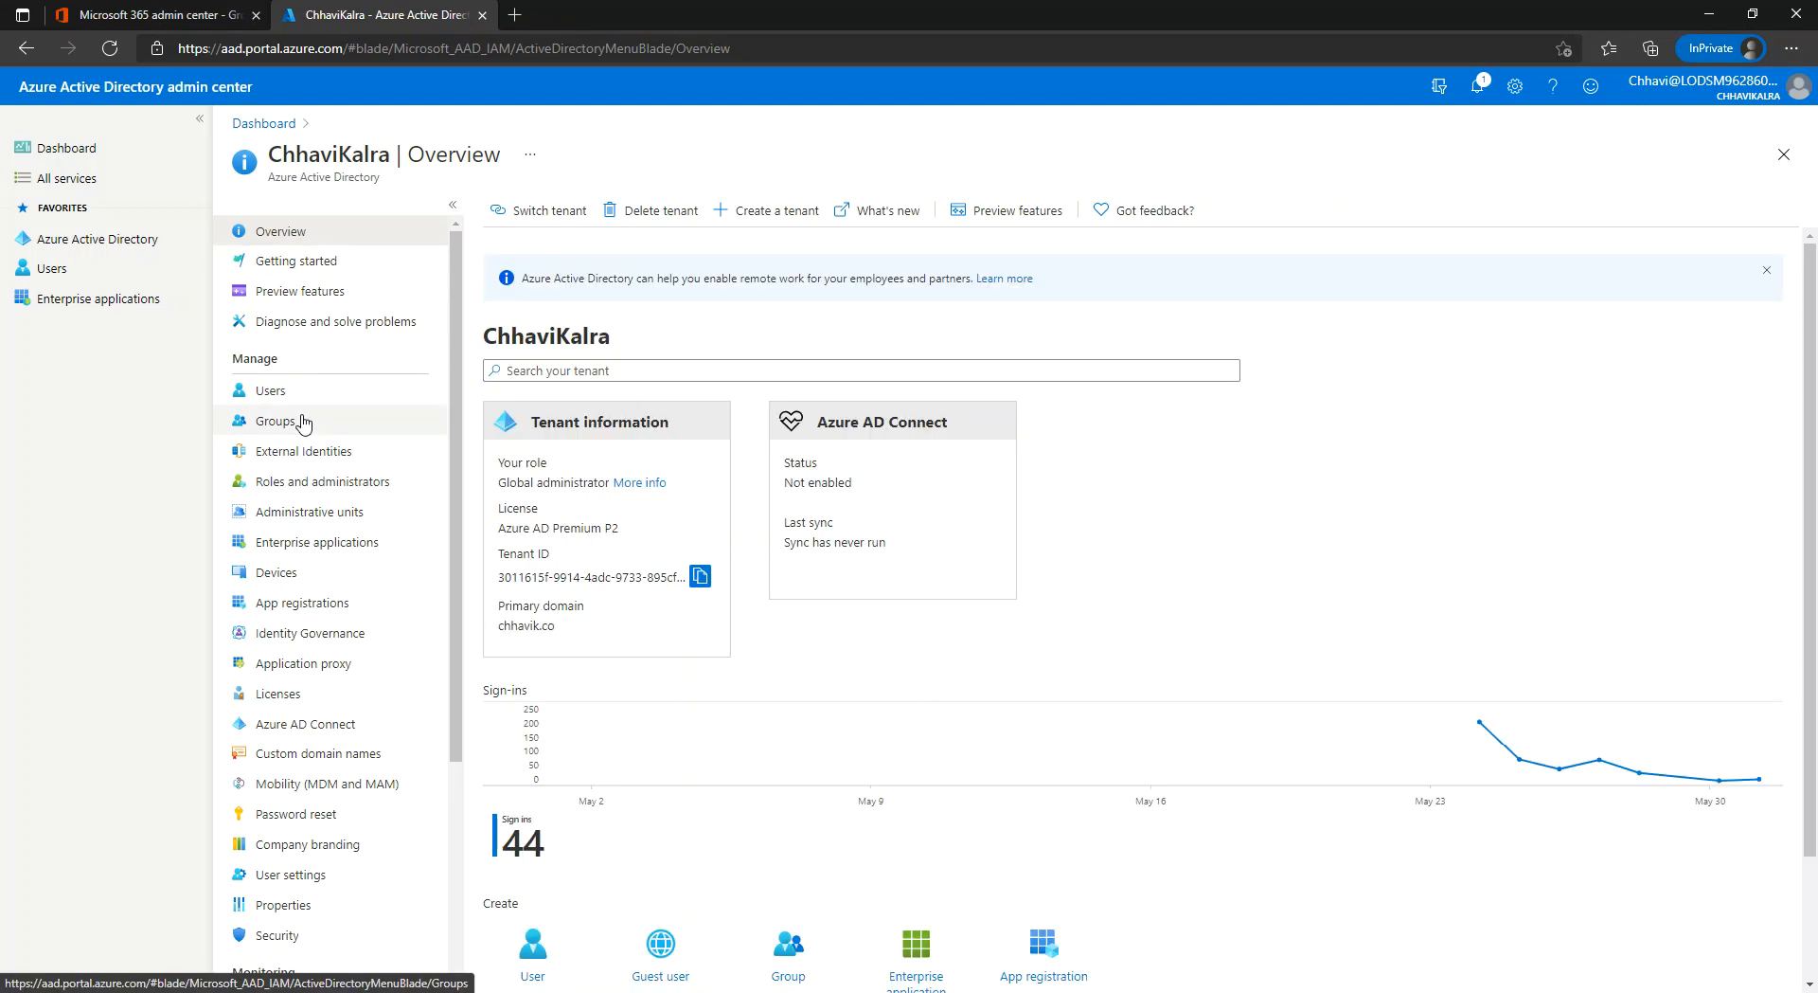
left_click(302, 423)
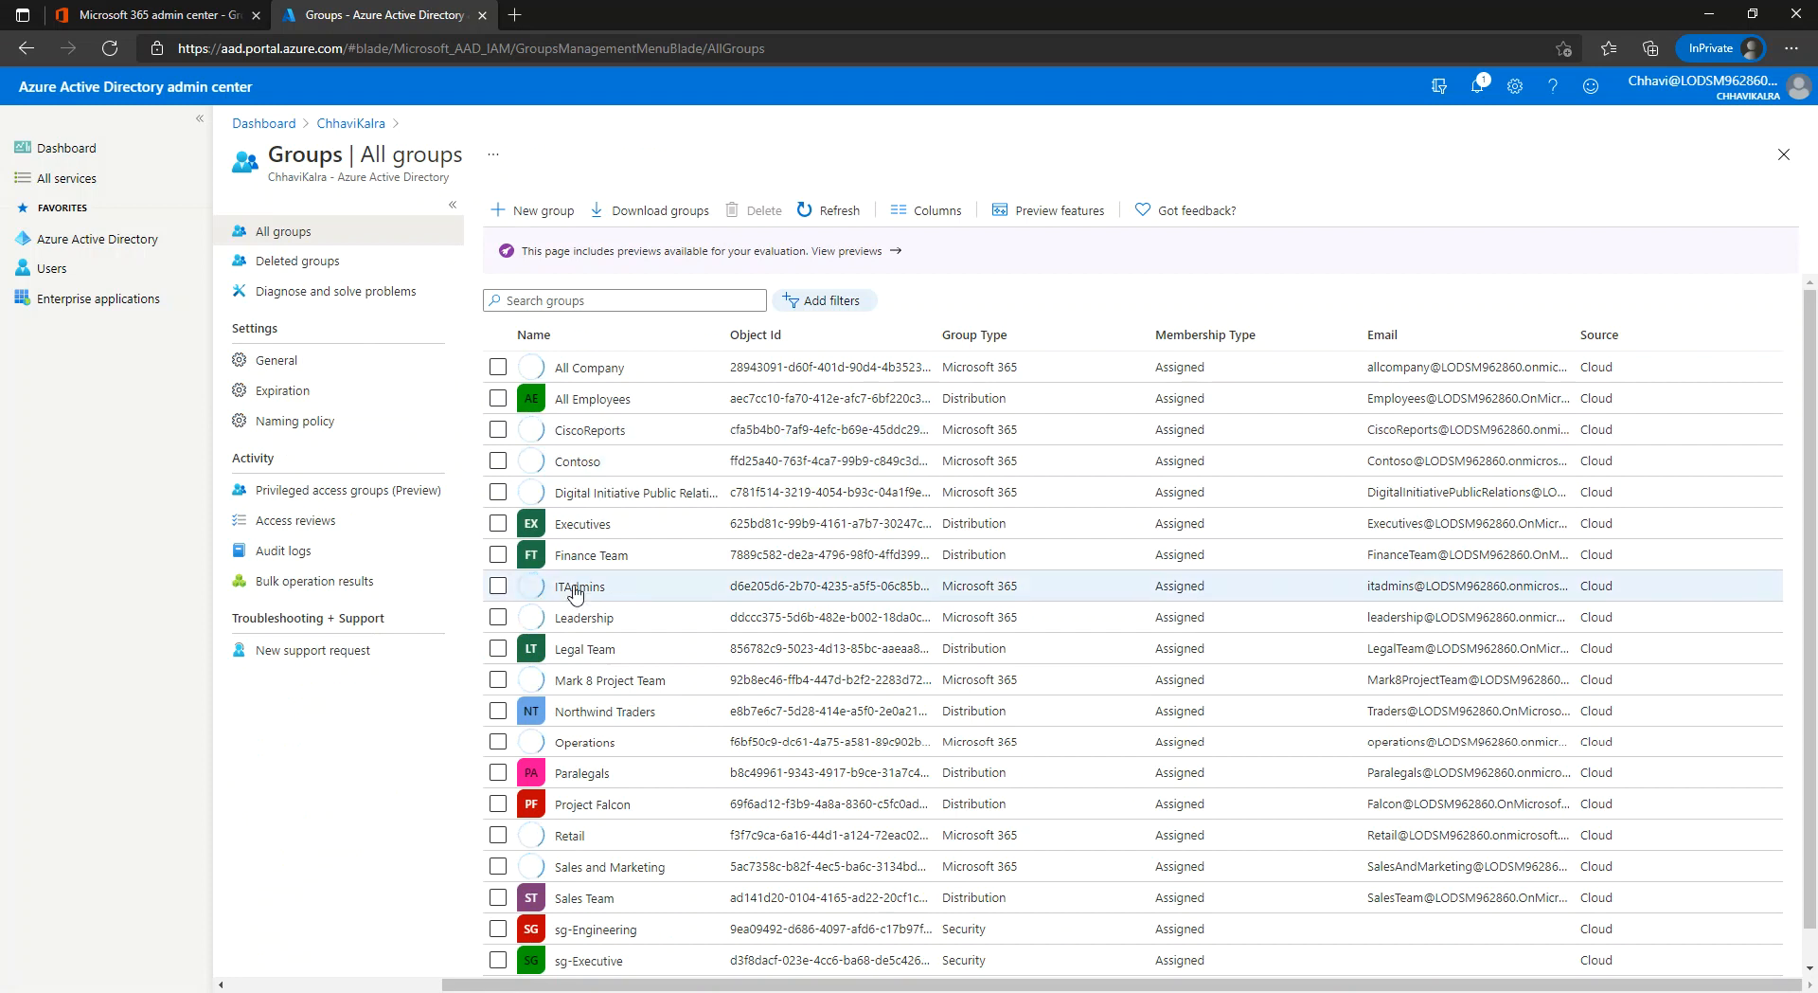
left_click(574, 588)
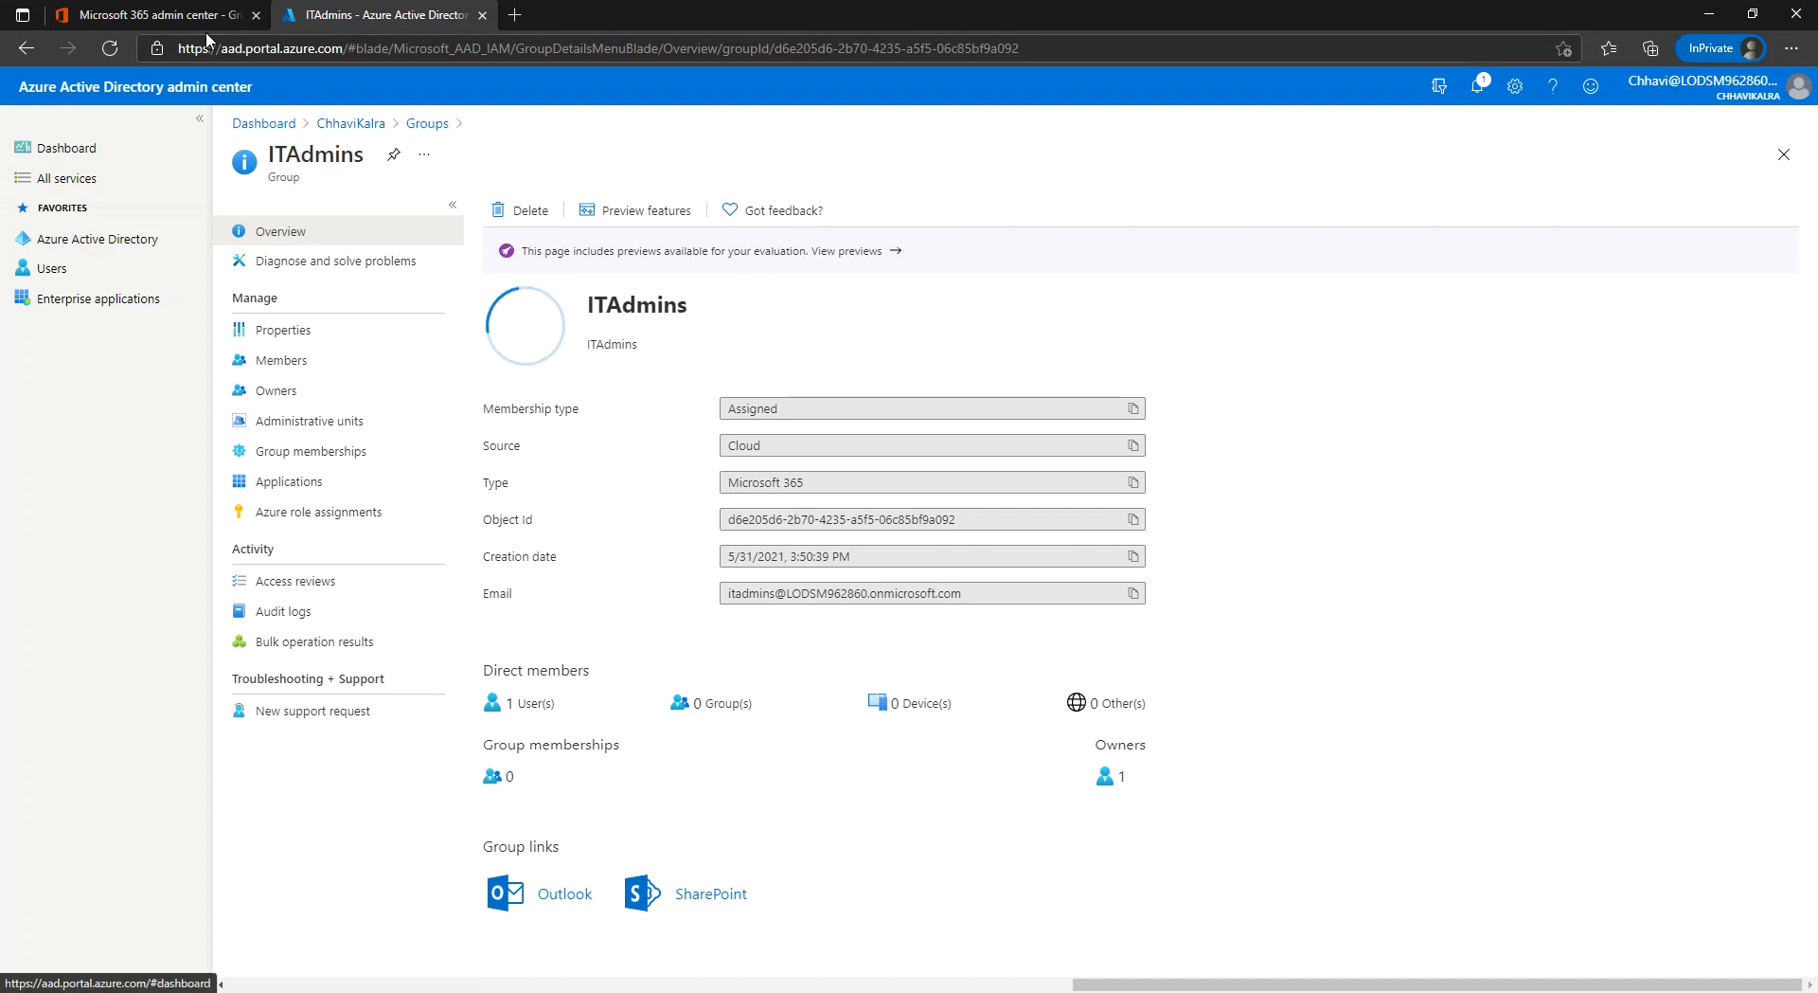
left_click(248, 23)
left_click(558, 962)
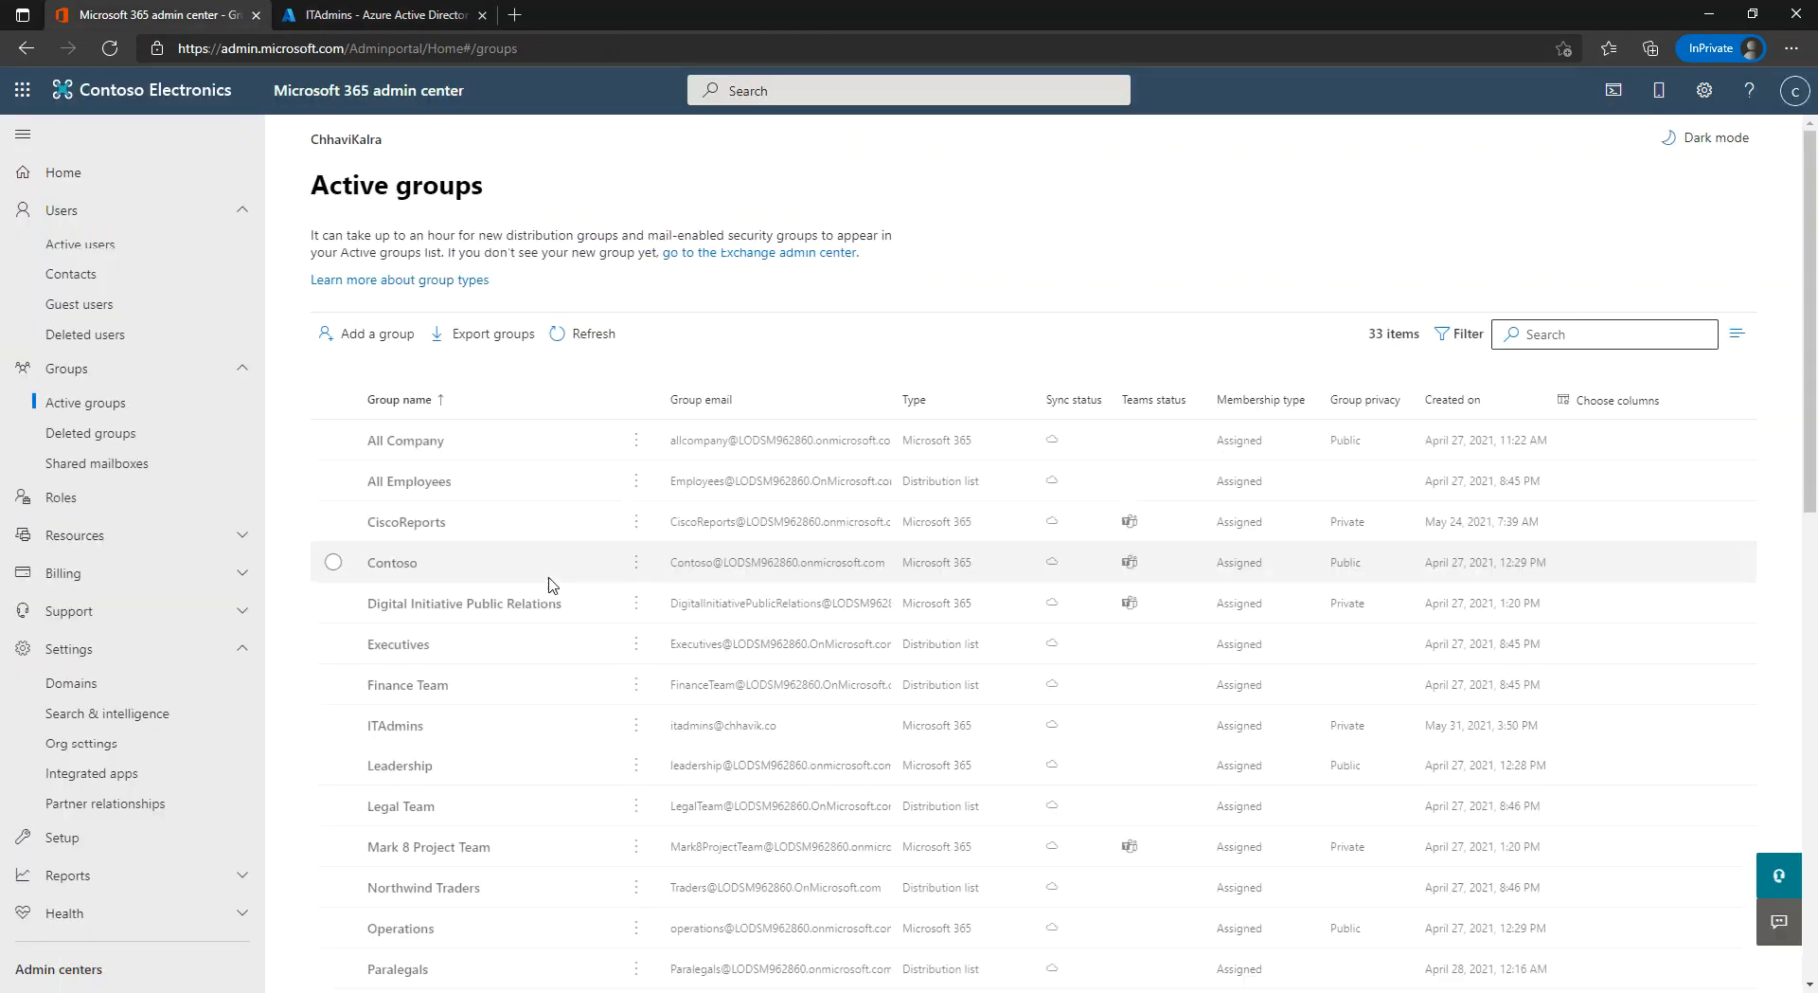